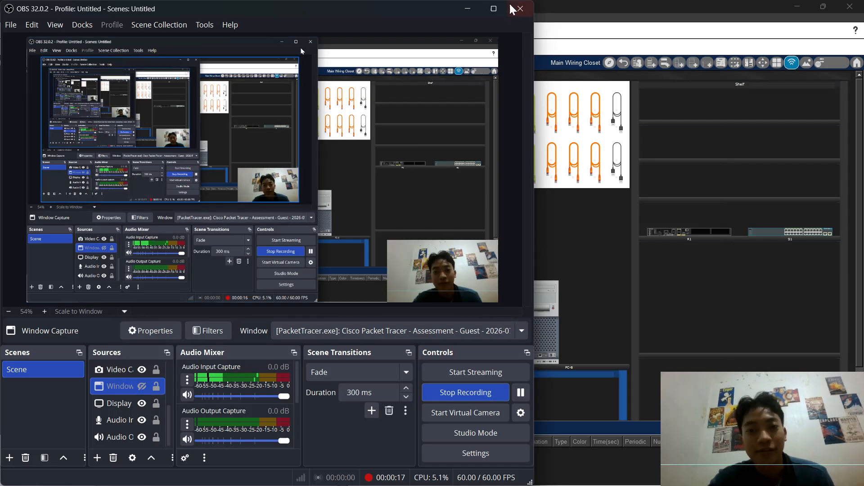
Step: Minimize the OBS Studio window to reveal the Packet Tracer assessment
{"action": "left_click", "coordinate": [477, 10]}
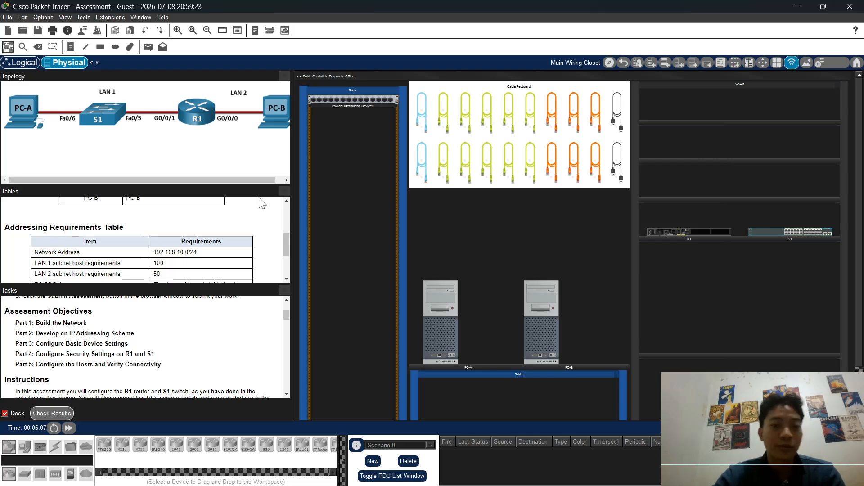
Step: Scroll the Tasks panel from Part 1 down to the Part 4 security settings heading
{"action": "scroll", "coordinate": [66, 323], "scroll_direction": "up", "scroll_amount": 3}
{"action": "scroll", "coordinate": [45, 333], "scroll_direction": "down", "scroll_amount": 8}
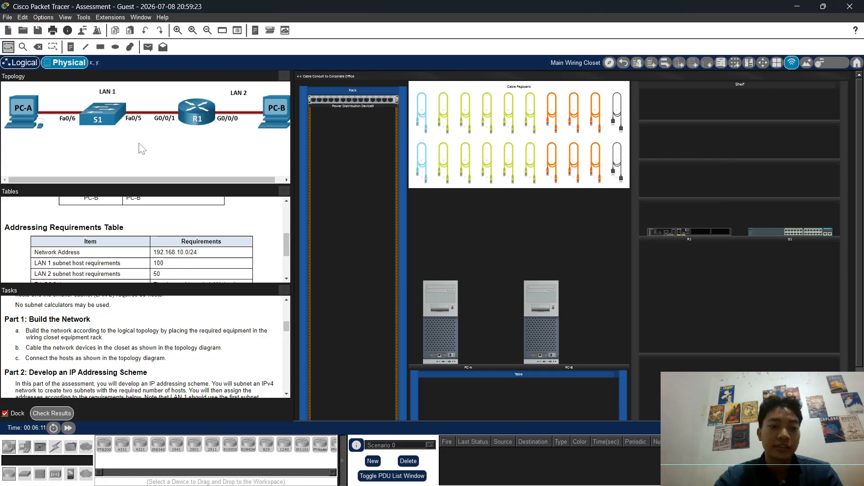
{"action": "scroll", "coordinate": [96, 368], "scroll_direction": "down", "scroll_amount": 3}
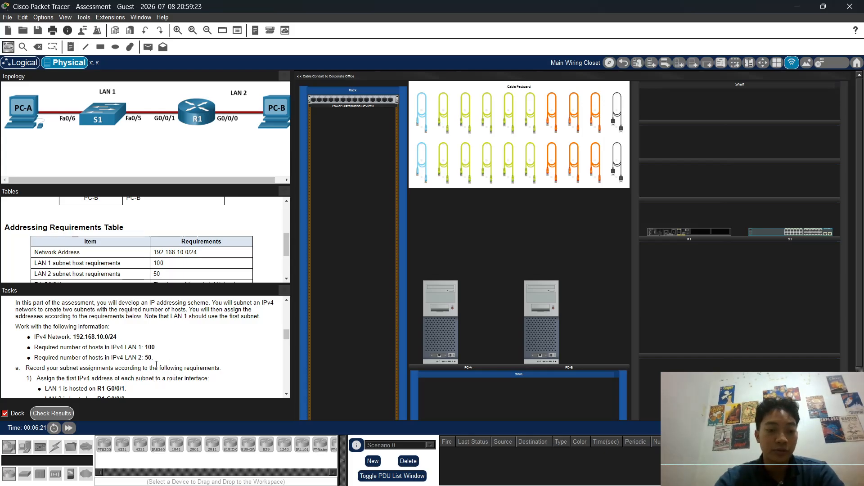
{"action": "scroll", "coordinate": [156, 362], "scroll_direction": "down", "scroll_amount": 3}
{"action": "scroll", "coordinate": [154, 352], "scroll_direction": "down", "scroll_amount": 2}
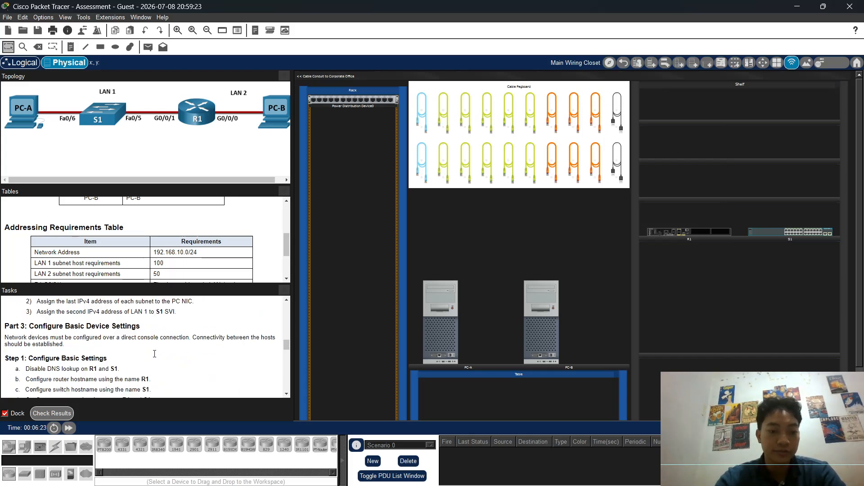
{"action": "scroll", "coordinate": [155, 355], "scroll_direction": "down", "scroll_amount": 1}
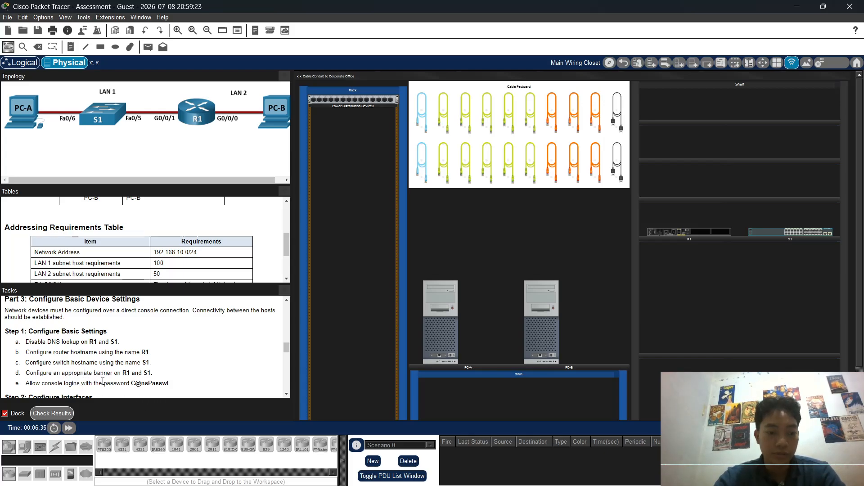
{"action": "scroll", "coordinate": [32, 359], "scroll_direction": "down", "scroll_amount": 1}
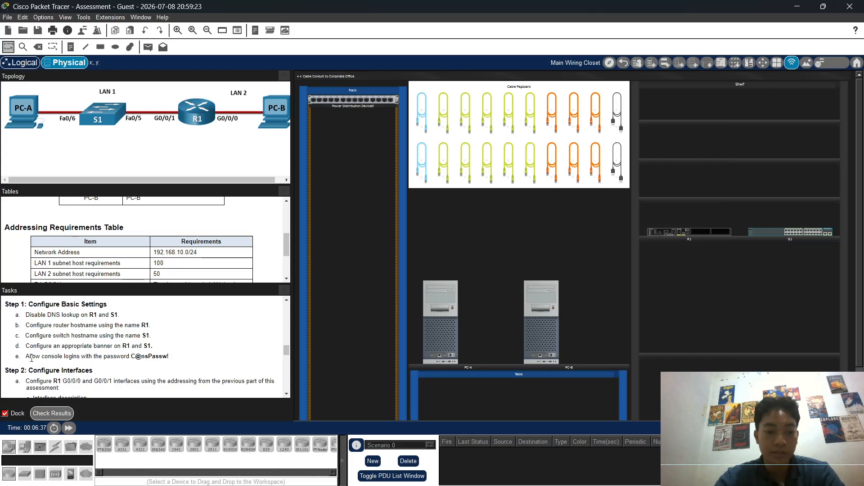
{"action": "scroll", "coordinate": [128, 358], "scroll_direction": "down", "scroll_amount": 2}
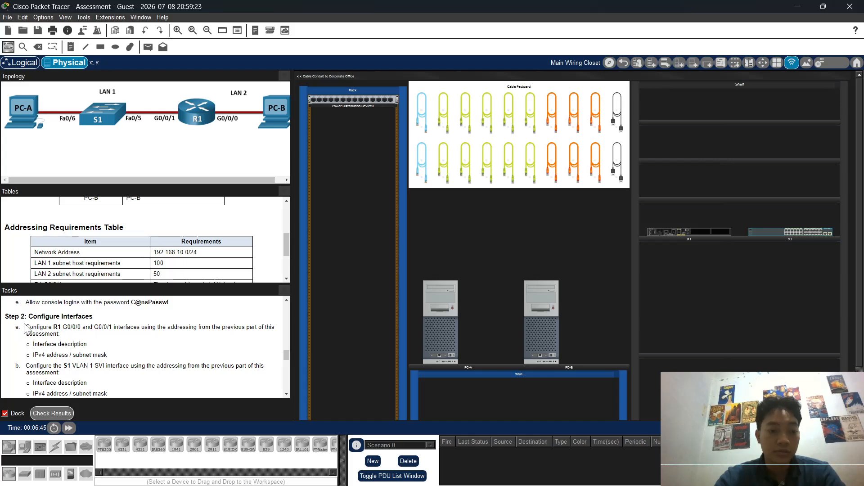
{"action": "scroll", "coordinate": [94, 329], "scroll_direction": "down", "scroll_amount": 1}
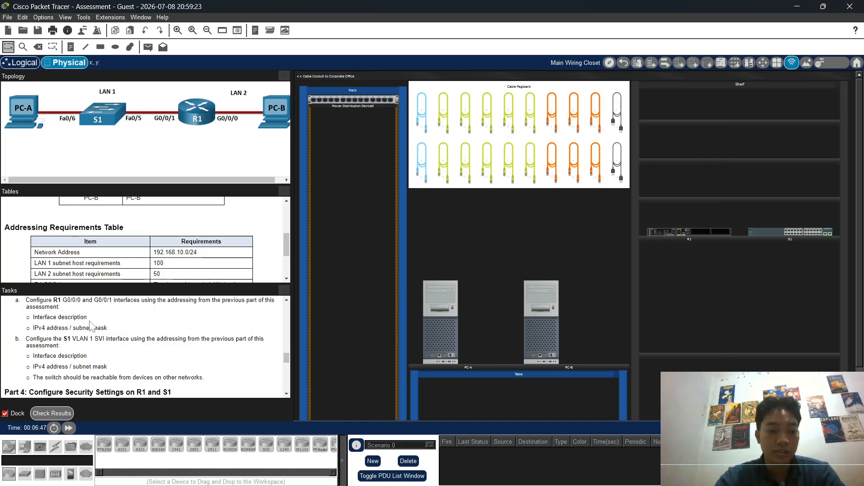
{"action": "scroll", "coordinate": [94, 335], "scroll_direction": "down", "scroll_amount": 2}
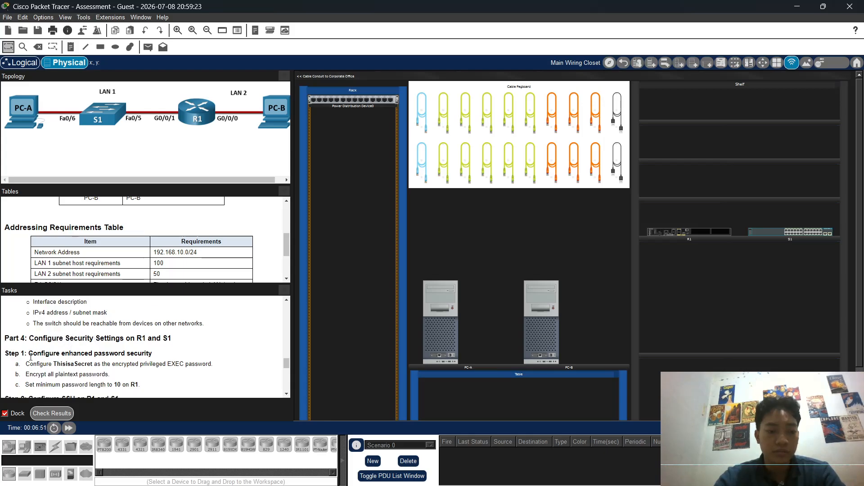
Step: Read Part 4 Steps 1–2, highlighting the password encryption and local user password requirements
{"action": "scroll", "coordinate": [30, 356], "scroll_direction": "down", "scroll_amount": 1}
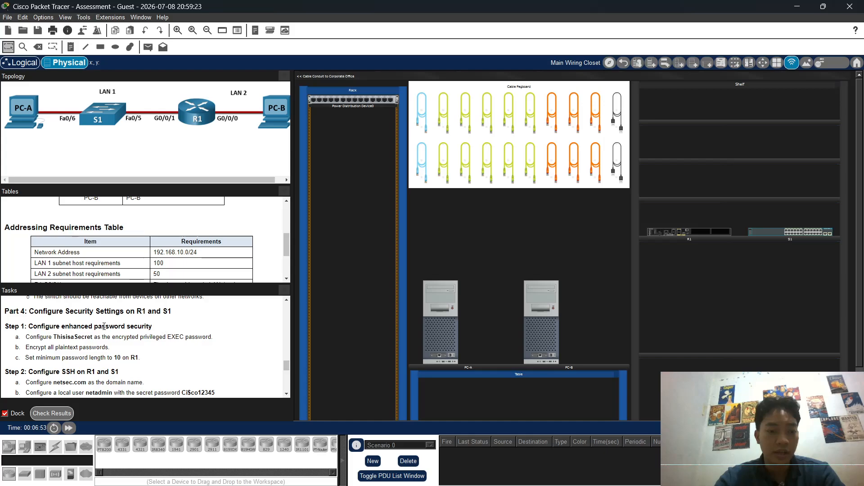
{"action": "scroll", "coordinate": [46, 343], "scroll_direction": "down", "scroll_amount": 1}
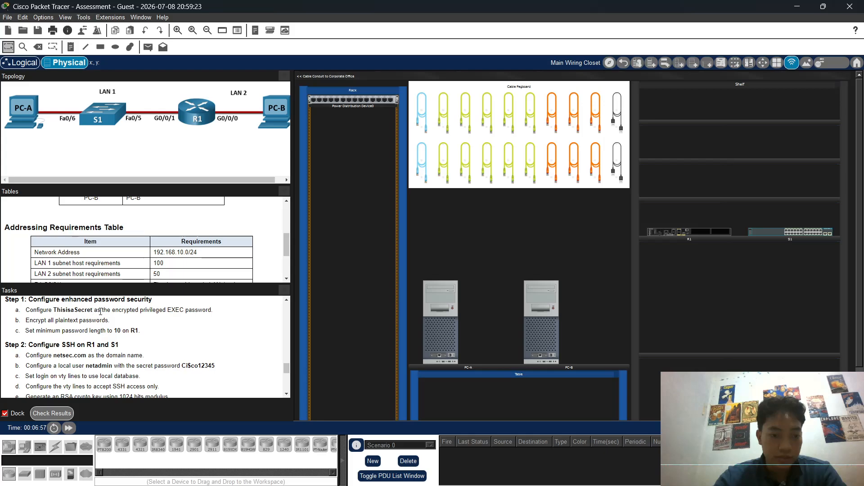
{"action": "left_click_drag", "start_coordinate": [116, 311], "coordinate": [173, 321]}
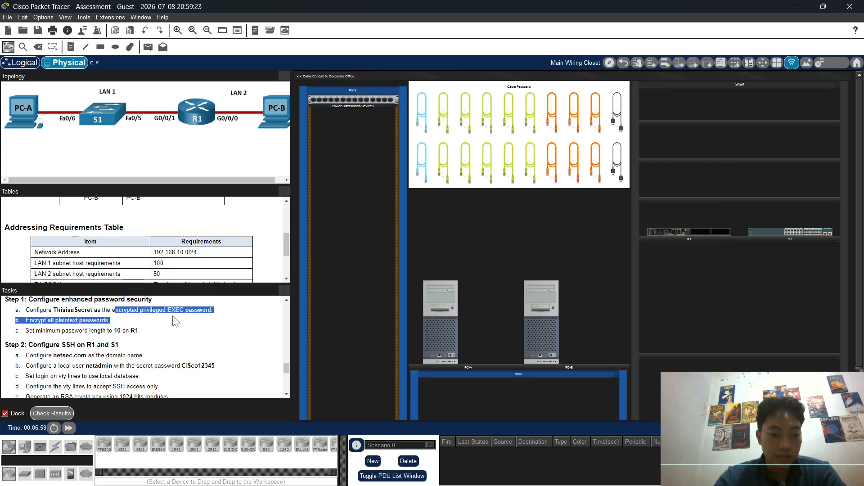
{"action": "left_click", "coordinate": [87, 313]}
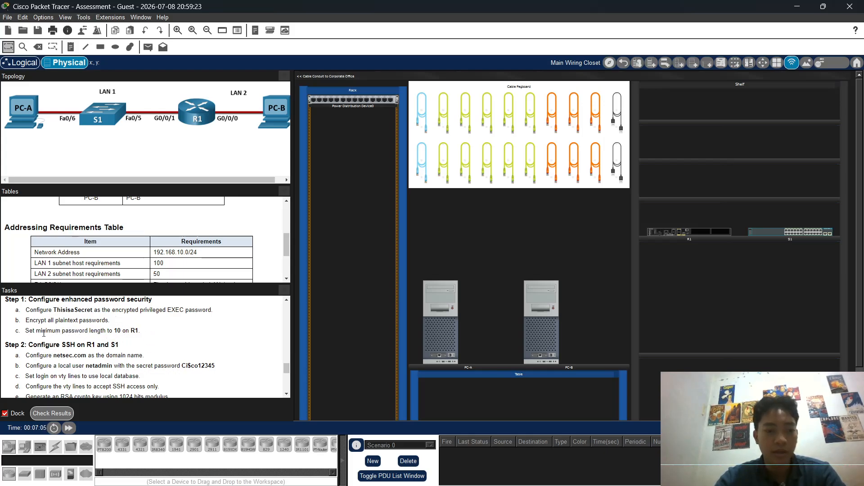
{"action": "scroll", "coordinate": [121, 369], "scroll_direction": "down", "scroll_amount": 1}
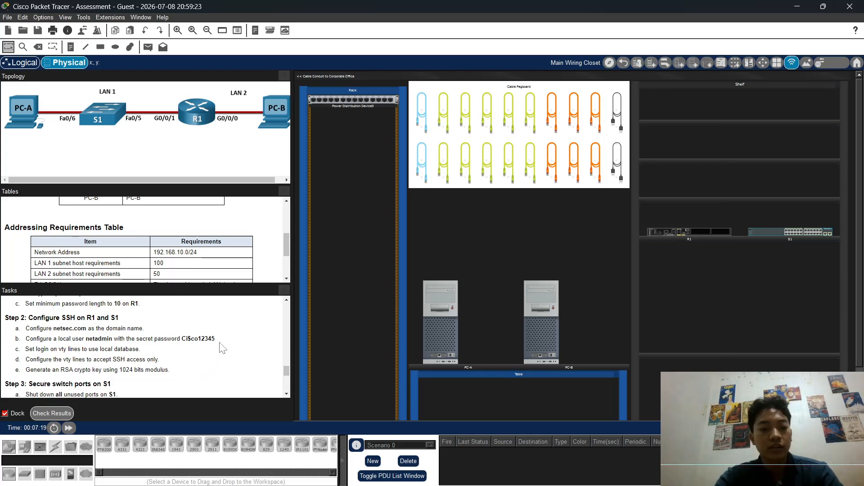
{"action": "left_click_drag", "start_coordinate": [170, 338], "coordinate": [229, 341]}
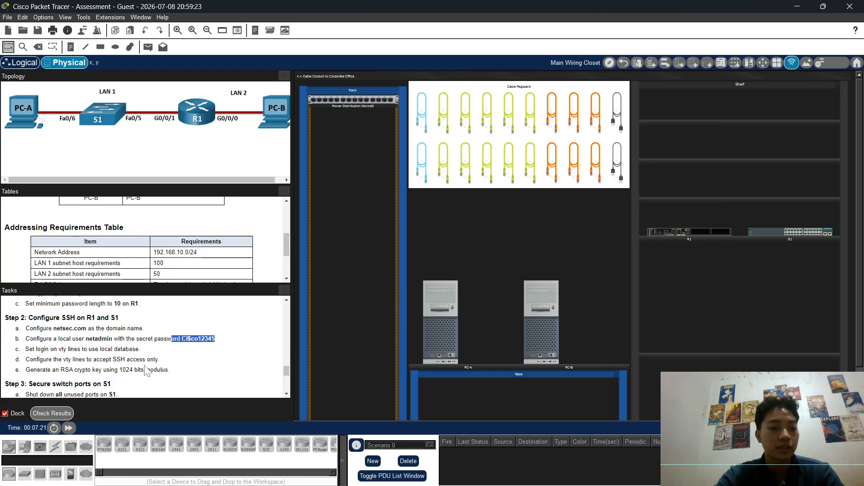
{"action": "left_click", "coordinate": [77, 361]}
Step: Scroll to the end of the task list at Part 5, then back to Step 3
{"action": "scroll", "coordinate": [75, 357], "scroll_direction": "down", "scroll_amount": 2}
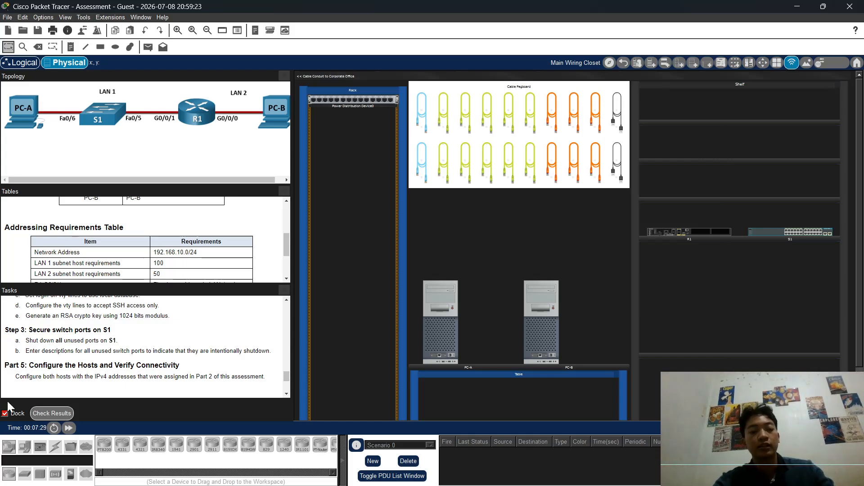
{"action": "scroll", "coordinate": [105, 359], "scroll_direction": "up", "scroll_amount": 15}
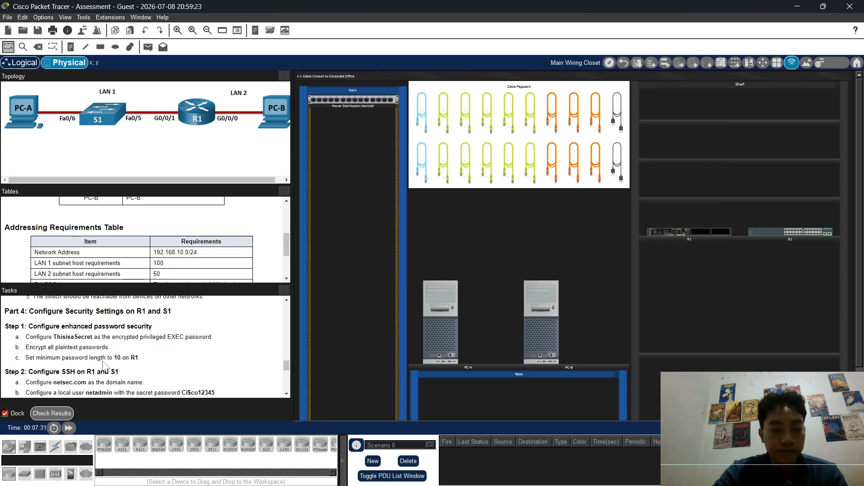
{"action": "scroll", "coordinate": [105, 358], "scroll_direction": "down", "scroll_amount": 15}
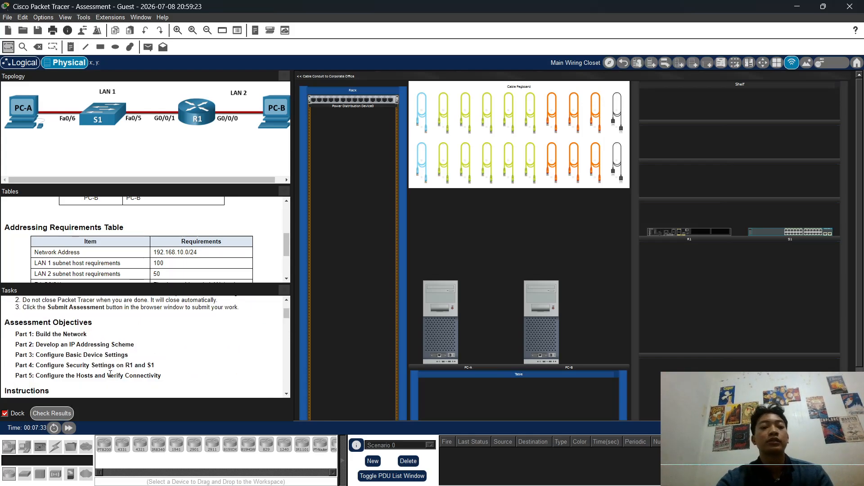
{"action": "scroll", "coordinate": [119, 391], "scroll_direction": "down", "scroll_amount": 15}
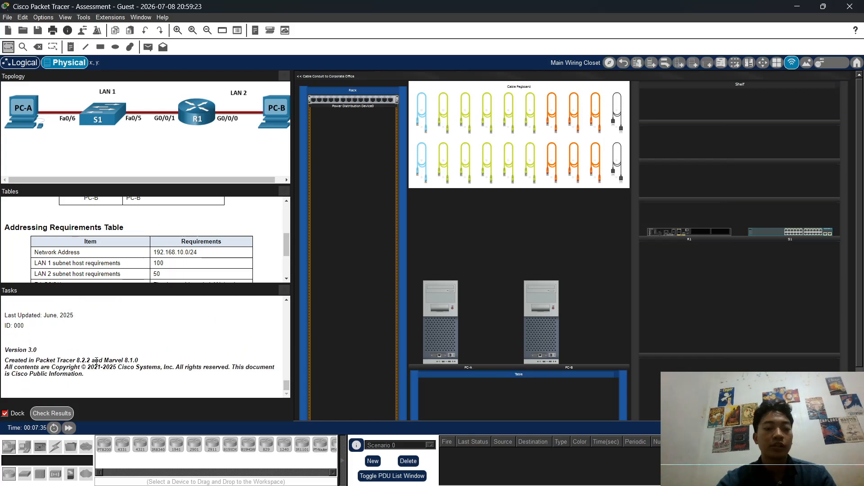
{"action": "scroll", "coordinate": [114, 381], "scroll_direction": "up", "scroll_amount": 4}
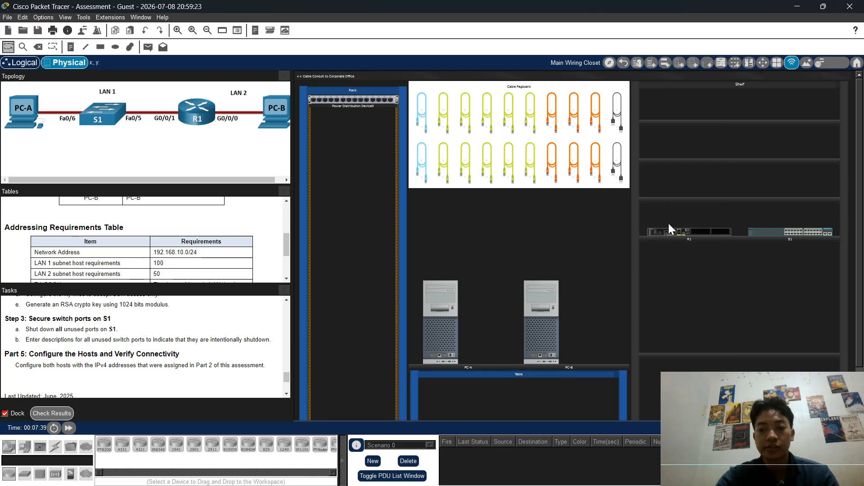
Step: Mount R1 and S1 in the rack below the Power Distribution Device and power on PC-A
{"action": "left_click_drag", "start_coordinate": [385, 153], "coordinate": [332, 128]}
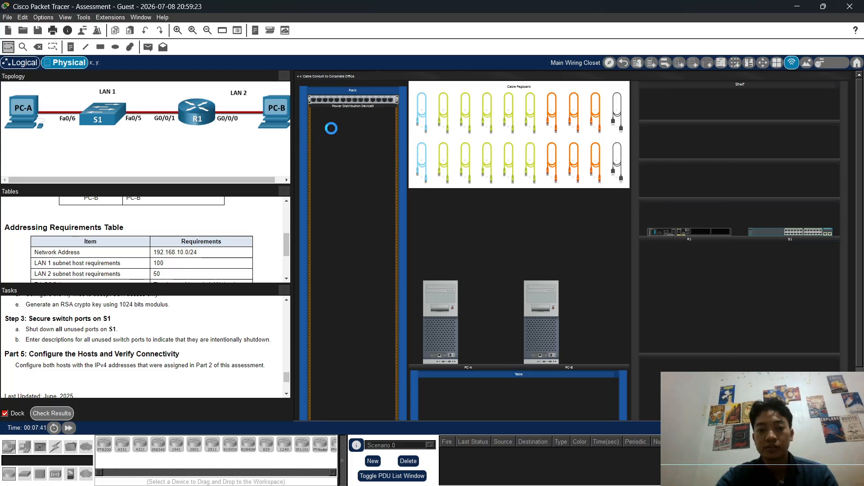
{"action": "left_click_drag", "start_coordinate": [785, 231], "coordinate": [342, 166]}
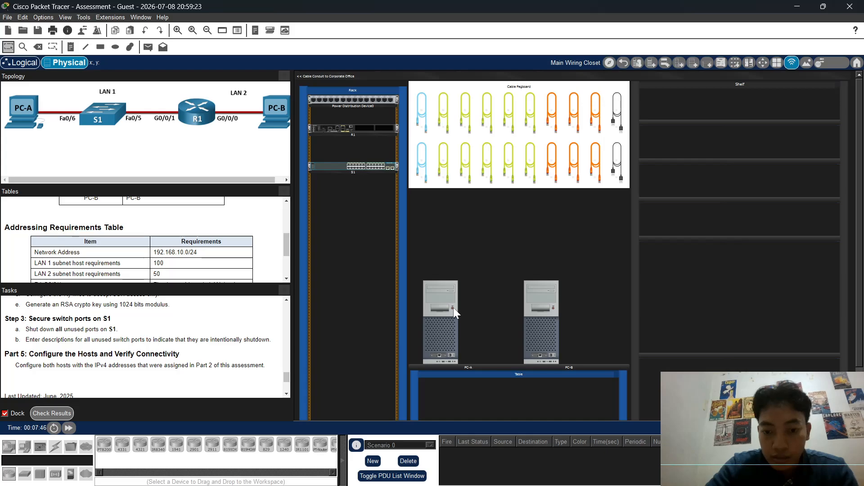
{"action": "left_click", "coordinate": [553, 307]}
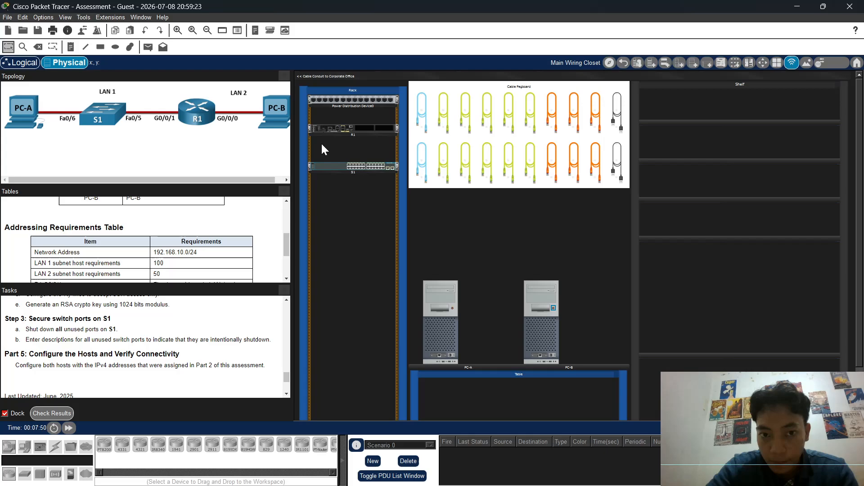
Step: Try opening R1's configuration and dismiss the Interface Locked notice
{"action": "left_click", "coordinate": [319, 130]}
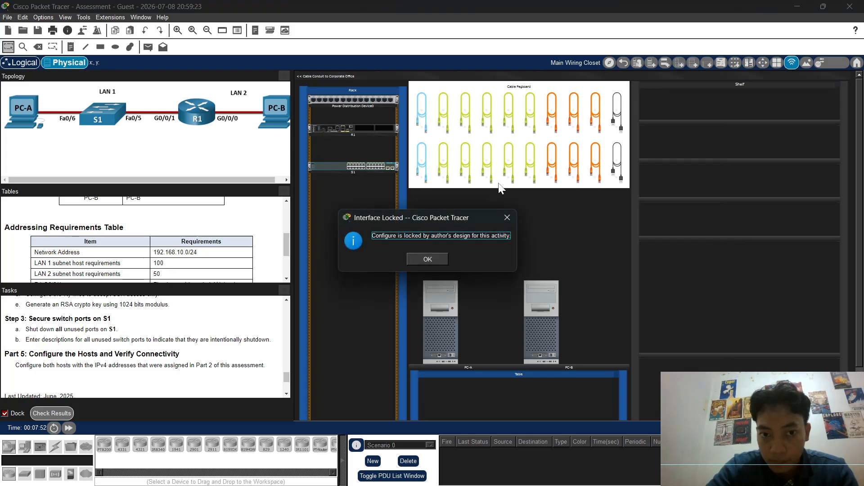
{"action": "left_click", "coordinate": [444, 255]}
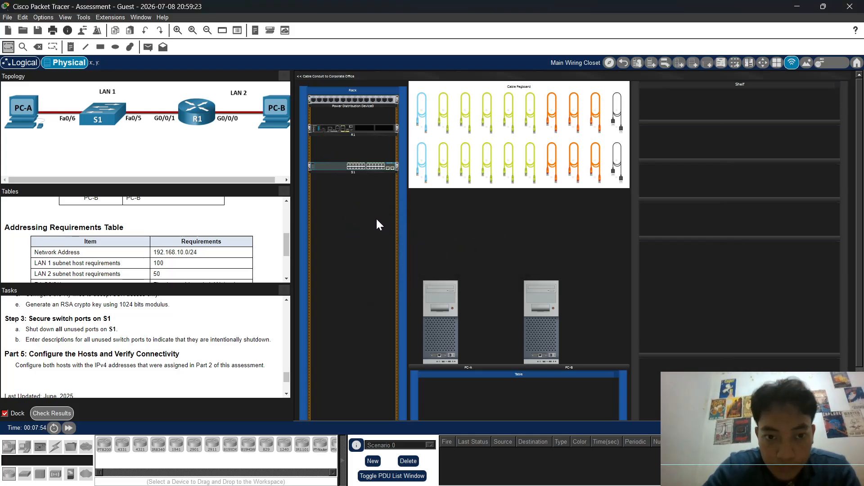
{"action": "scroll", "coordinate": [347, 165], "scroll_direction": "up", "scroll_amount": 3}
{"action": "scroll", "coordinate": [389, 193], "scroll_direction": "up", "scroll_amount": 1}
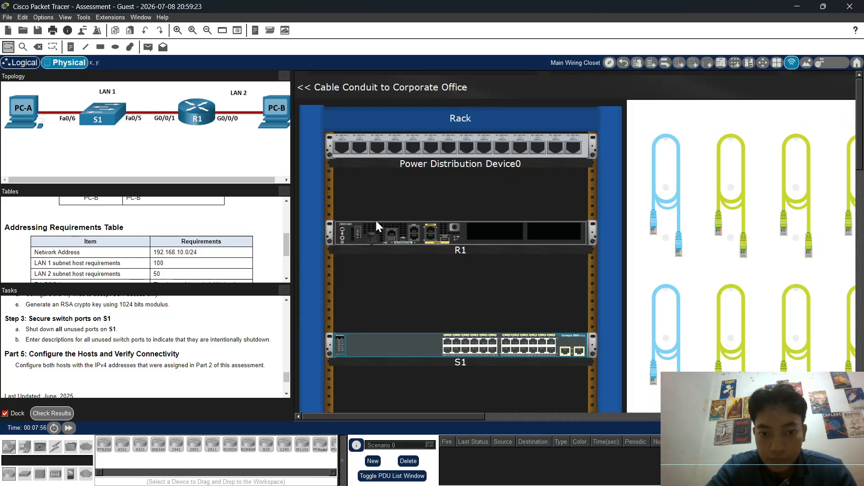
{"action": "scroll", "coordinate": [517, 270], "scroll_direction": "down", "scroll_amount": 3}
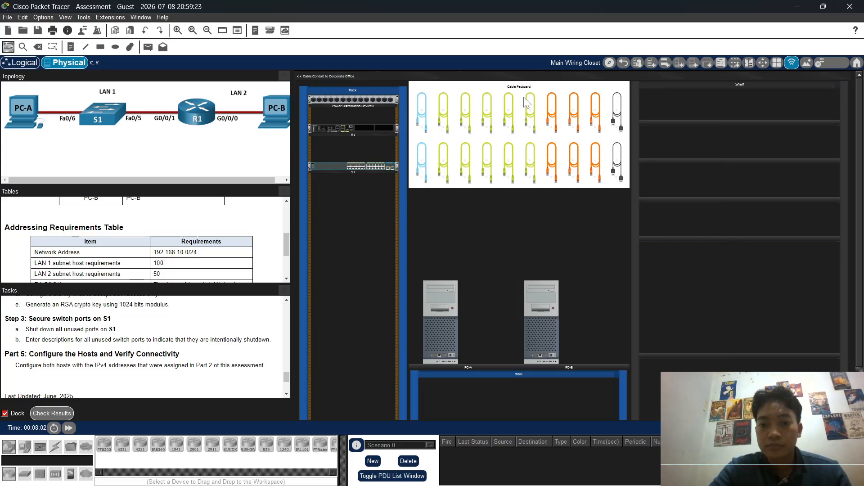
Step: Cable PC-A's FastEthernet0 to S1 F0/6, and S1 F0/5 to R1
{"action": "left_click", "coordinate": [530, 115]}
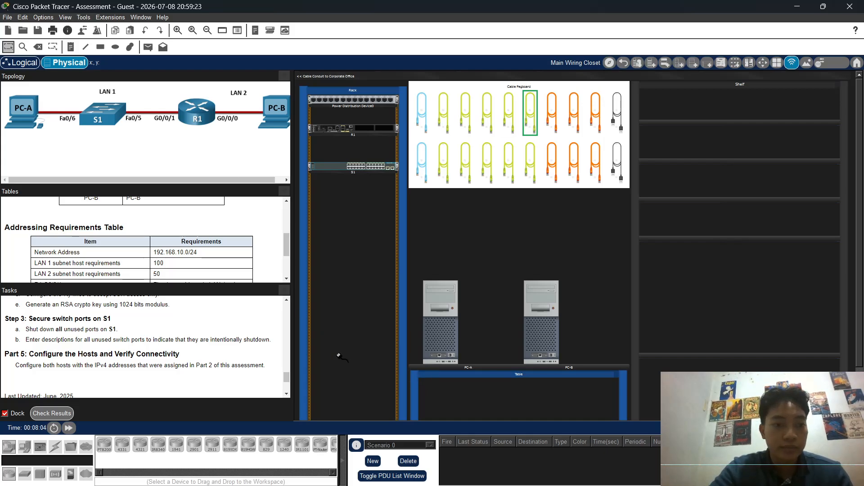
{"action": "left_click", "coordinate": [439, 355]}
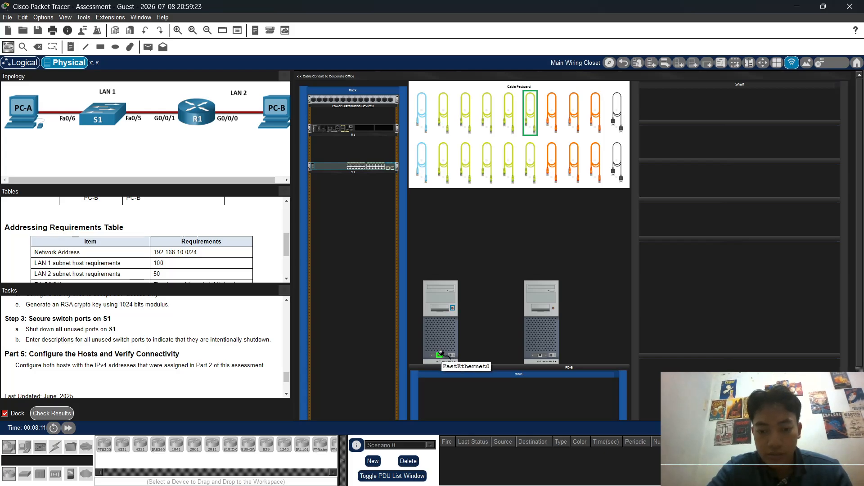
{"action": "left_click", "coordinate": [368, 199]}
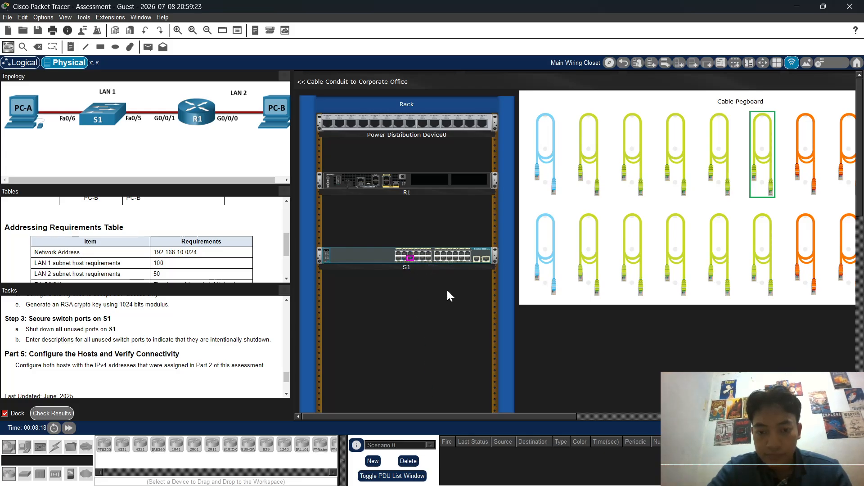
{"action": "left_click", "coordinate": [410, 259]}
{"action": "left_click", "coordinate": [719, 155]}
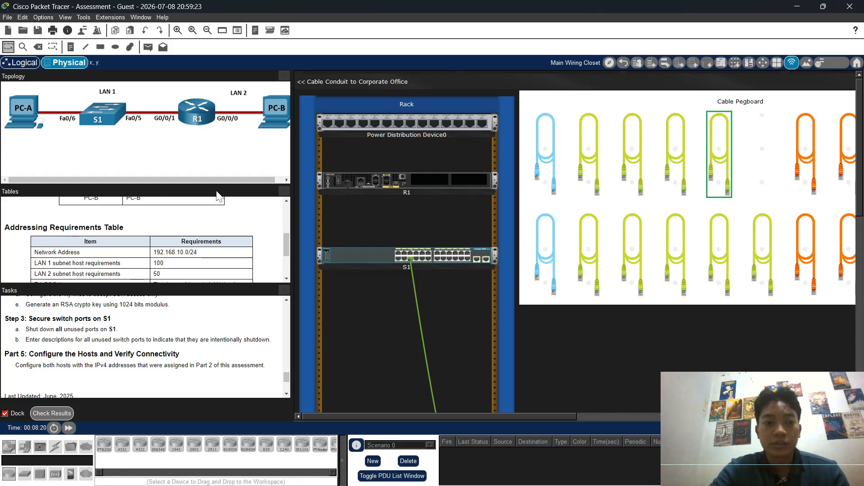
{"action": "left_click", "coordinate": [410, 253]}
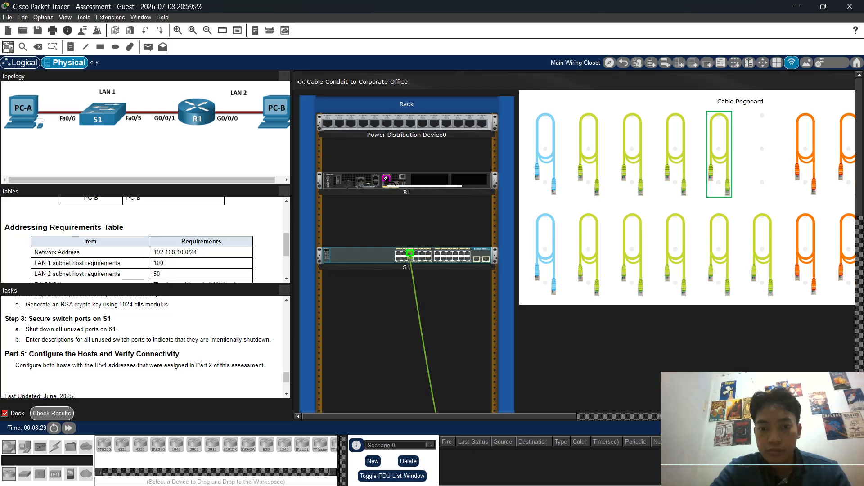
{"action": "left_click", "coordinate": [386, 180]}
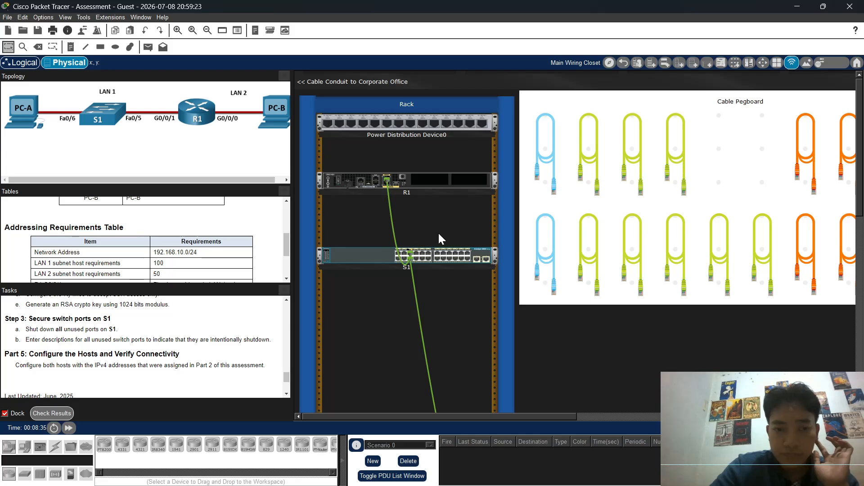
Step: Connect another green Ethernet cable to PC-B's FastEthernet0 port
{"action": "left_click", "coordinate": [678, 185]}
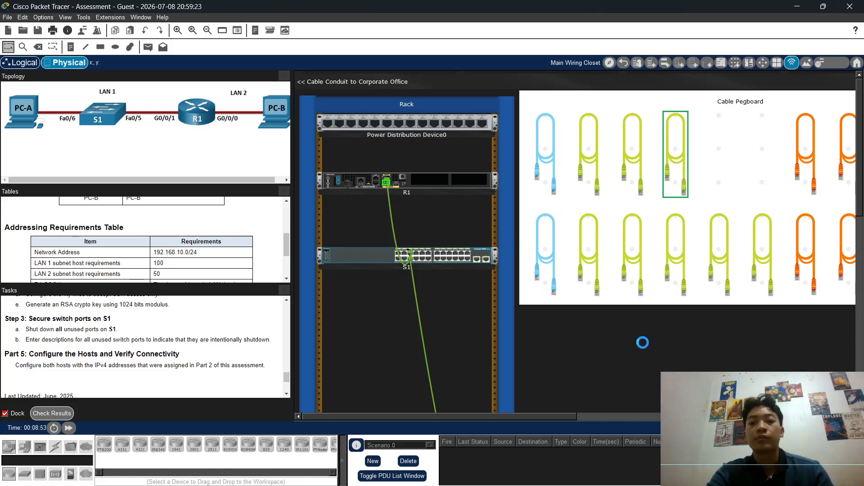
{"action": "scroll", "coordinate": [643, 343], "scroll_direction": "down", "scroll_amount": 5}
{"action": "scroll", "coordinate": [581, 361], "scroll_direction": "up", "scroll_amount": 5}
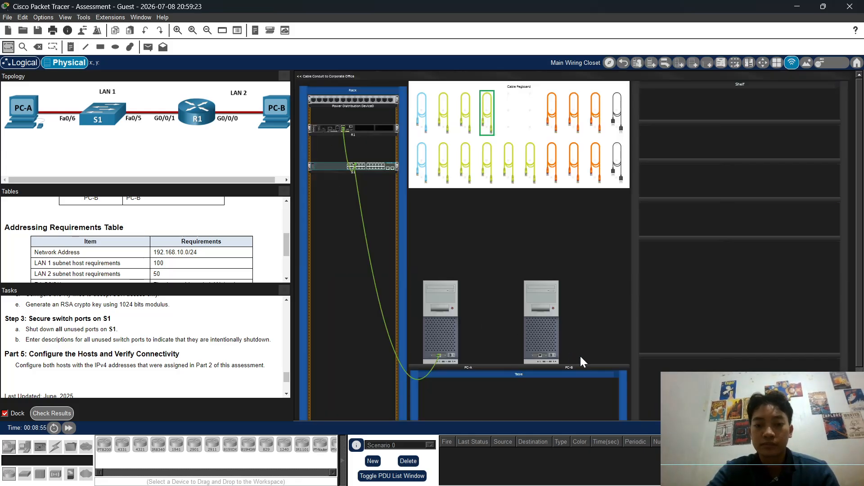
{"action": "left_click", "coordinate": [541, 356]}
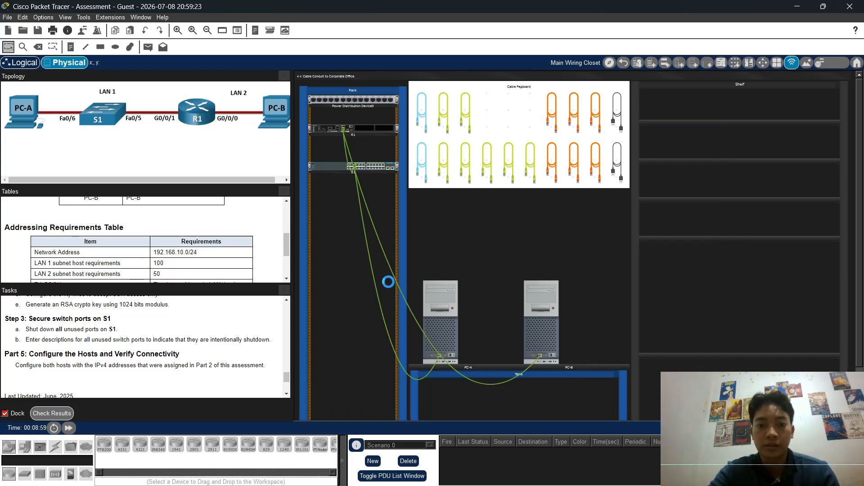
{"action": "scroll", "coordinate": [438, 295], "scroll_direction": "up", "scroll_amount": 3}
{"action": "scroll", "coordinate": [438, 294], "scroll_direction": "down", "scroll_amount": 3}
{"action": "mouse_move", "coordinate": [438, 293]}
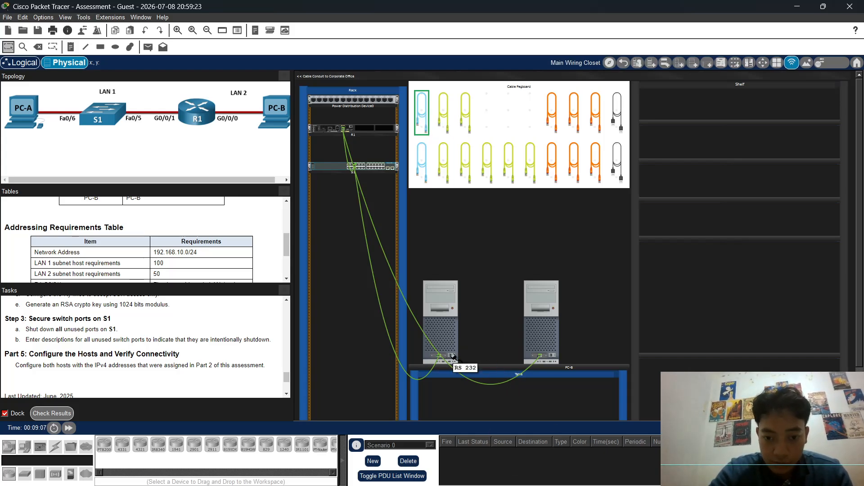
Step: Link PC-A's RS 232 port to R1's Console port with the console cable, then open PC-A
{"action": "left_click", "coordinate": [452, 356]}
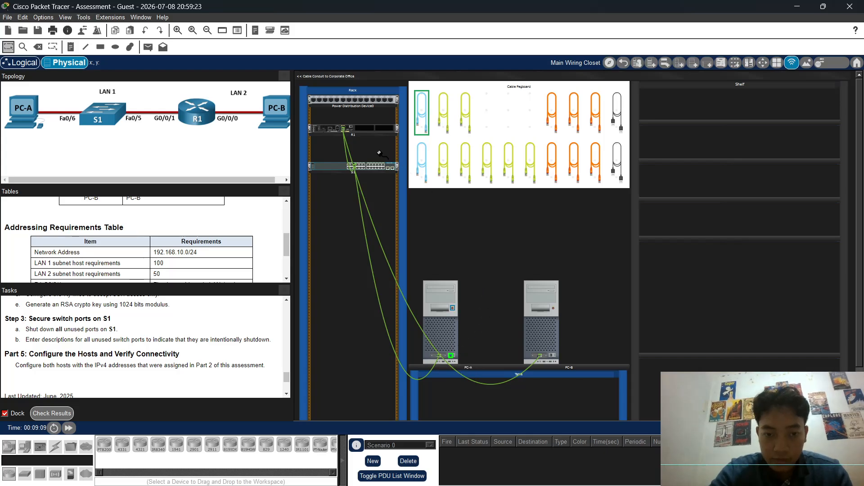
{"action": "left_click", "coordinate": [338, 130]}
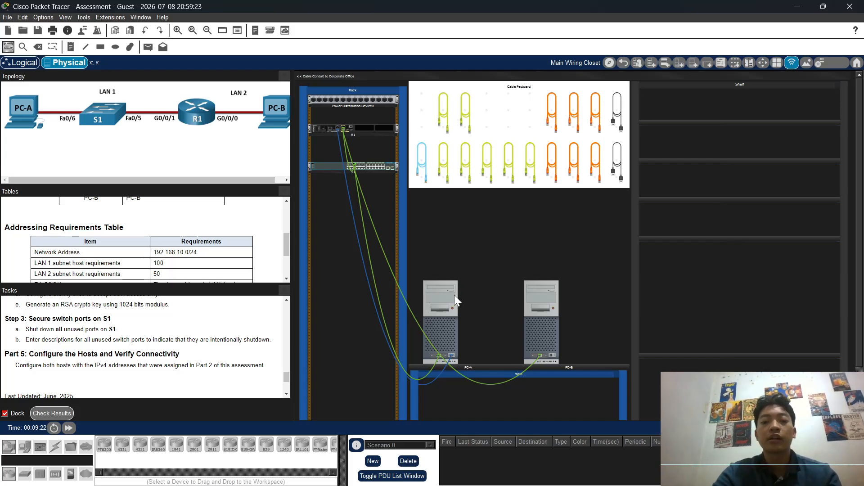
{"action": "left_click", "coordinate": [446, 331]}
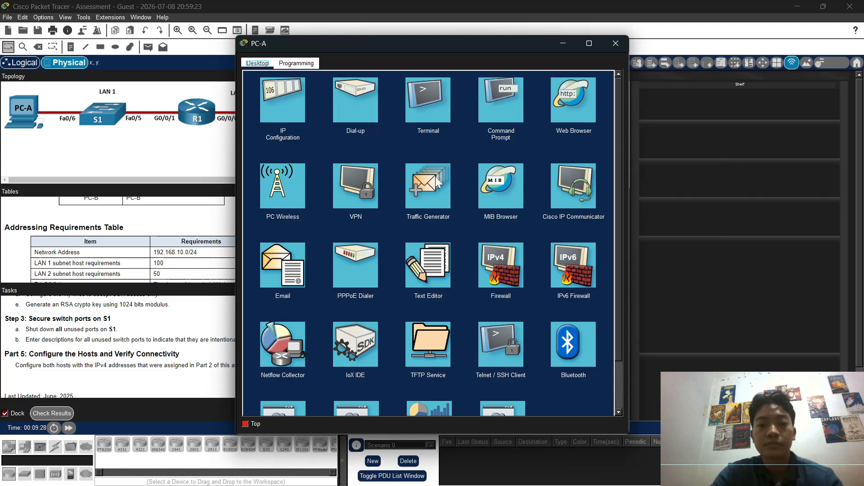
Step: Start PC-A's Terminal with default settings and enter R1's global configuration mode
{"action": "left_click", "coordinate": [433, 106]}
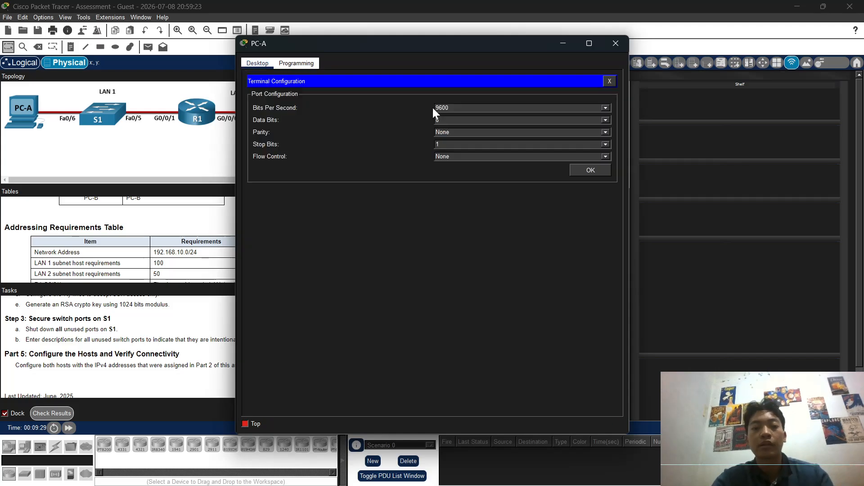
{"action": "left_click", "coordinate": [579, 172]}
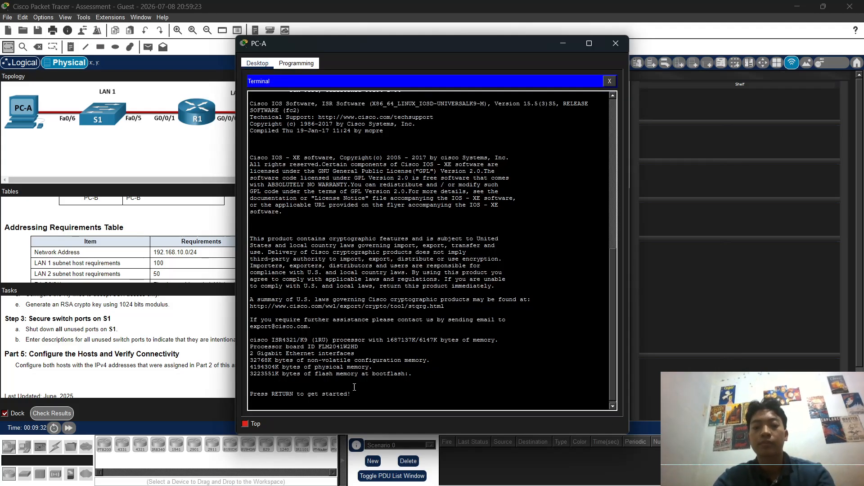
{"action": "key", "text": "Return"}
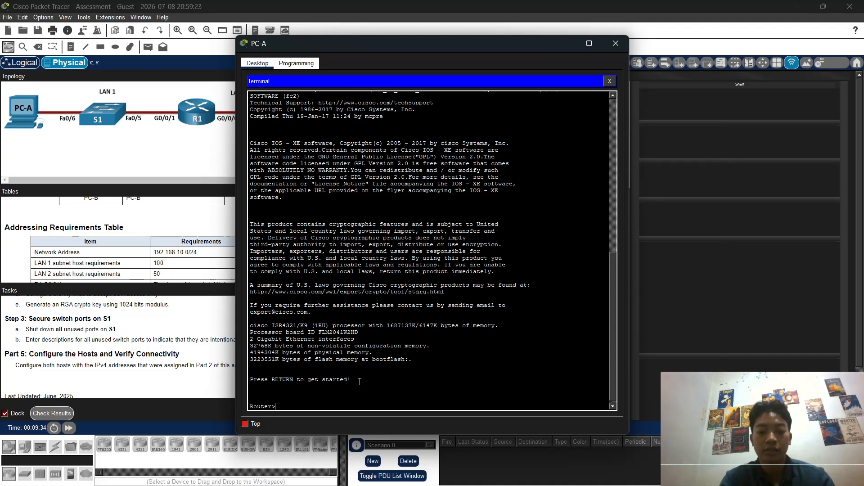
{"action": "type", "text": "ena"}
{"action": "key", "text": "Return"}
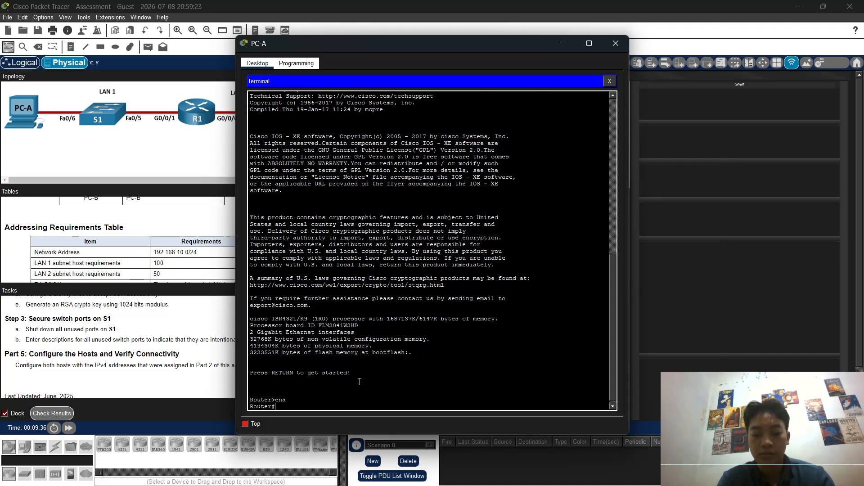
{"action": "type", "text": "conf "}
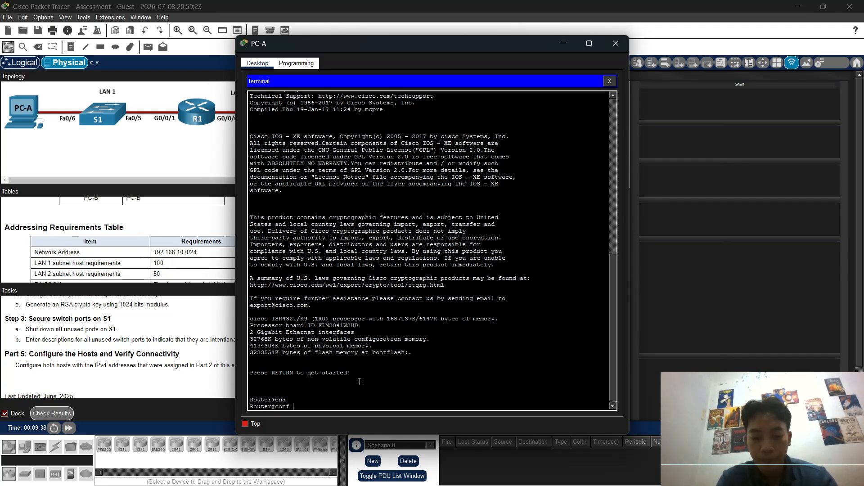
{"action": "type", "text": "t"}
{"action": "key", "text": "Return"}
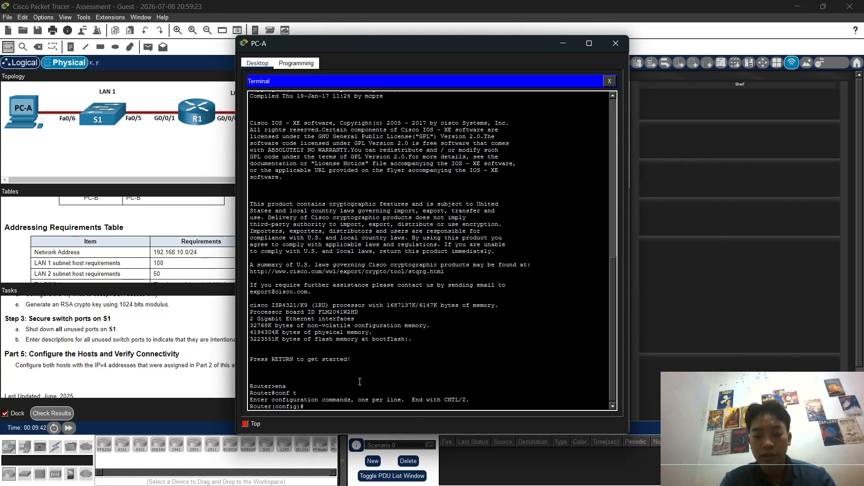
Step: Disable DNS lookup, set hostname R1, and add MOTD banner 'Unauthorized Access Prohibited'
{"action": "type", "text": "no ip"}
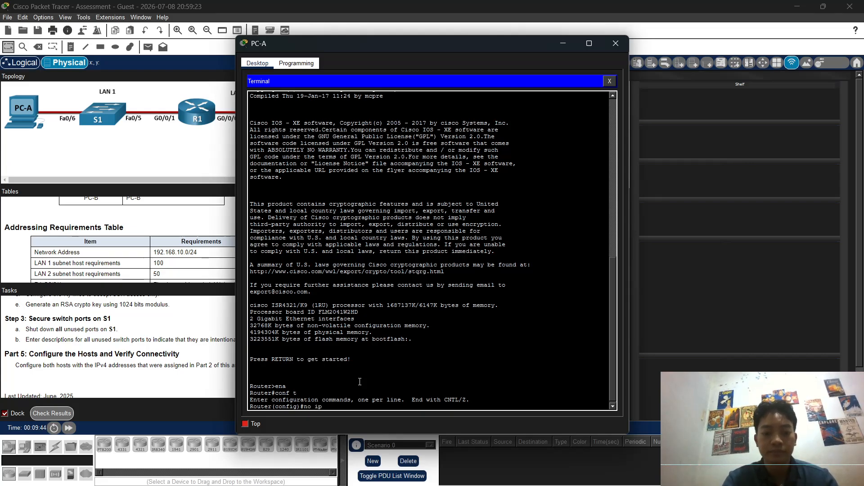
{"action": "type", "text": " domain-l"}
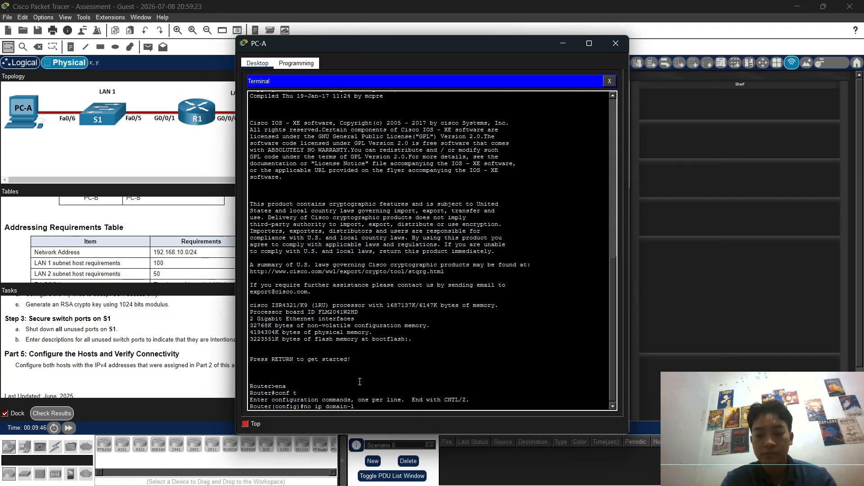
{"action": "type", "text": "ookup"}
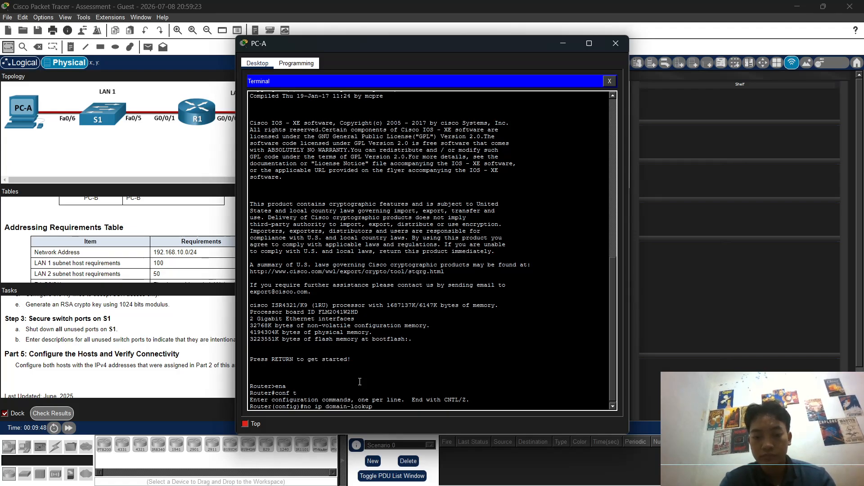
{"action": "key", "text": "Return"}
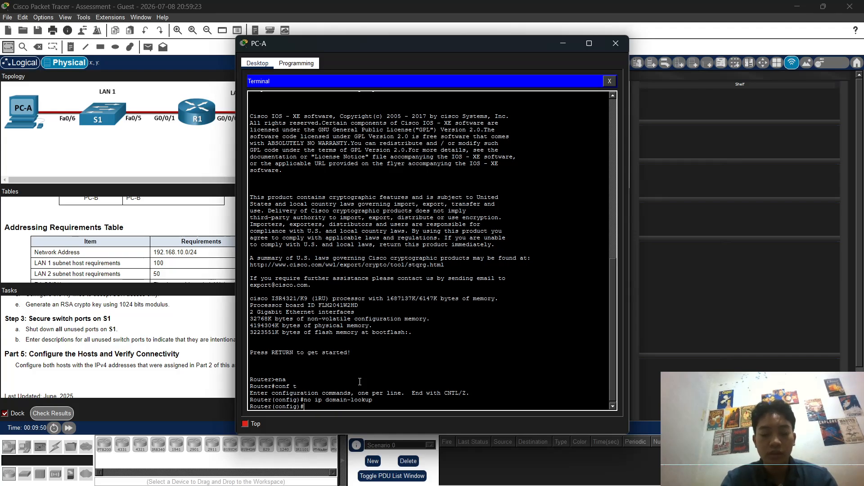
{"action": "type", "text": "hostname"}
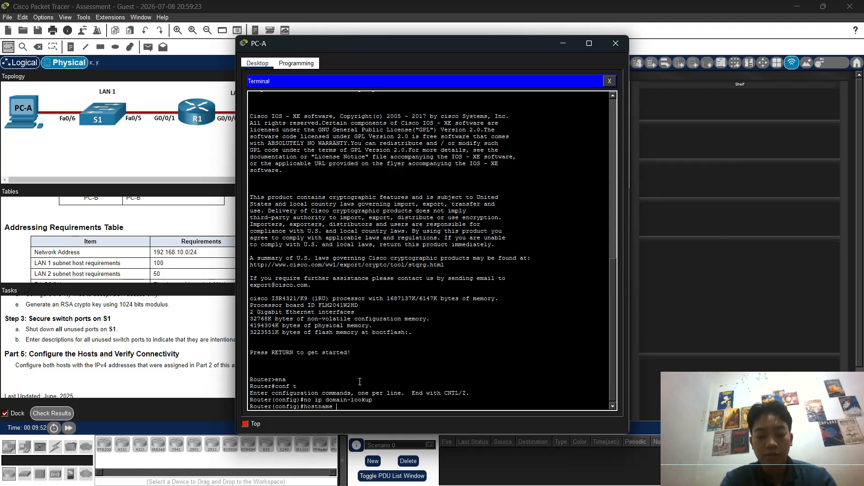
{"action": "type", "text": " R1"}
{"action": "key", "text": "Return"}
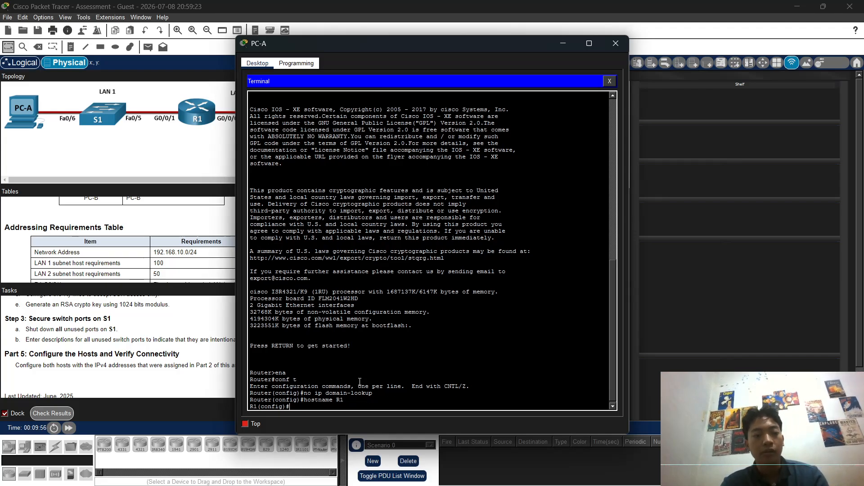
{"action": "type", "text": "banne"}
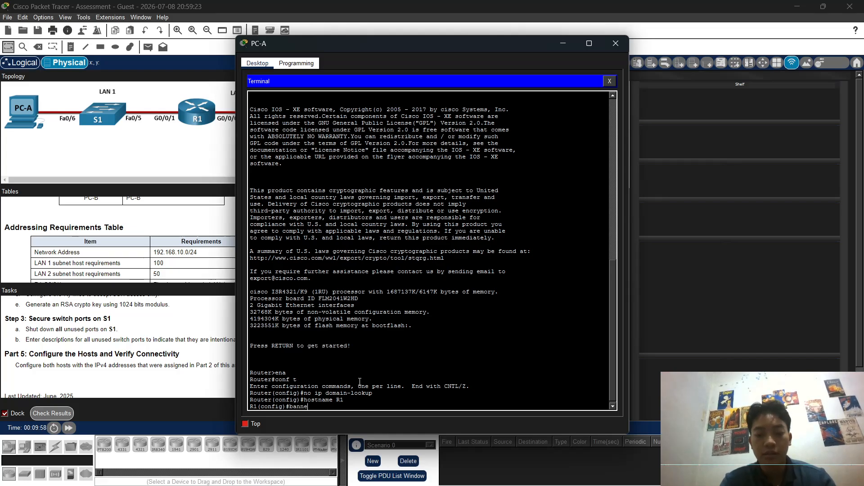
{"action": "type", "text": "r motd"}
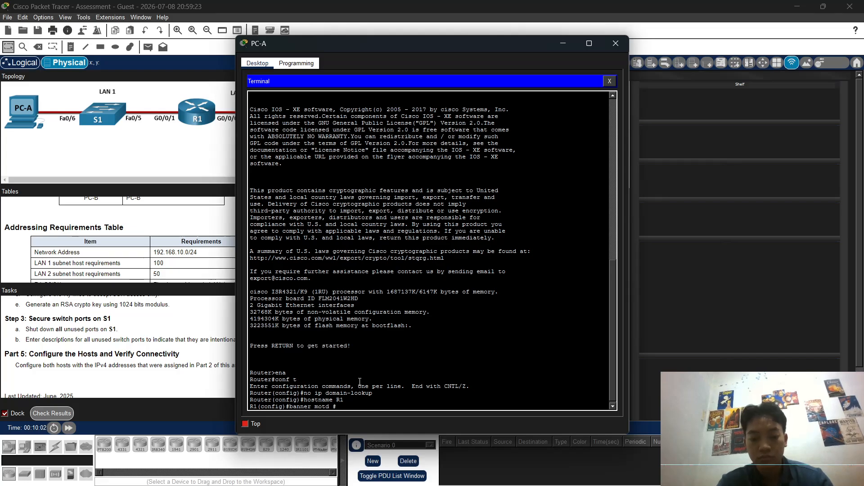
{"action": "type", "text": " #Una"}
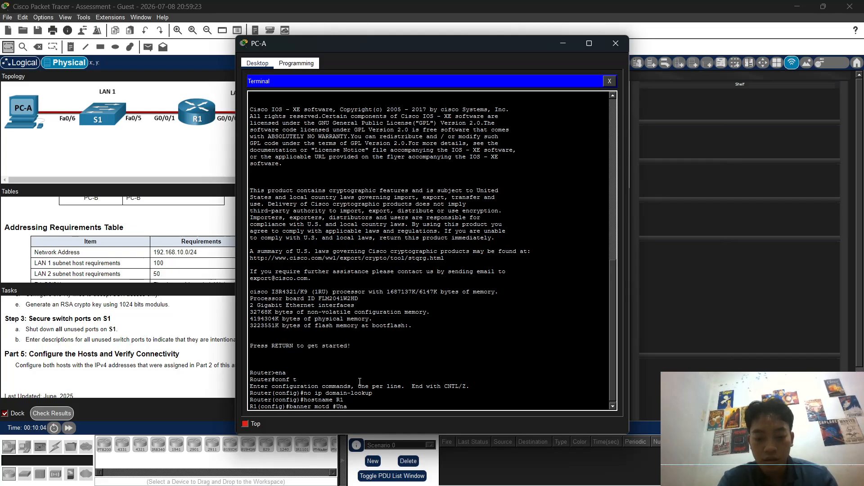
{"action": "type", "text": "uthori"}
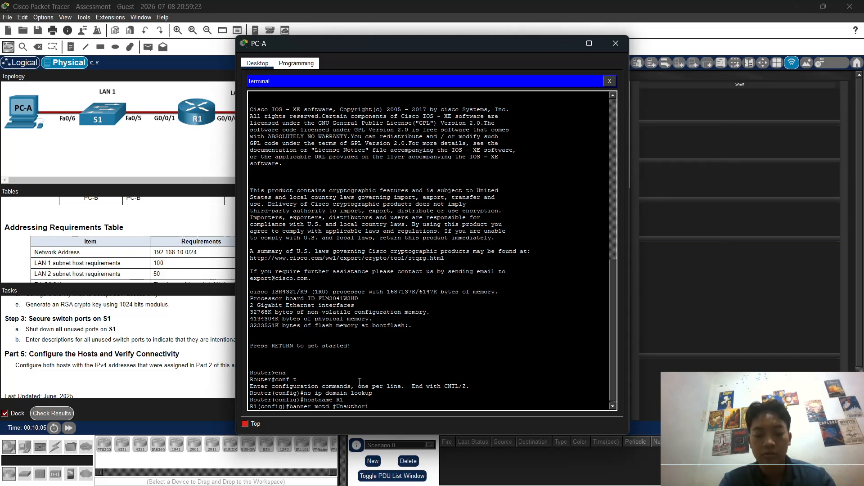
{"action": "type", "text": "zed Ac"}
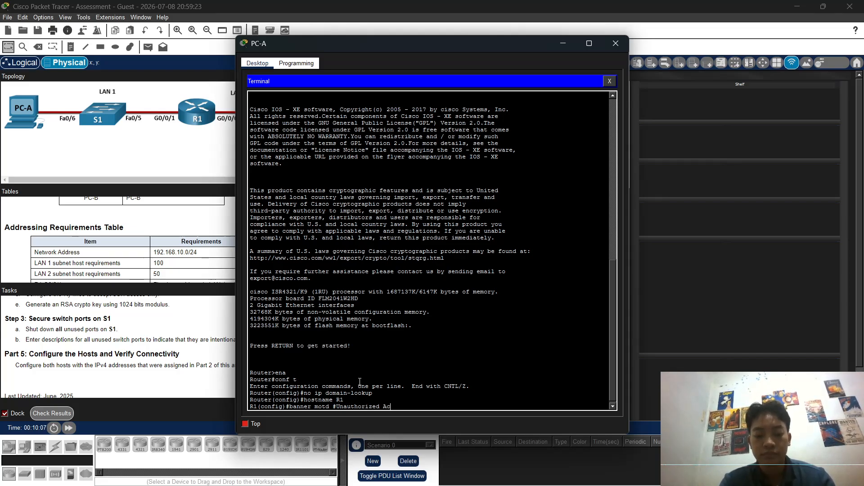
{"action": "type", "text": "cess "}
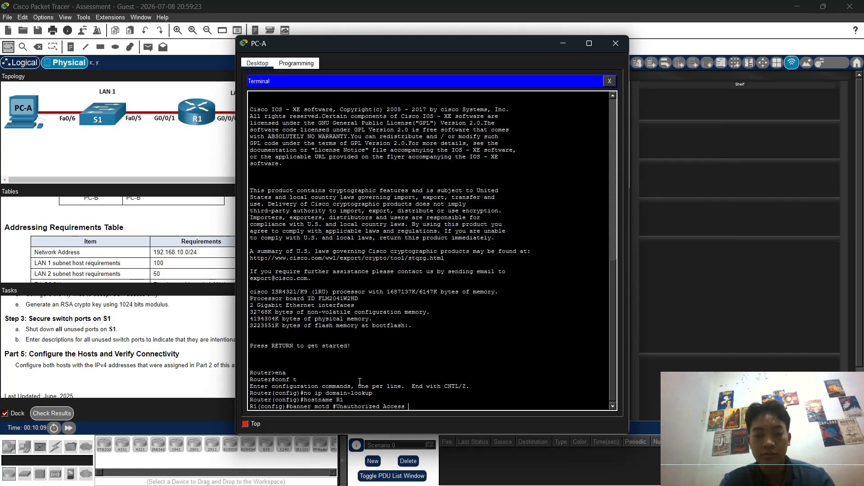
{"action": "type", "text": "Proh"}
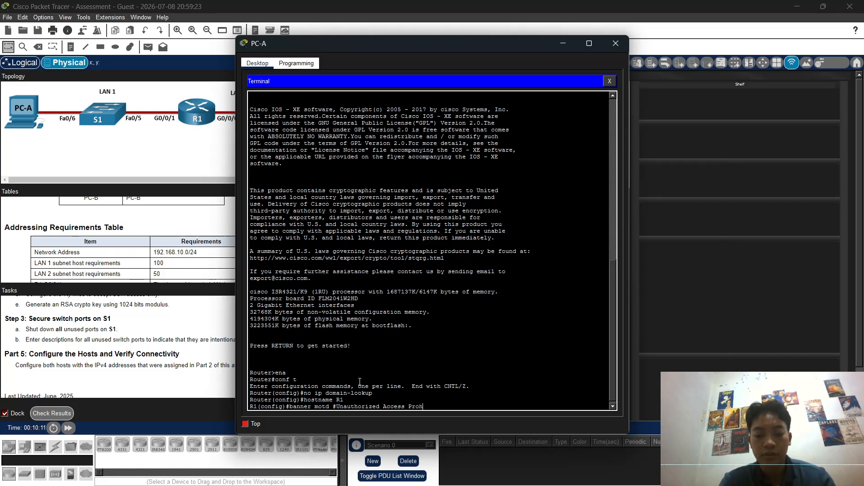
{"action": "type", "text": "ii"}
{"action": "key", "text": "BackSpace"}
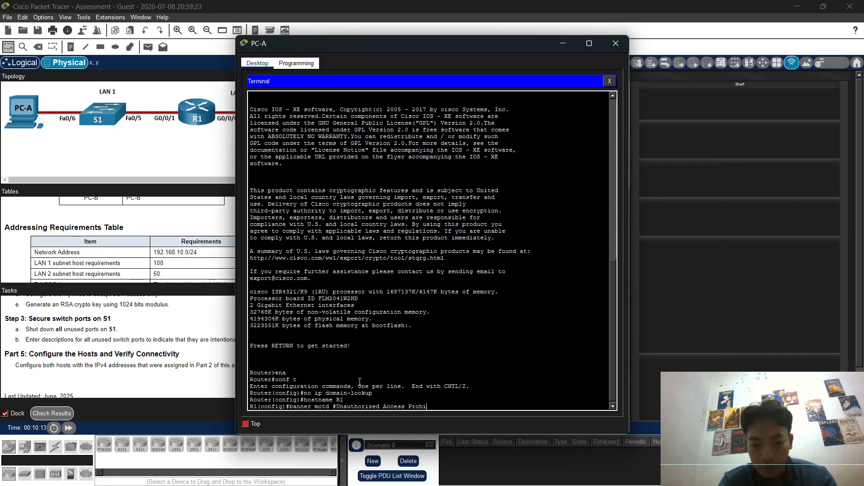
{"action": "type", "text": "bited"}
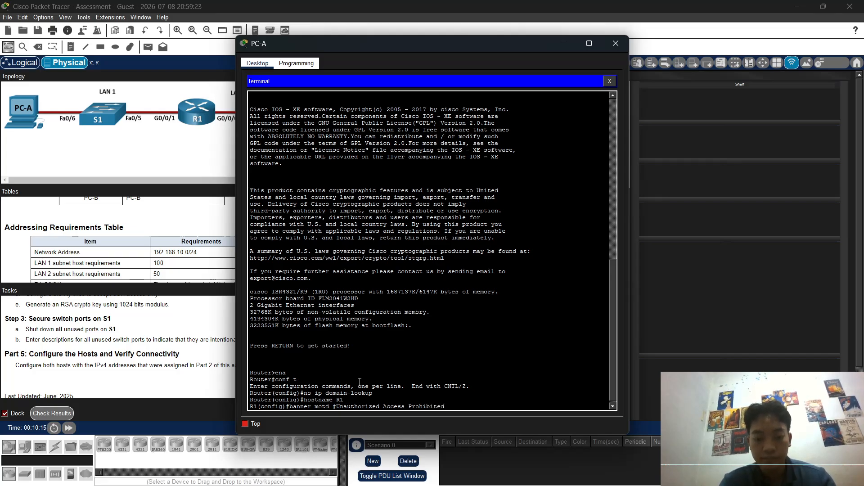
{"action": "type", "text": "#"}
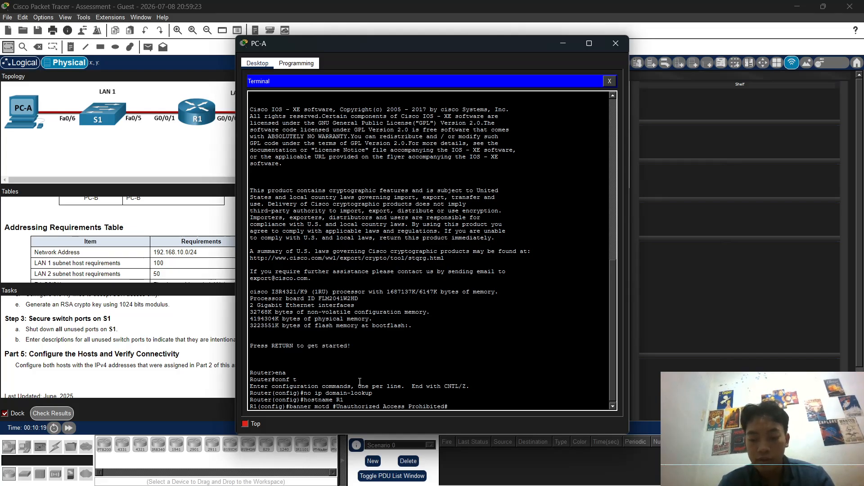
{"action": "key", "text": "Return"}
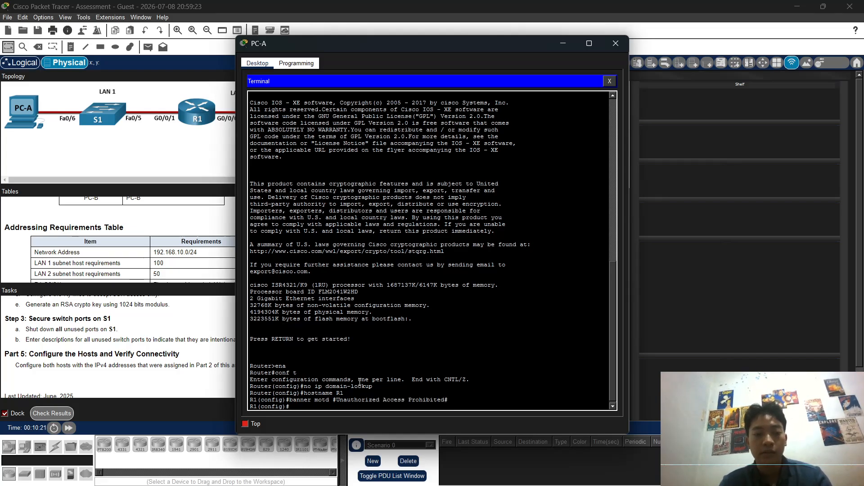
Step: Give line console 0 a password, enable login on it, and exit
{"action": "type", "text": "line con"}
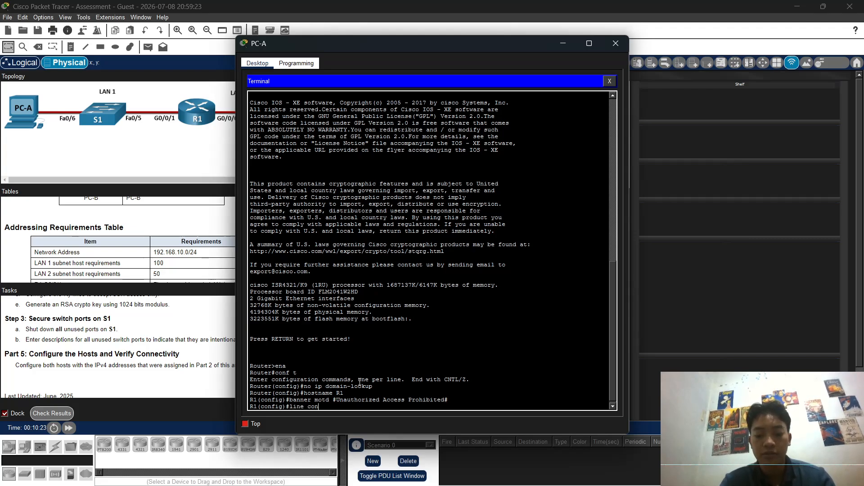
{"action": "type", "text": "sole"}
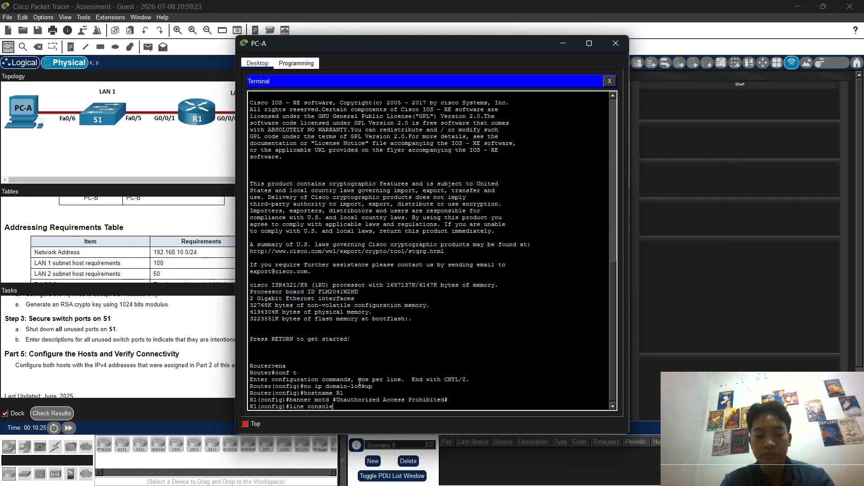
{"action": "type", "text": " 0"}
{"action": "key", "text": "Return"}
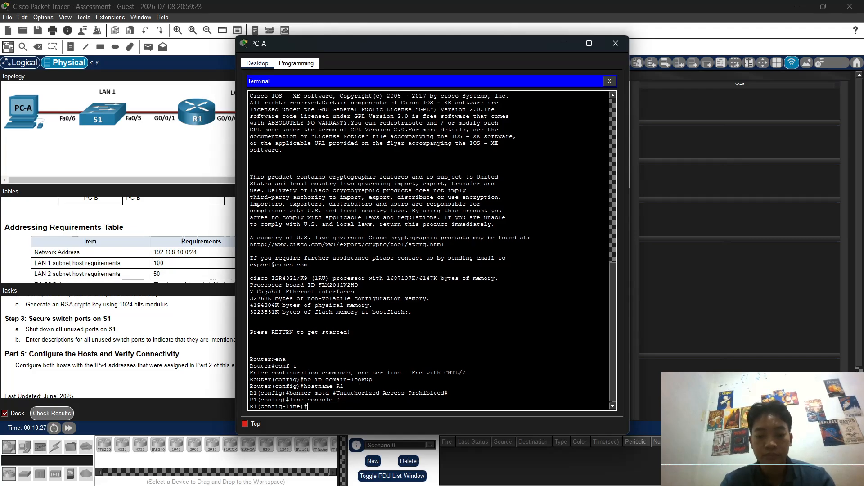
{"action": "type", "text": "password"}
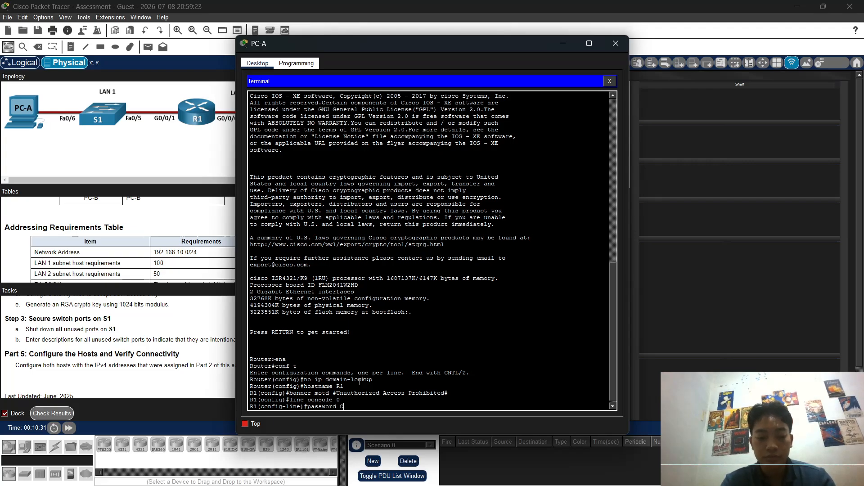
{"action": "type", "text": " C@"}
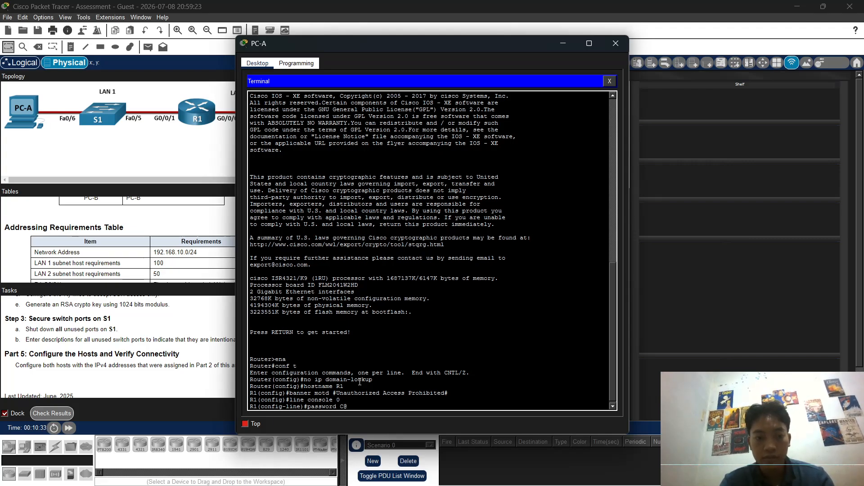
{"action": "type", "text": "ns"}
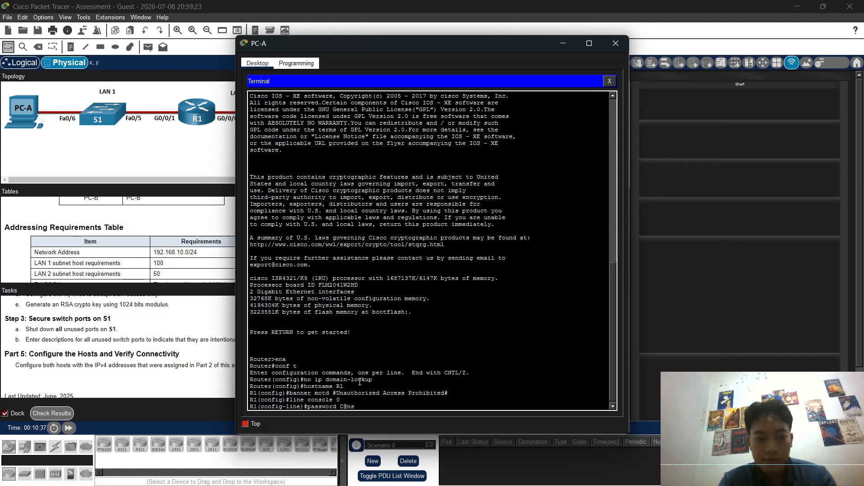
{"action": "type", "text": "Pass"}
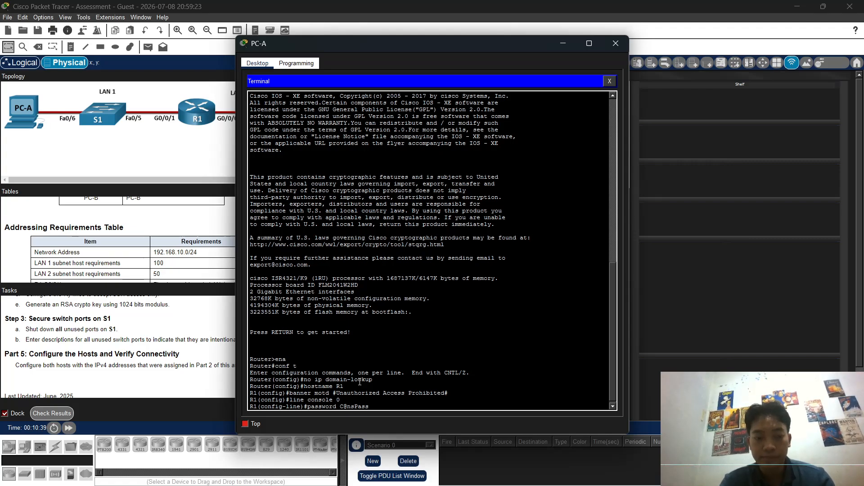
{"action": "type", "text": "w"}
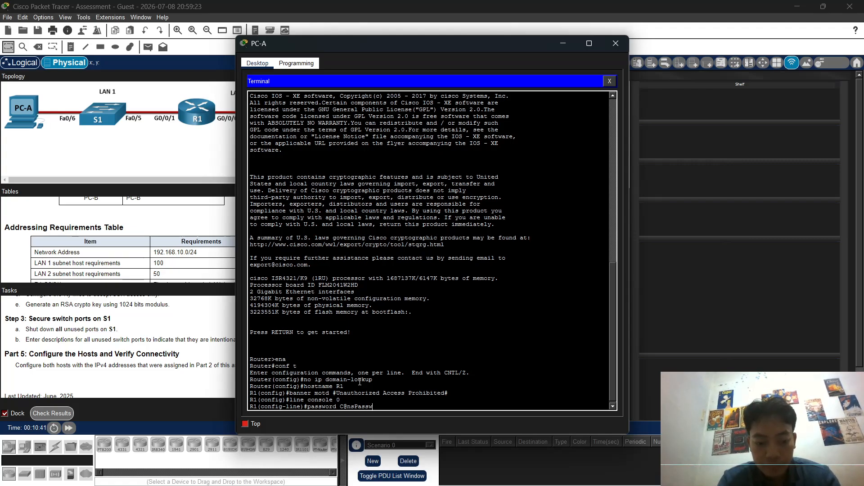
{"action": "type", "text": "!"}
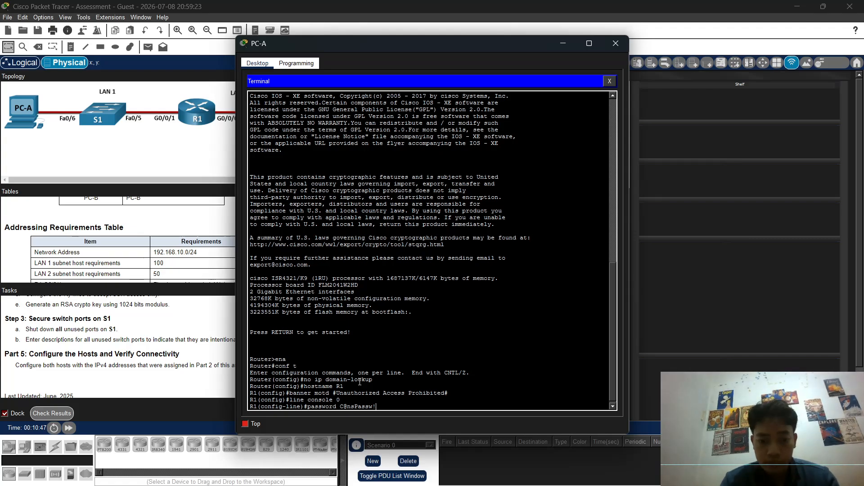
{"action": "key", "text": "Return"}
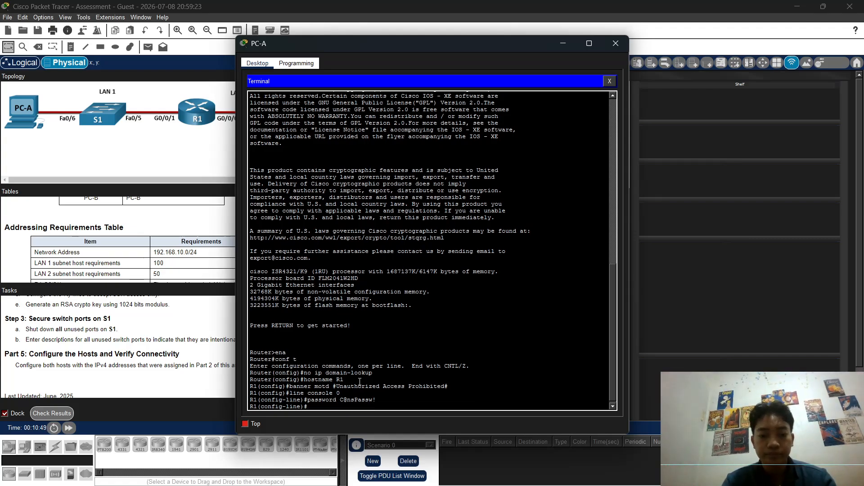
{"action": "type", "text": "logi"}
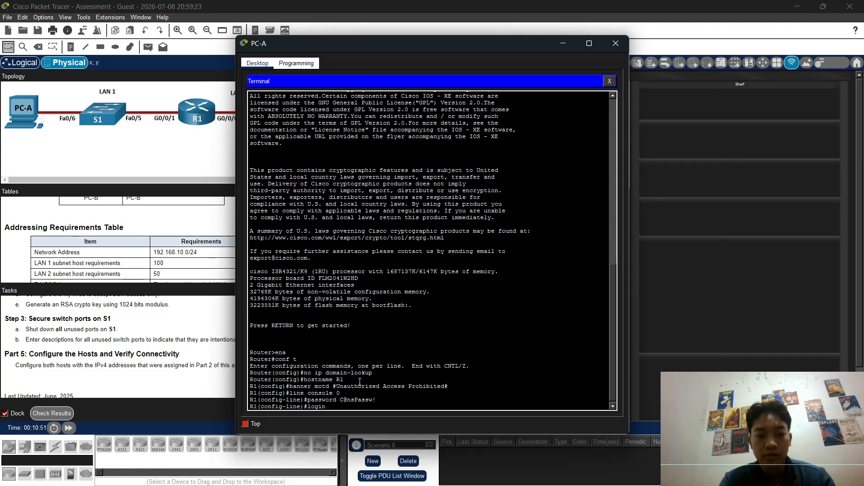
{"action": "type", "text": "n"}
{"action": "key", "text": "Return"}
{"action": "type", "text": "exit"}
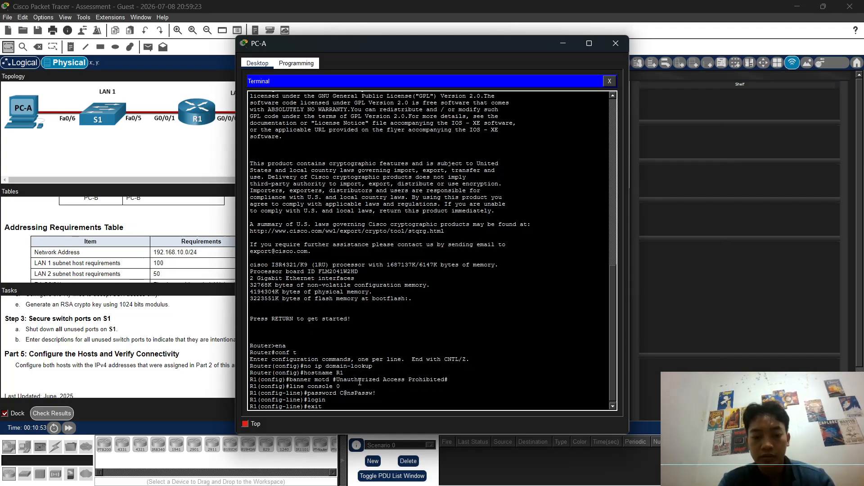
{"action": "key", "text": "Return"}
Step: Give interface g0/0/1 description LAN1 and address 192.168.10.1 255.255.255.128
{"action": "type", "text": "interface"}
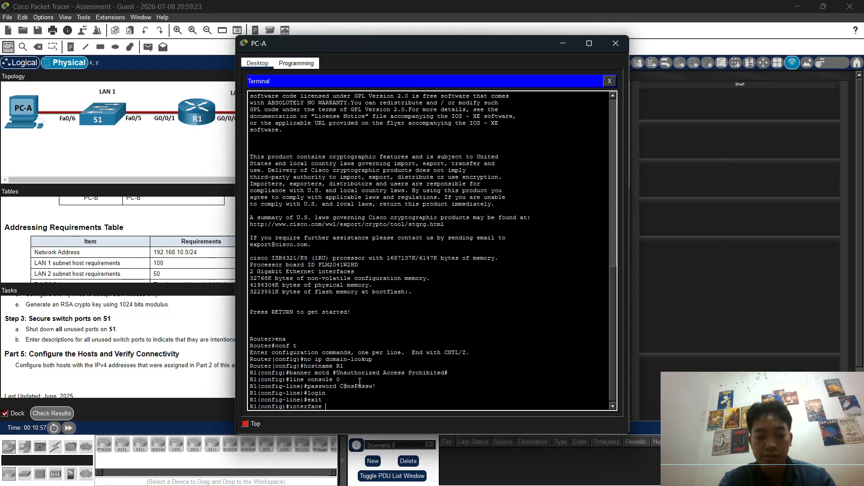
{"action": "type", "text": " g0"}
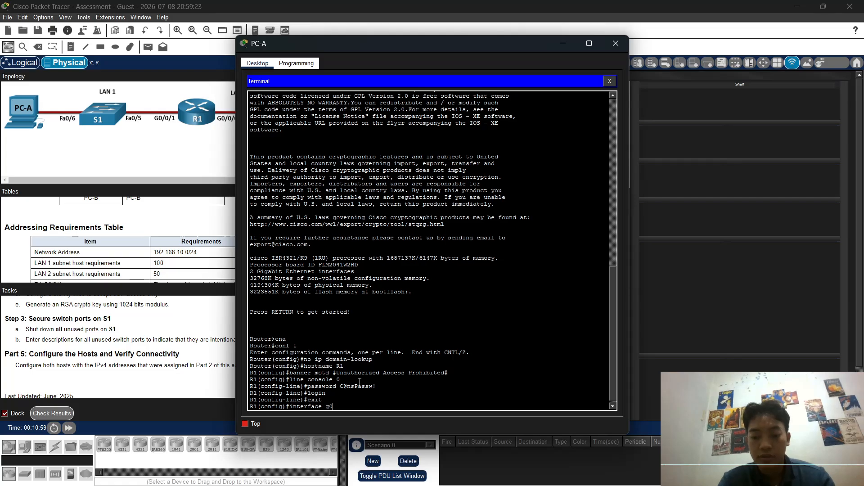
{"action": "type", "text": "/0/"}
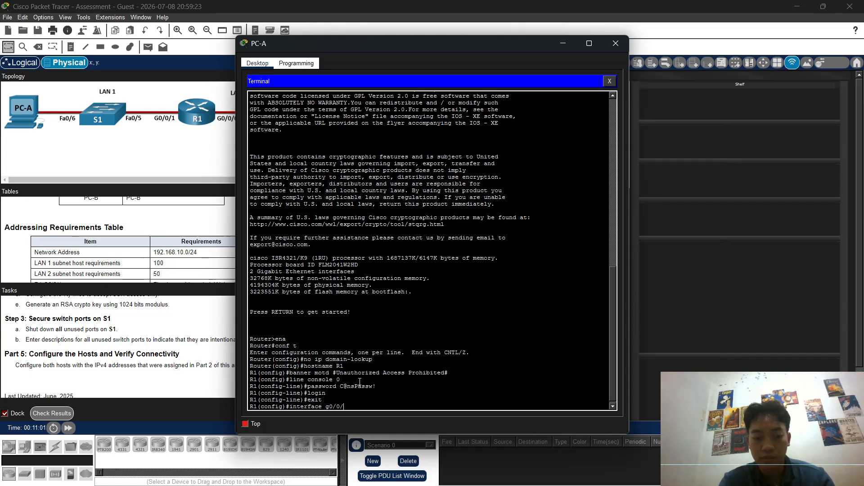
{"action": "type", "text": "1"}
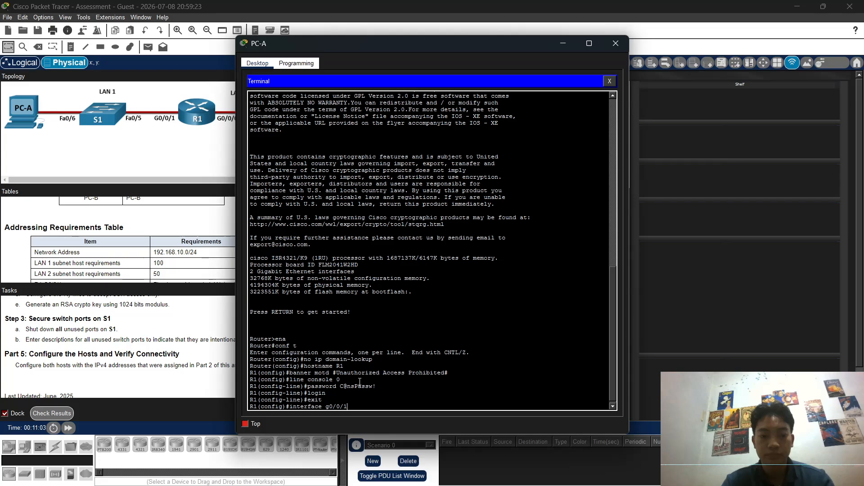
{"action": "key", "text": "Return"}
{"action": "type", "text": "descr"}
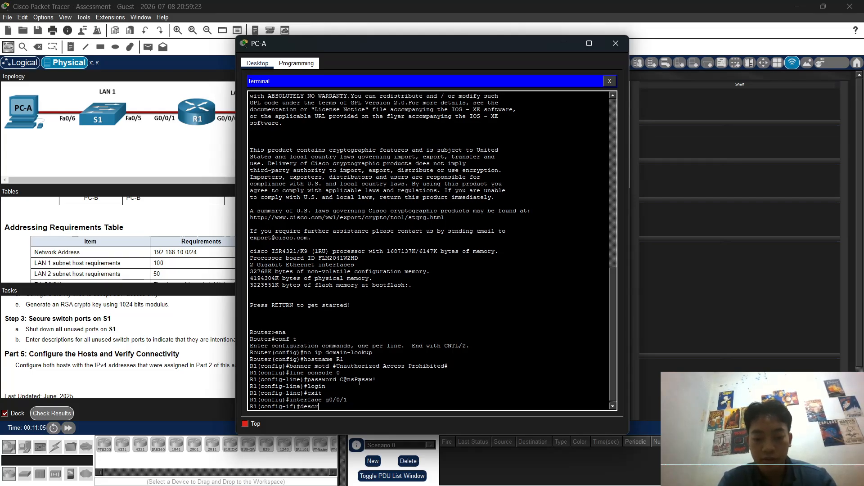
{"action": "type", "text": "i"}
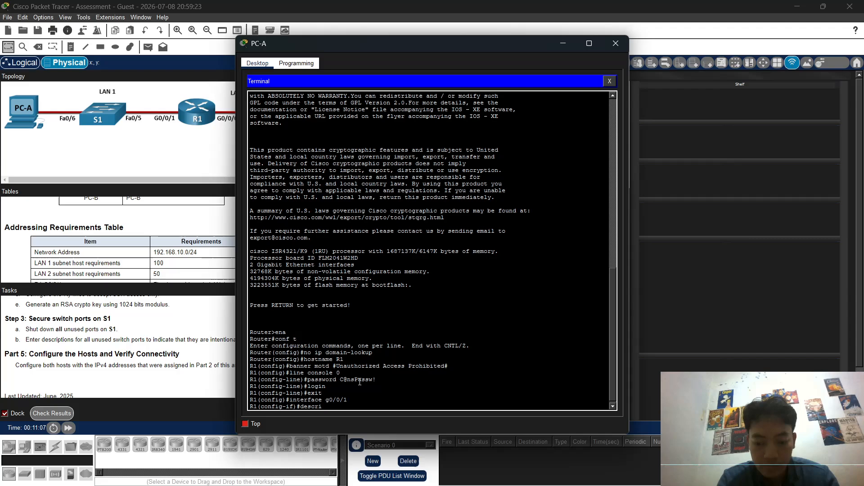
{"action": "type", "text": "ption LAN"}
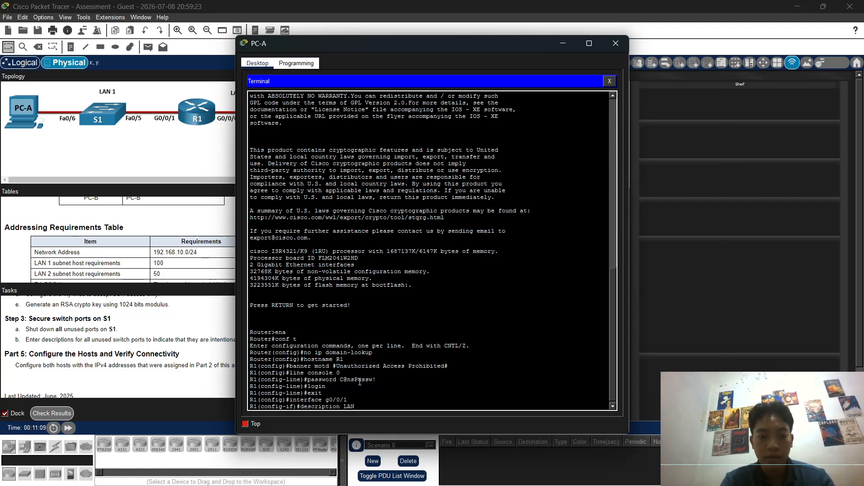
{"action": "type", "text": "1"}
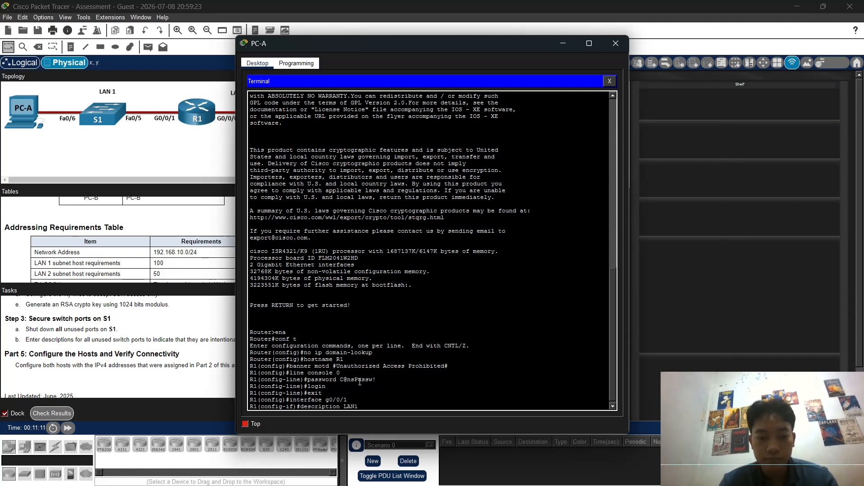
{"action": "key", "text": "Return"}
{"action": "type", "text": "ip a"}
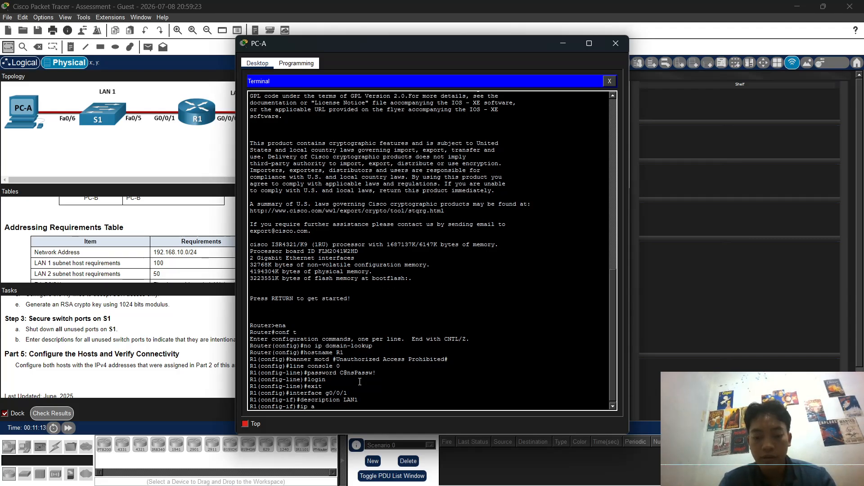
{"action": "type", "text": "ddress"}
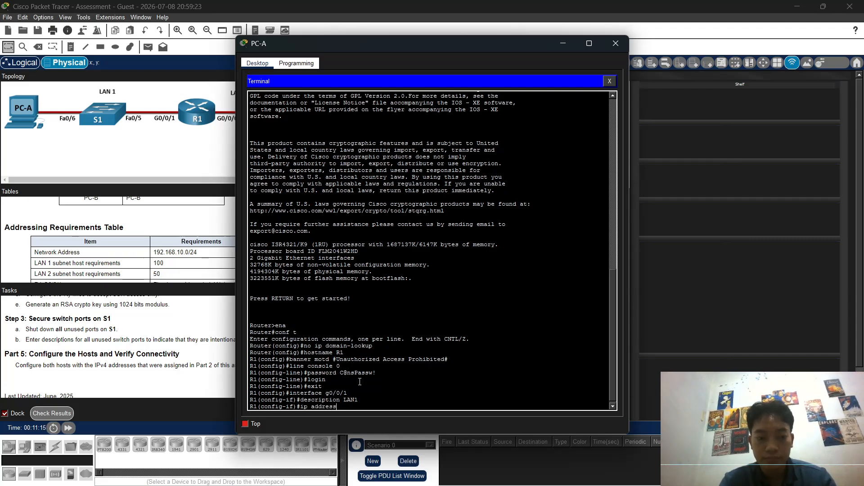
{"action": "type", "text": " 192."}
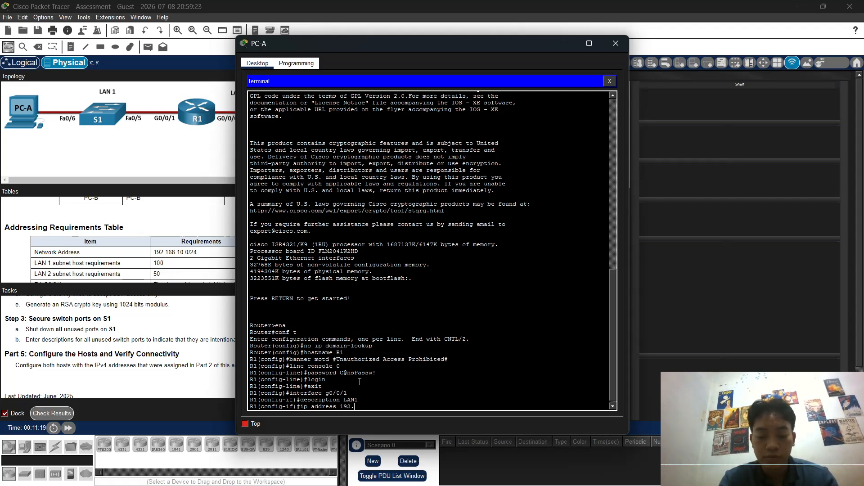
{"action": "key", "text": "BackSpace"}
{"action": "type", "text": "2"}
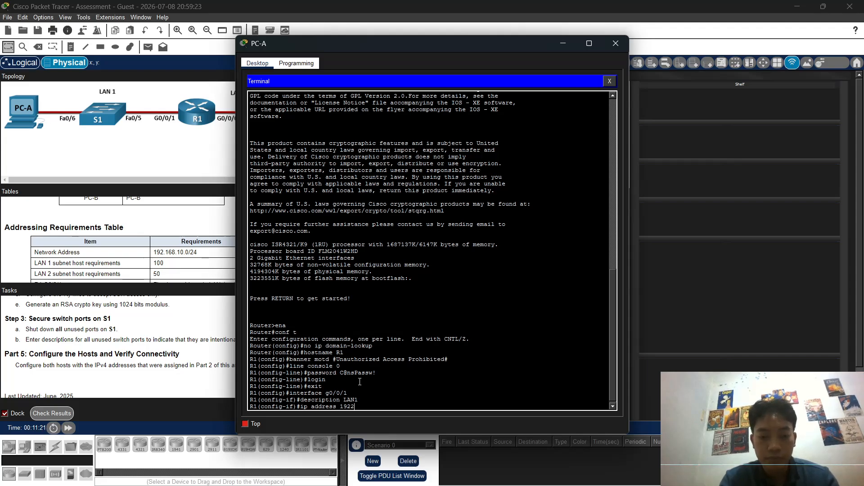
{"action": "key", "text": "BackSpace"}
{"action": "type", "text": "."}
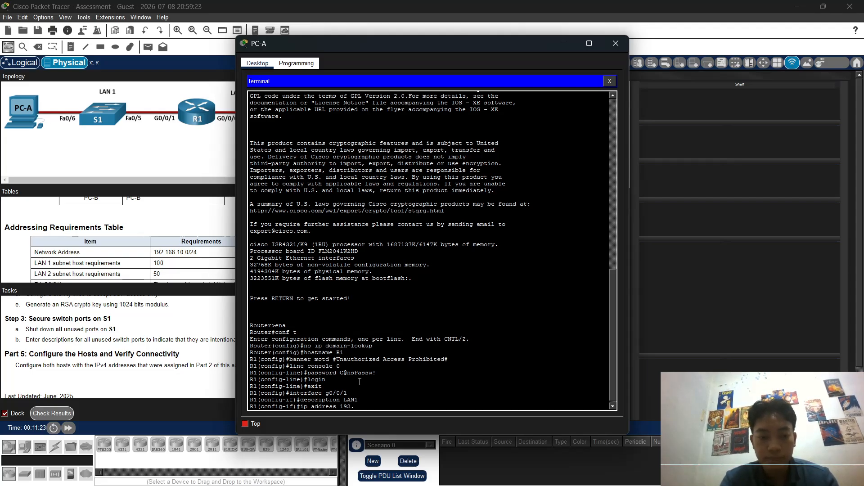
{"action": "type", "text": "168"}
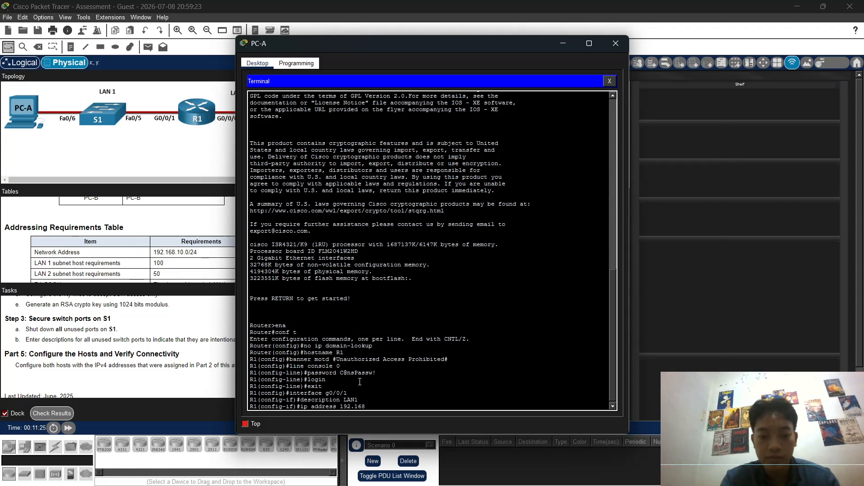
{"action": "type", "text": ".10"}
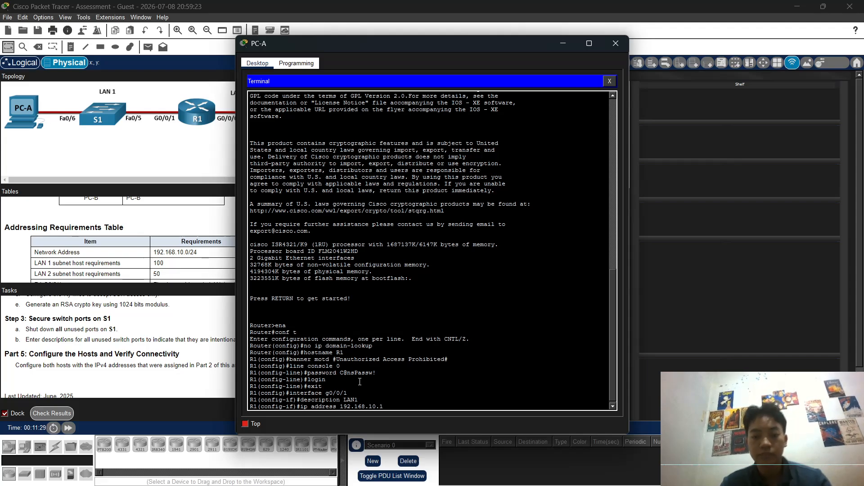
{"action": "type", "text": ".1"}
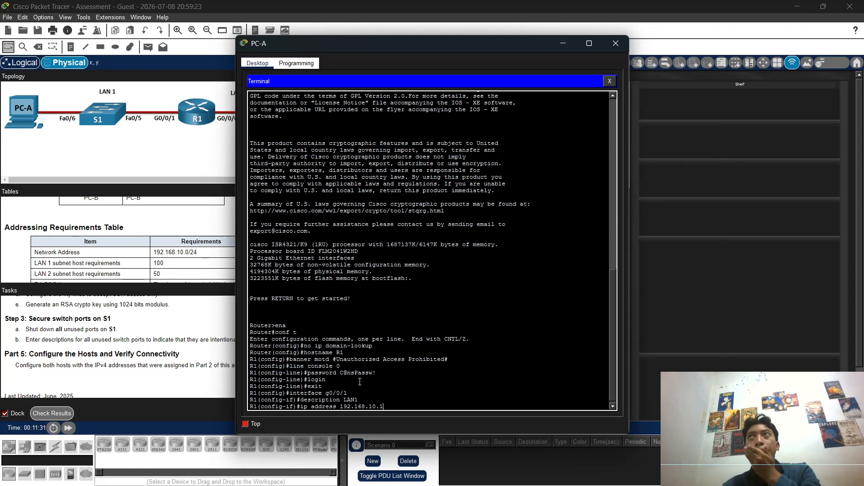
{"action": "type", "text": " 255"}
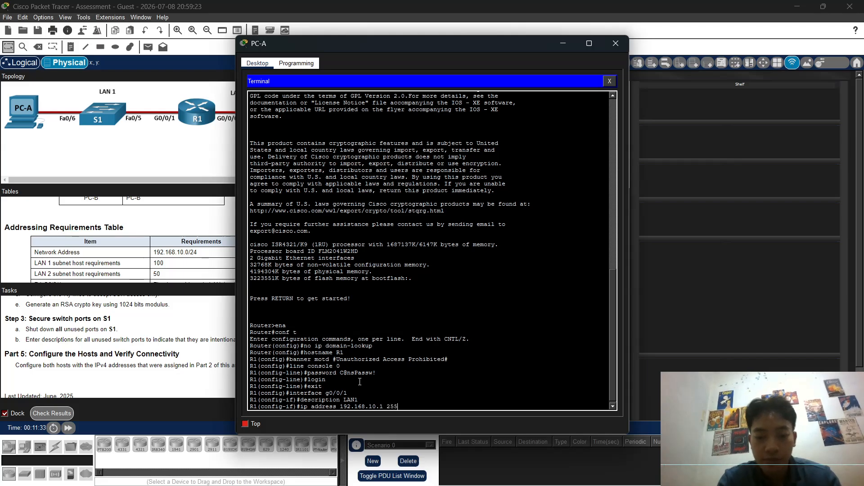
{"action": "type", "text": ".255.255"}
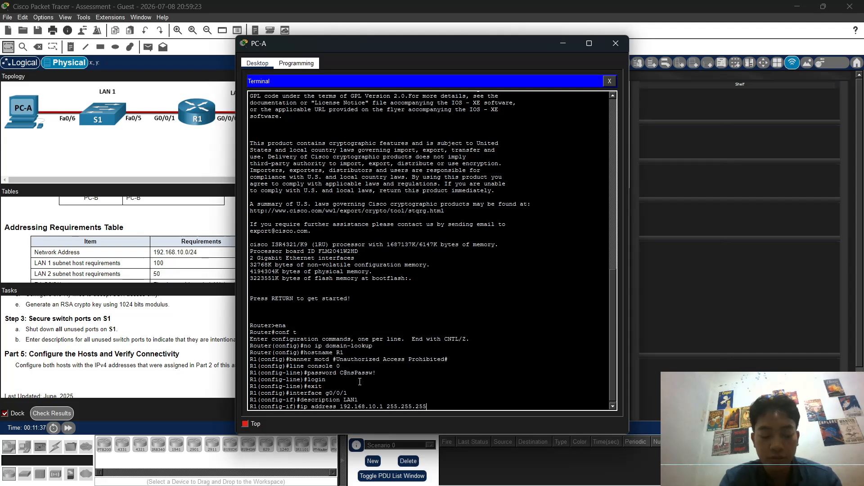
{"action": "type", "text": ".128"}
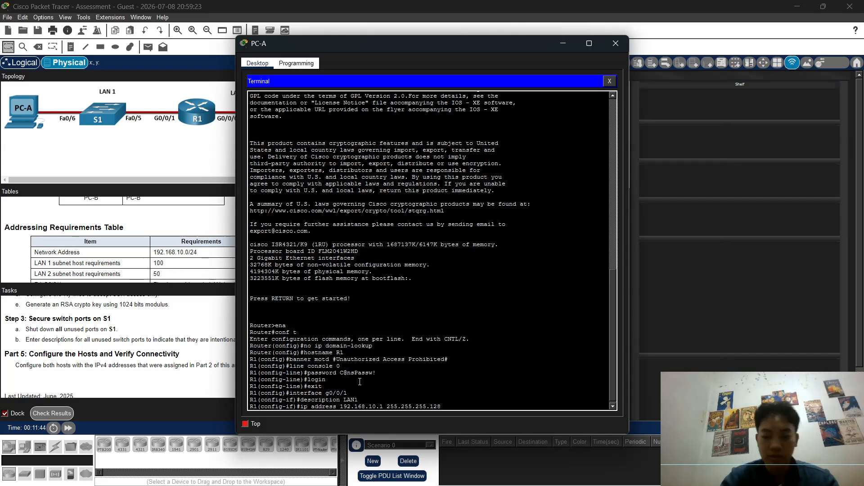
{"action": "key", "text": "Return"}
Step: Bring g0/0/1 up with no shutdown, exit, and begin the interface g0/0/0 command
{"action": "type", "text": "no shutdown"}
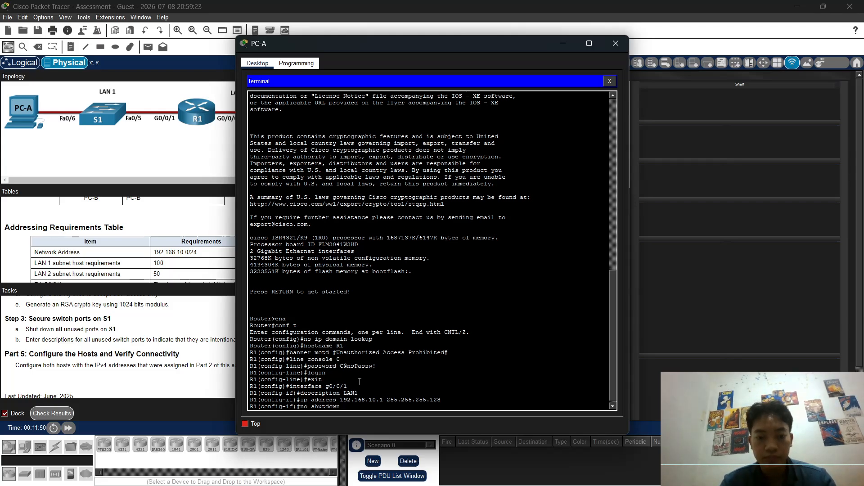
{"action": "key", "text": "Return"}
{"action": "type", "text": "exit"}
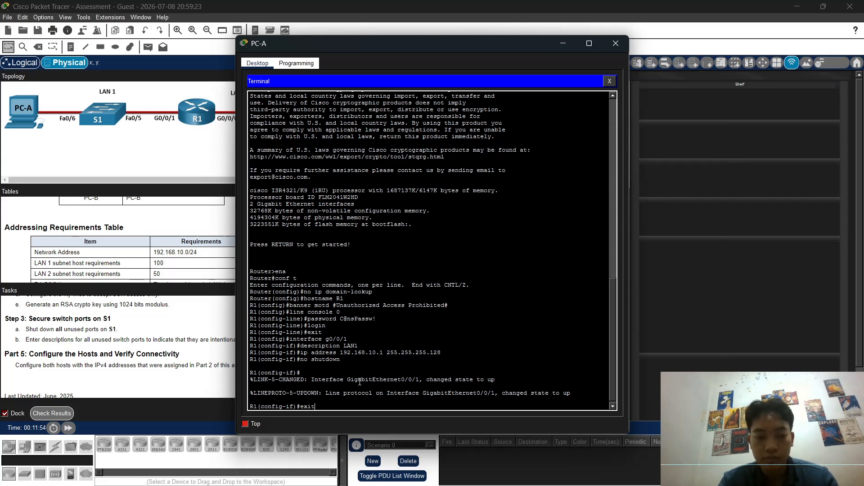
{"action": "key", "text": "Return"}
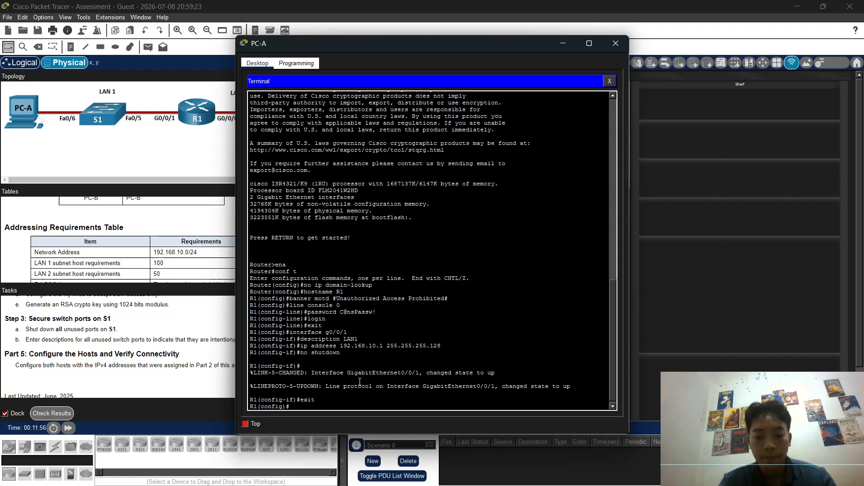
{"action": "type", "text": "interface"}
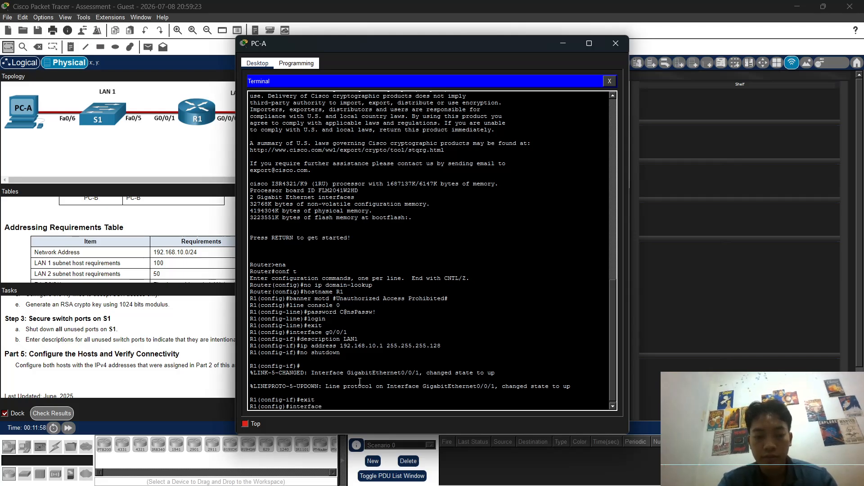
{"action": "type", "text": " g"}
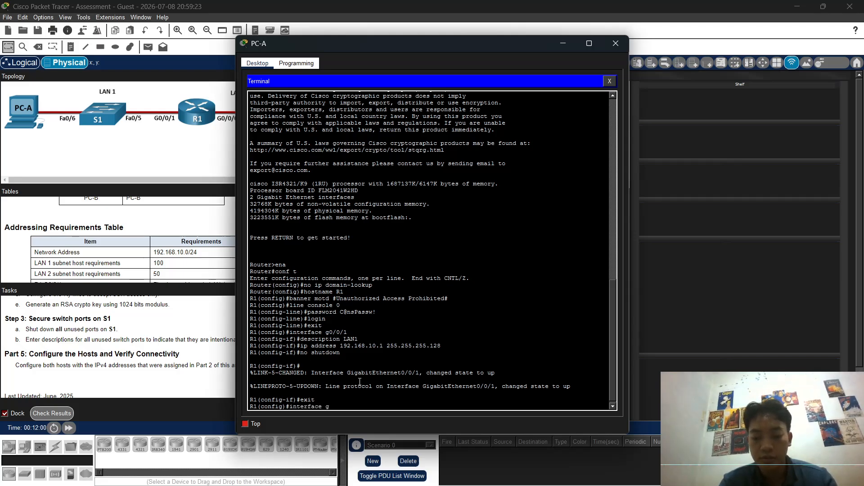
{"action": "type", "text": "0/0/0"}
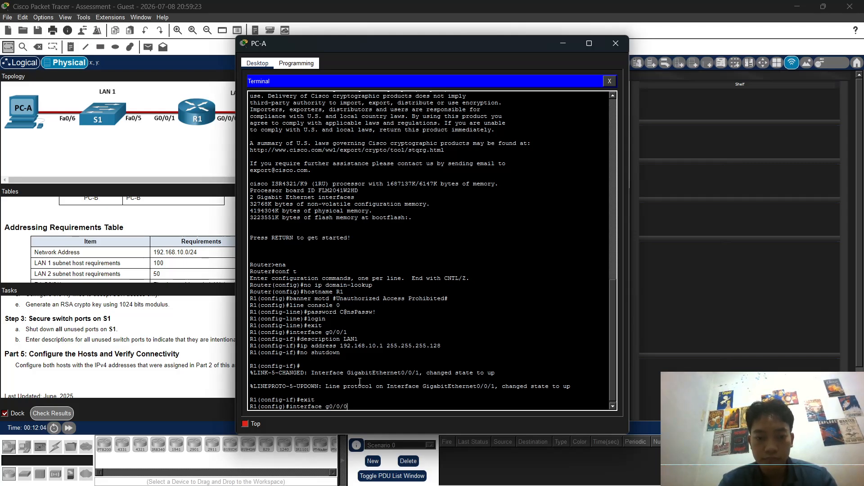
Step: Enter interface g0/0/0 and set description LAN2 by editing the recalled LAN1 command
{"action": "key", "text": "Return"}
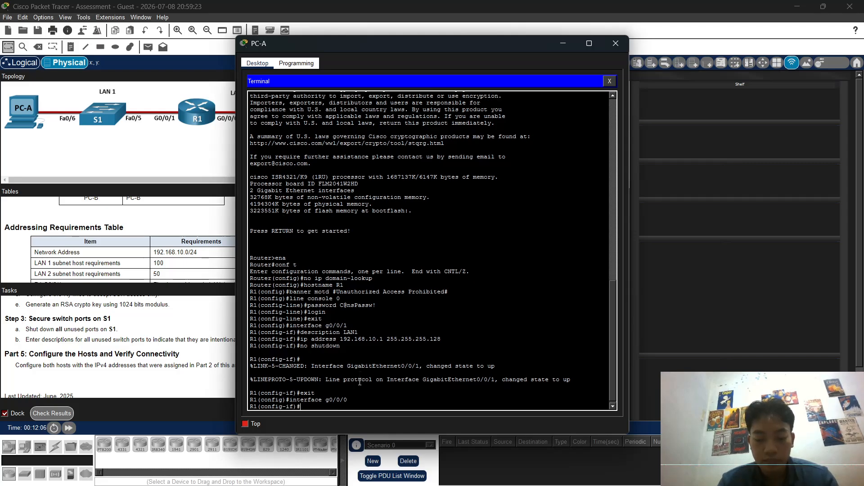
{"action": "key", "text": "Up"}
{"action": "key", "text": "Up"}
{"action": "key", "text": "Up"}
{"action": "key", "text": "Up"}
{"action": "key", "text": "Up"}
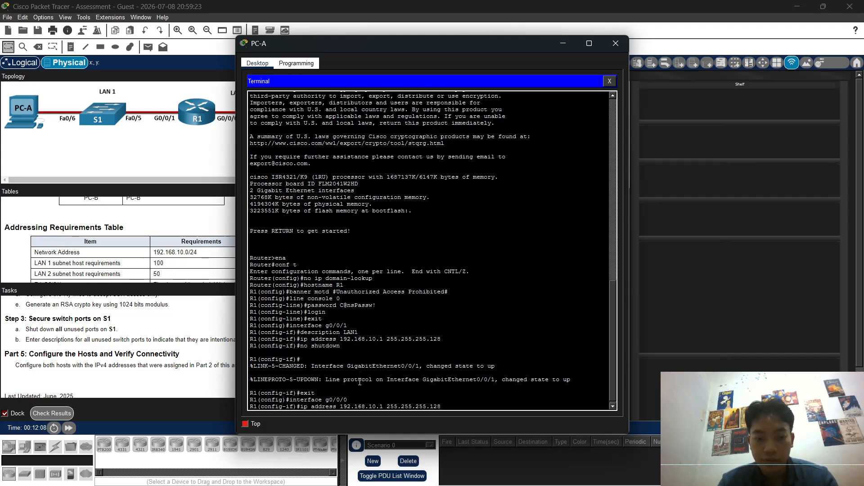
{"action": "key", "text": "Up"}
{"action": "key", "text": "Down"}
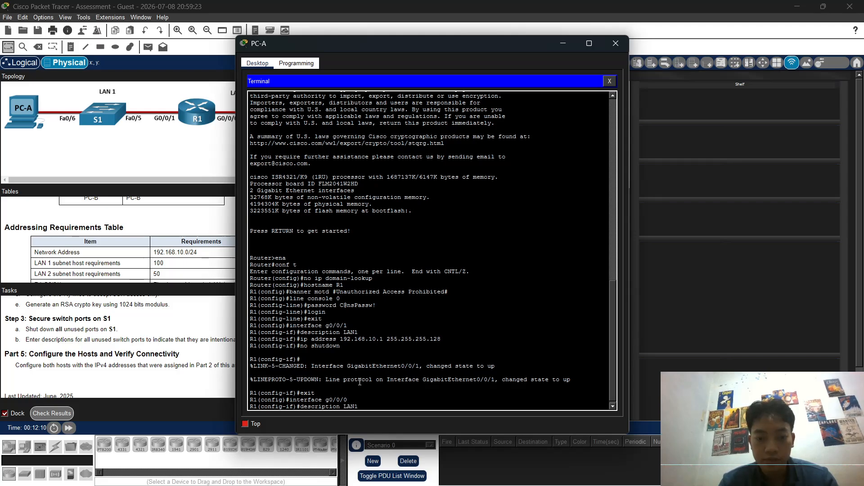
{"action": "key", "text": "BackSpace"}
{"action": "type", "text": "2"}
{"action": "key", "text": "Return"}
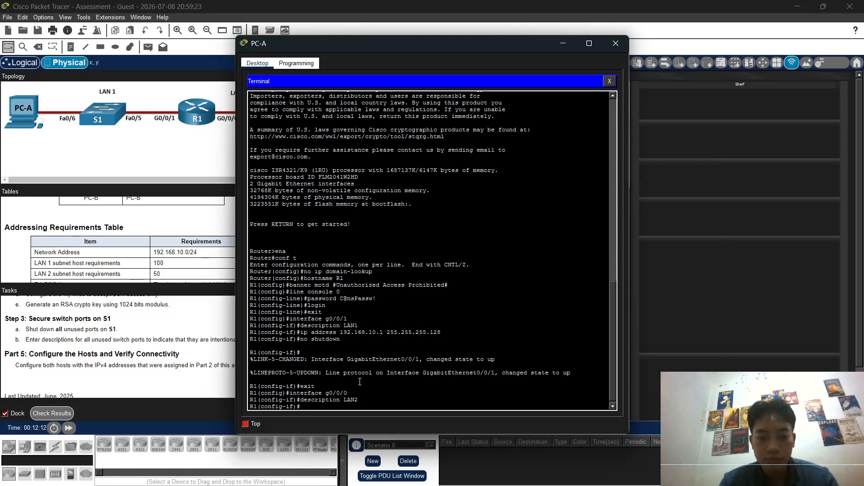
Step: Assign g0/0/0 address 192.168.10.129 255.255.255.192 by editing the recalled ip address command
{"action": "key", "text": "Up"}
{"action": "key", "text": "Up"}
{"action": "key", "text": "Up"}
{"action": "key", "text": "Up"}
{"action": "key", "text": "Up"}
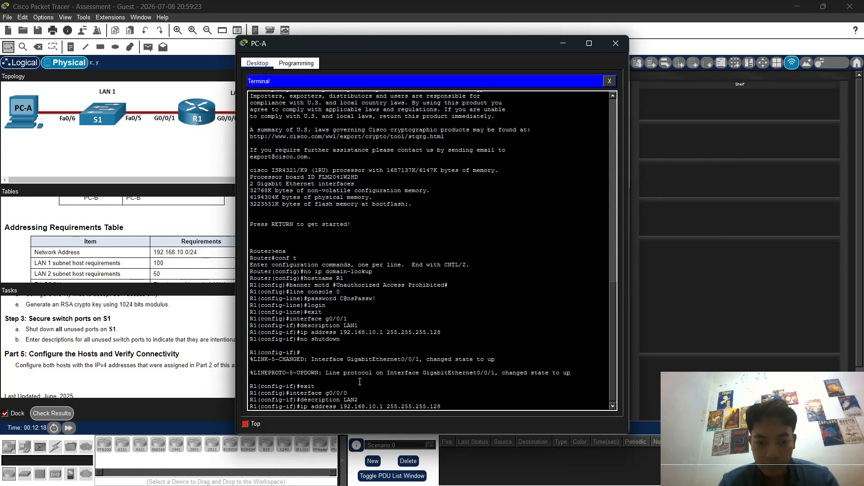
{"action": "type", "text": "29"}
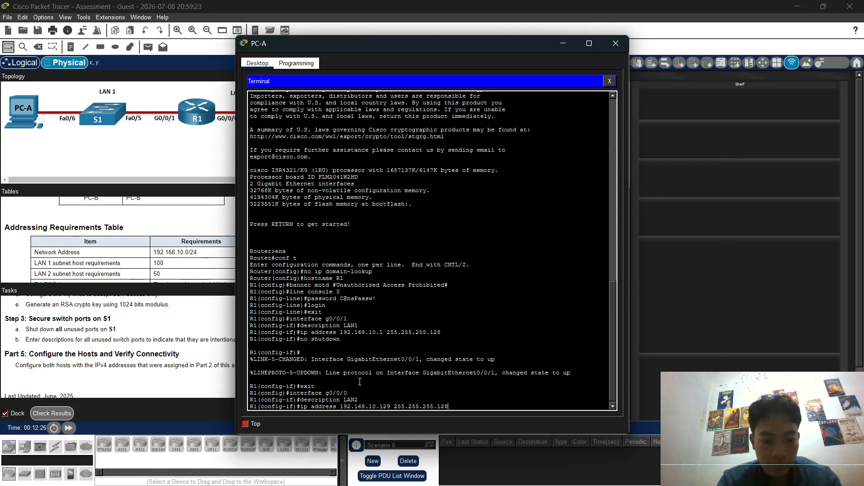
{"action": "key", "text": "BackSpace"}
{"action": "key", "text": "BackSpace"}
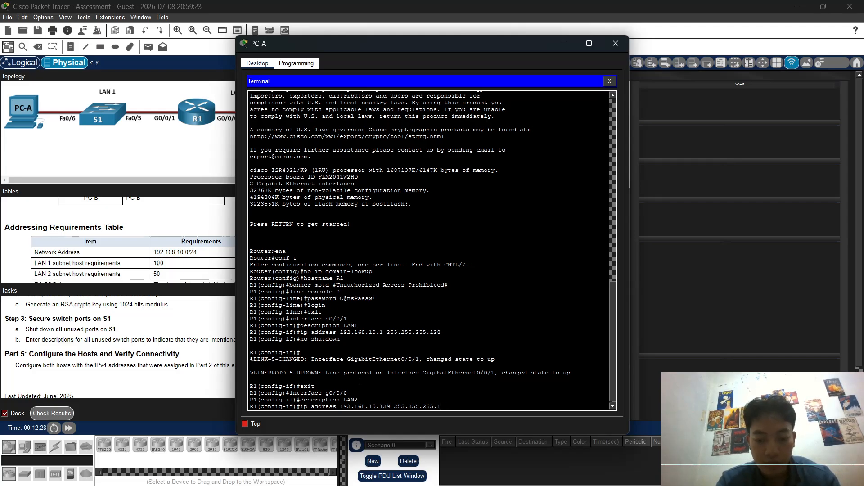
{"action": "type", "text": "92"}
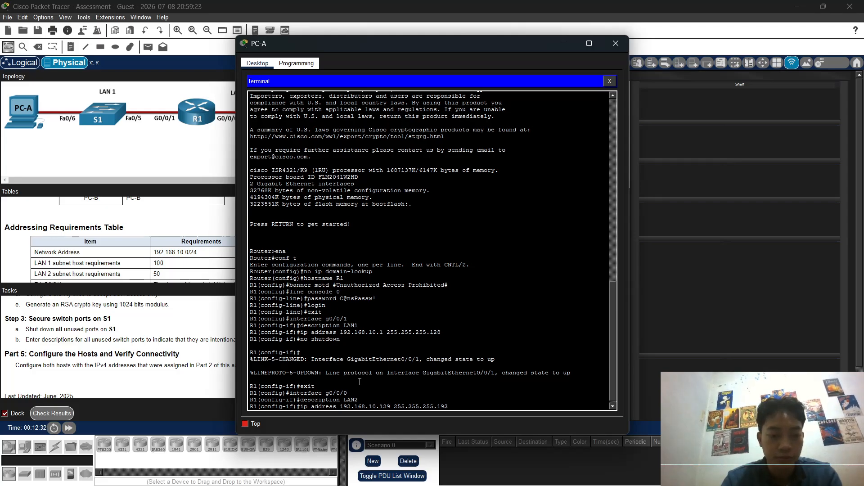
{"action": "key", "text": "Return"}
Step: Bring g0/0/0 up with no shutdown and exit to global configuration
{"action": "type", "text": "hs"}
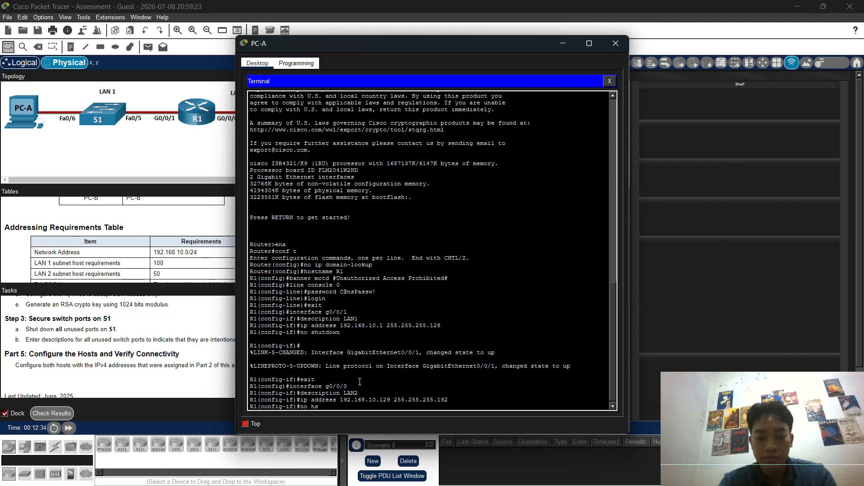
{"action": "type", "text": "utdown"}
{"action": "key", "text": "Return"}
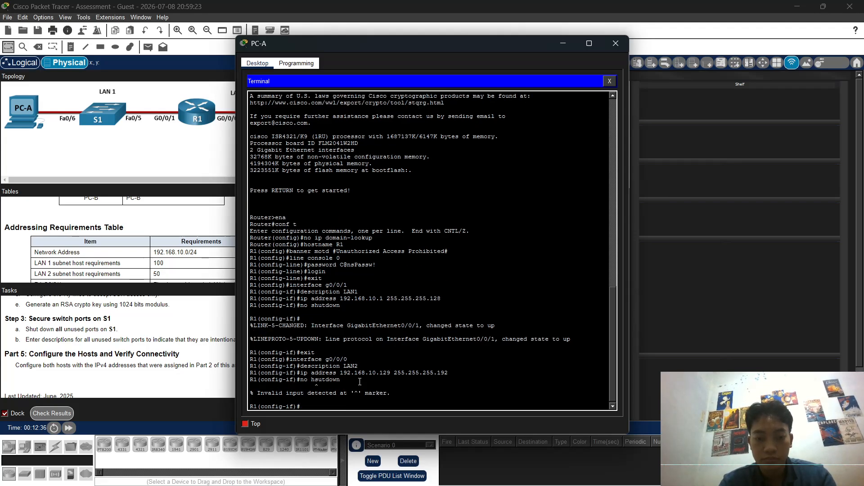
{"action": "type", "text": "no shutdown"}
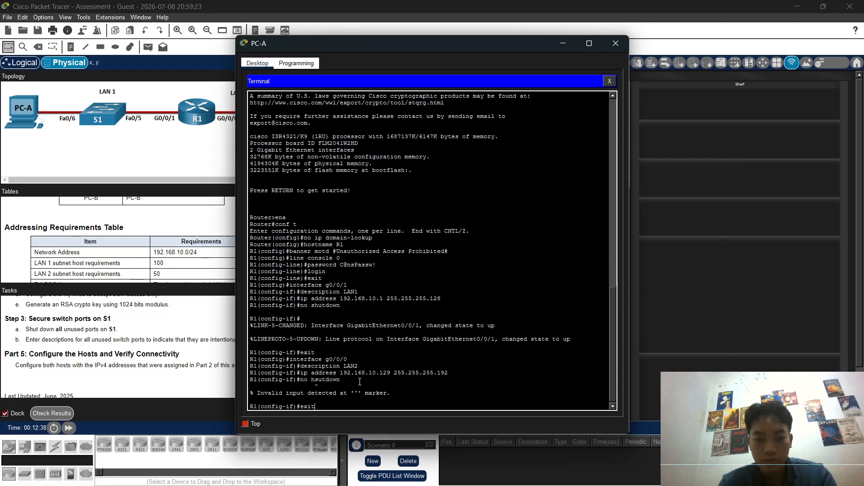
{"action": "key", "text": "Return"}
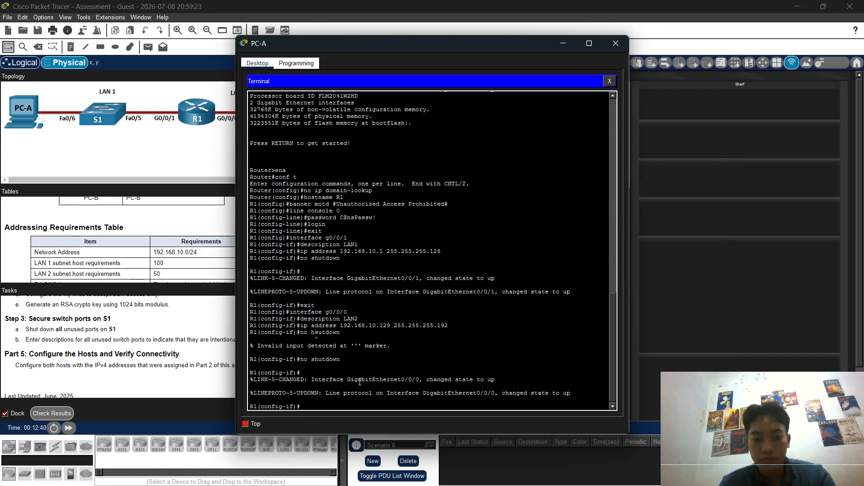
{"action": "key", "text": "Up"}
{"action": "key", "text": "Up"}
{"action": "key", "text": "Up"}
{"action": "key", "text": "Up"}
{"action": "key", "text": "Up"}
{"action": "key", "text": "Up"}
{"action": "key", "text": "Up"}
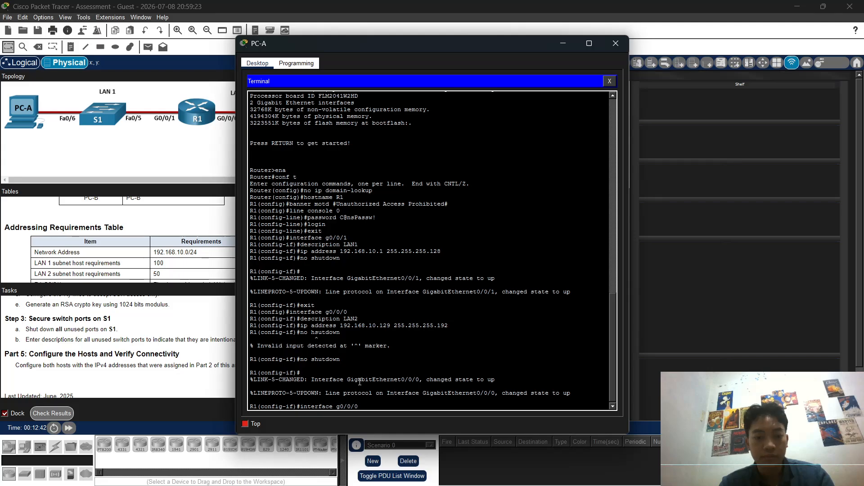
{"action": "key", "text": "Down"}
{"action": "key", "text": "Return"}
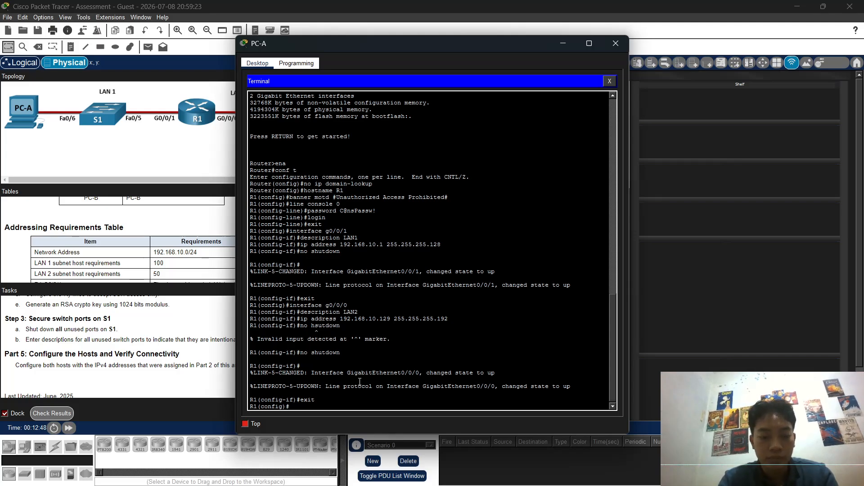
Step: Set a privileged-mode enable secret on R1 and turn on service password-encryption
{"action": "type", "text": "enable"}
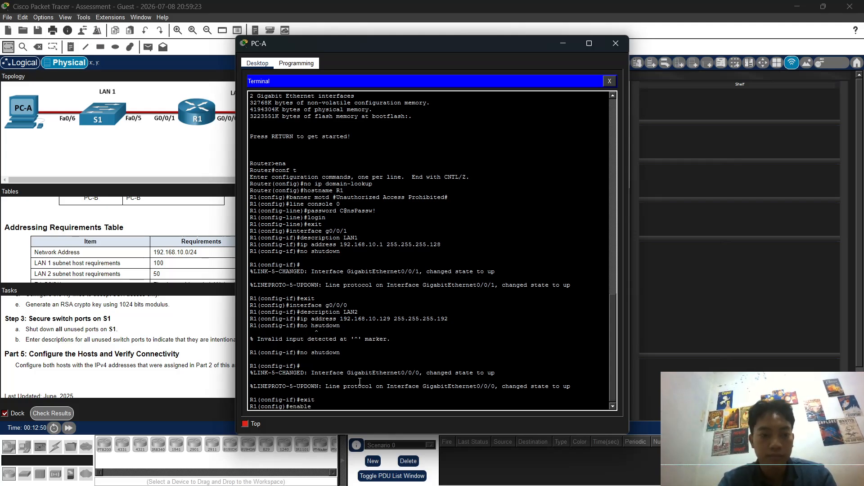
{"action": "type", "text": " secret "}
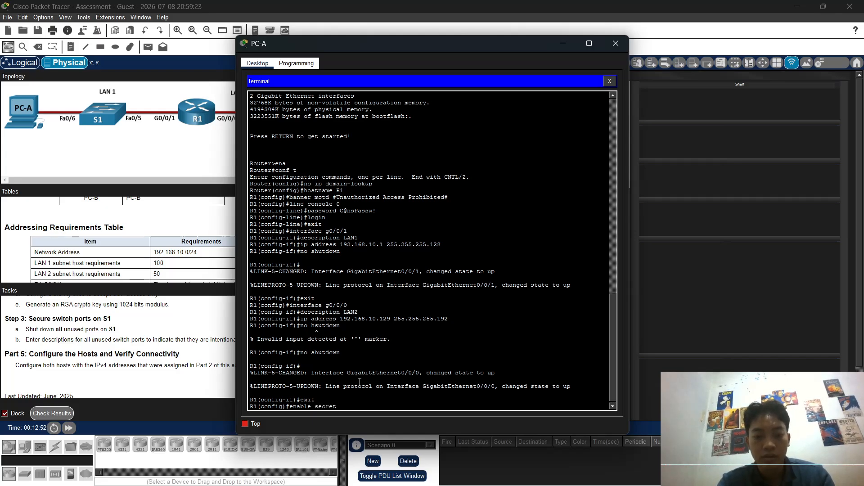
{"action": "type", "text": "T"}
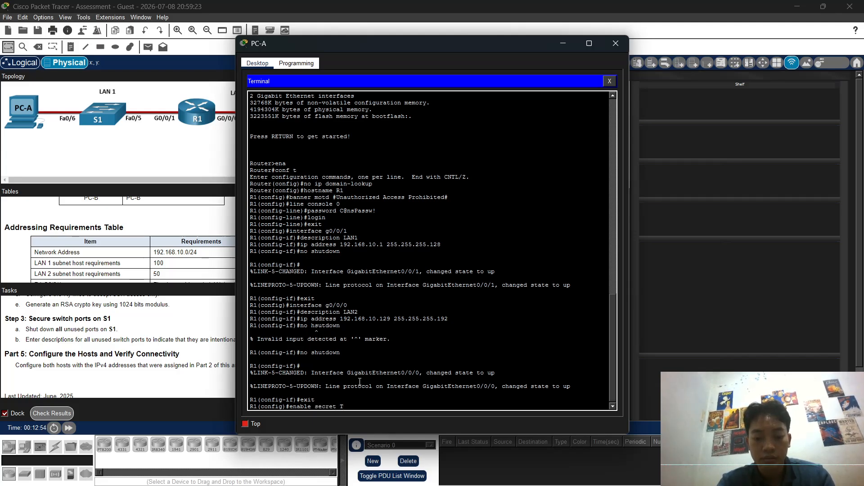
{"action": "type", "text": "his"}
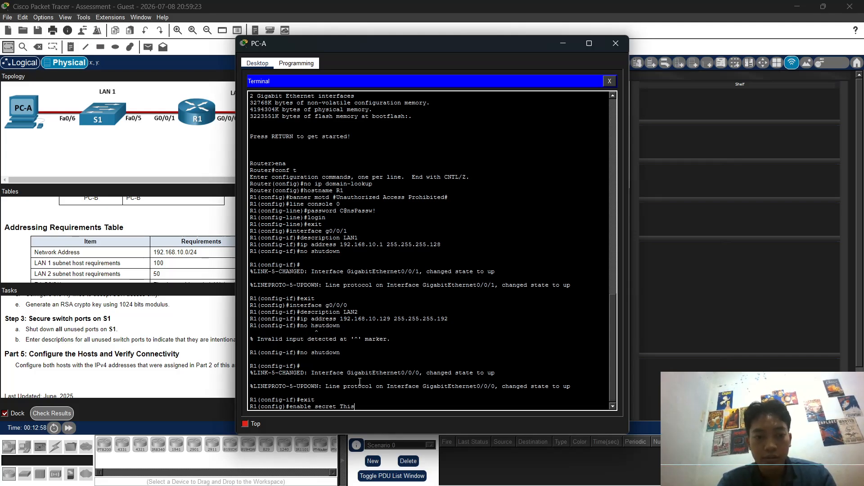
{"action": "type", "text": "is"}
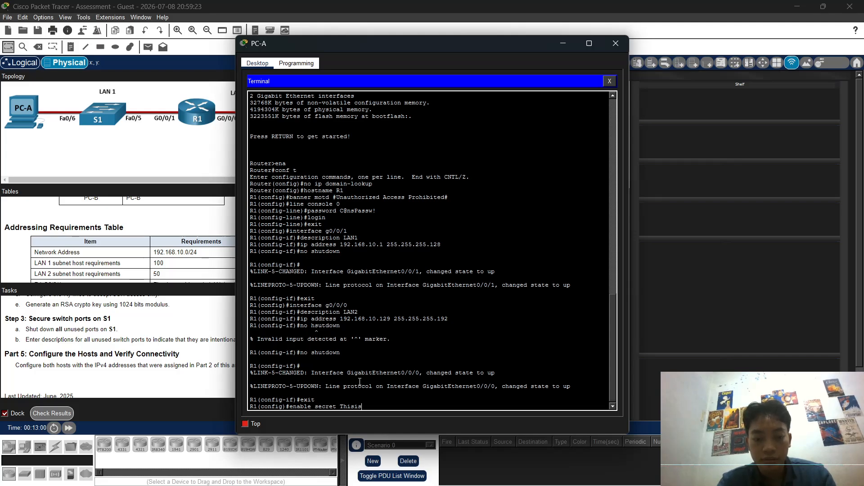
{"action": "type", "text": "aS"}
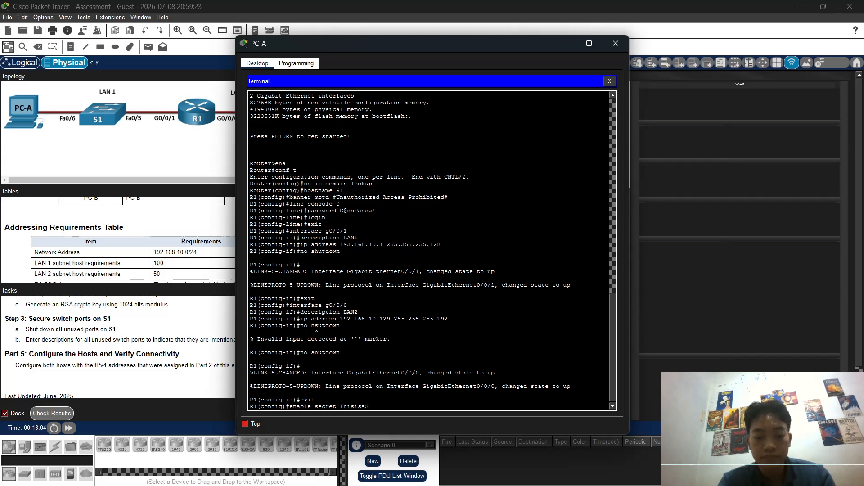
{"action": "type", "text": "ecr"}
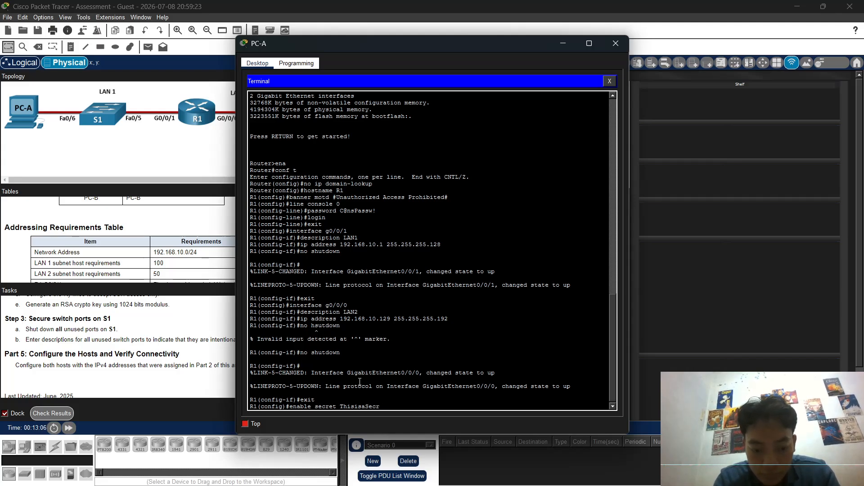
{"action": "type", "text": "et"}
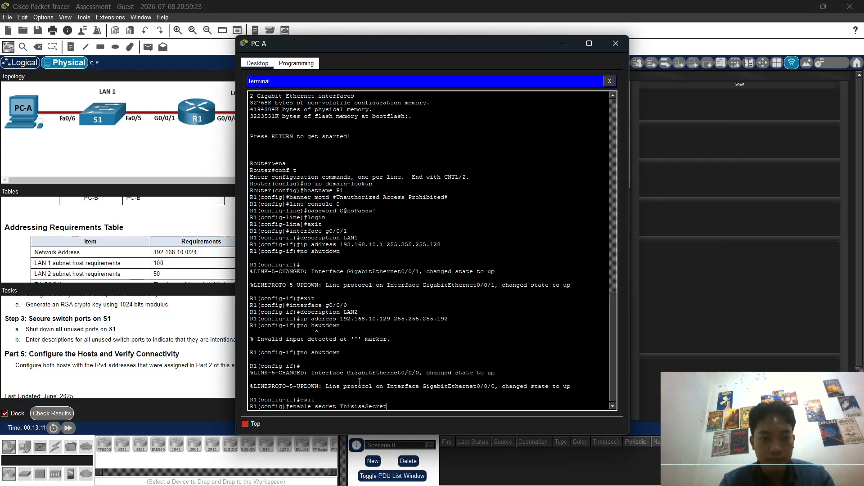
{"action": "key", "text": "Return"}
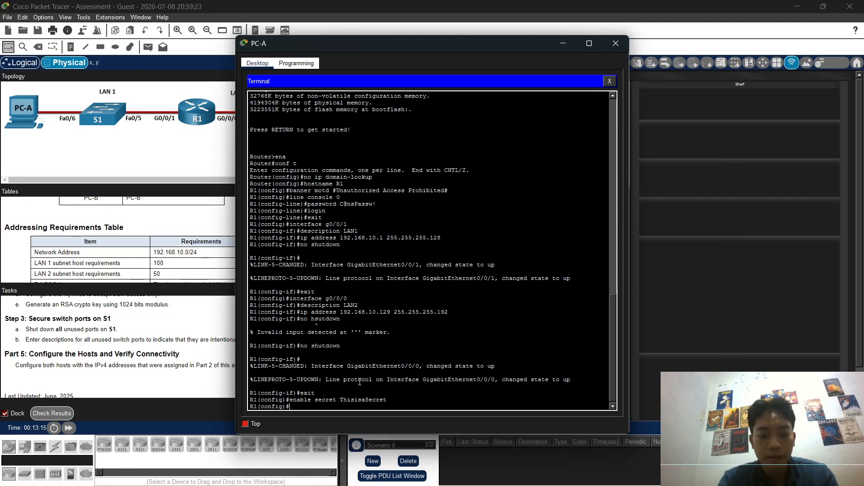
{"action": "type", "text": "service"}
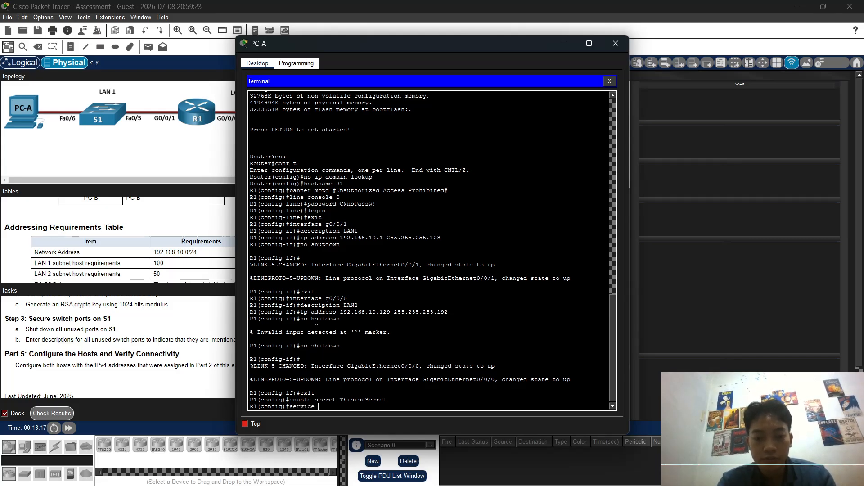
{"action": "type", "text": " passwo"}
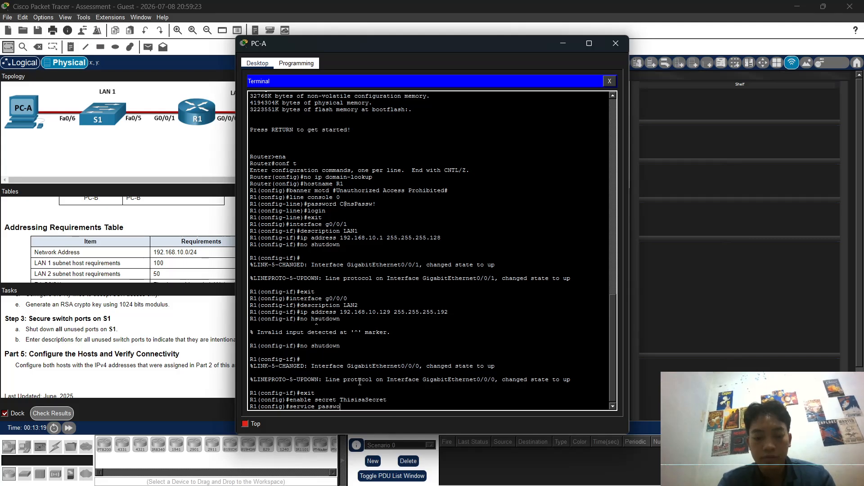
{"action": "type", "text": "rd-en"}
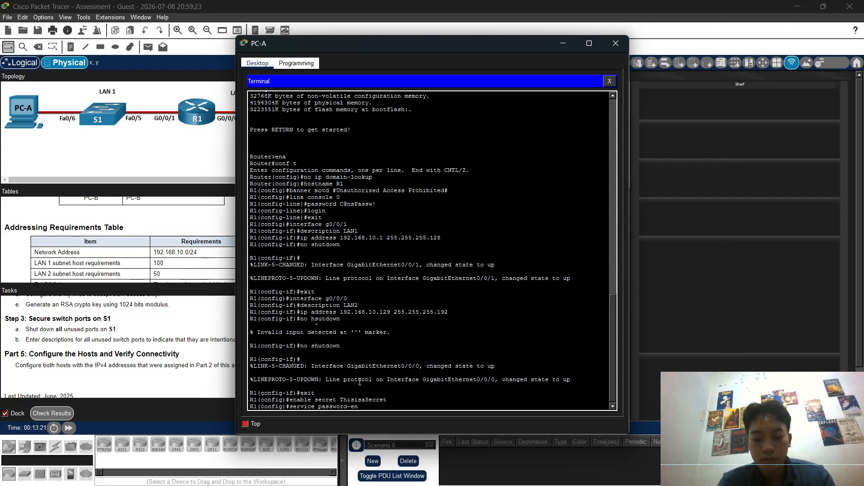
{"action": "type", "text": "cryption"}
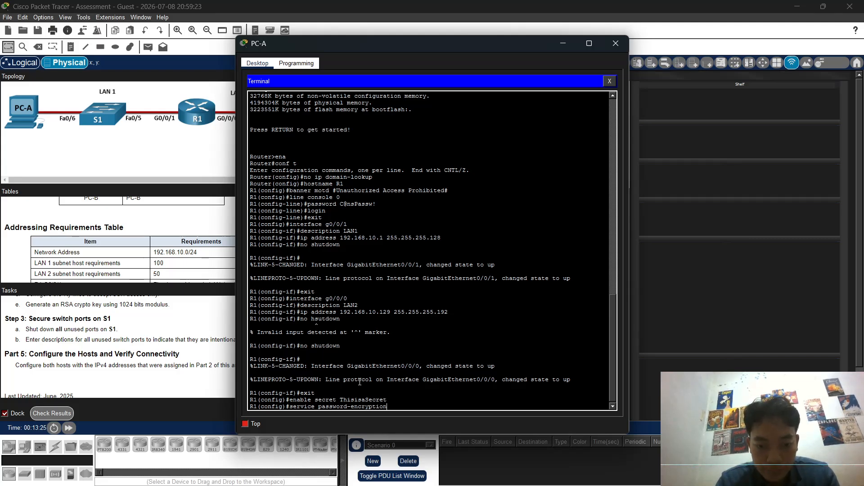
{"action": "key", "text": "Return"}
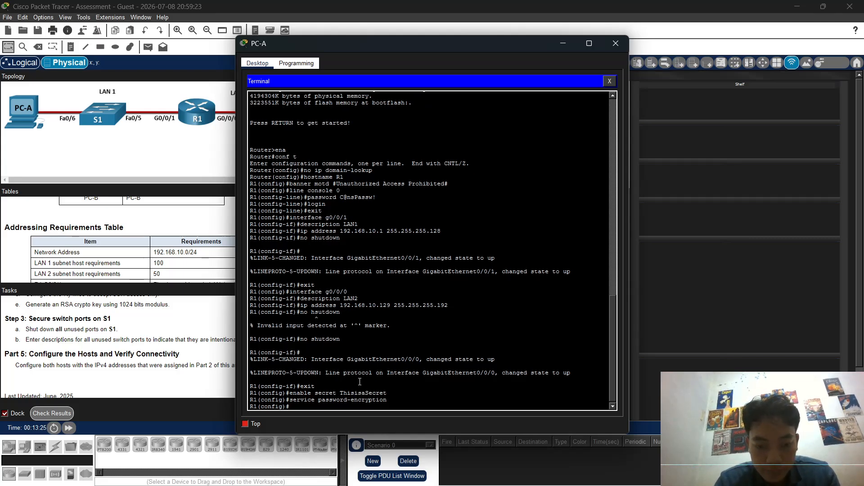
Step: Require a 10-character minimum password length, correcting the mistyped security passwords command
{"action": "type", "text": "se"}
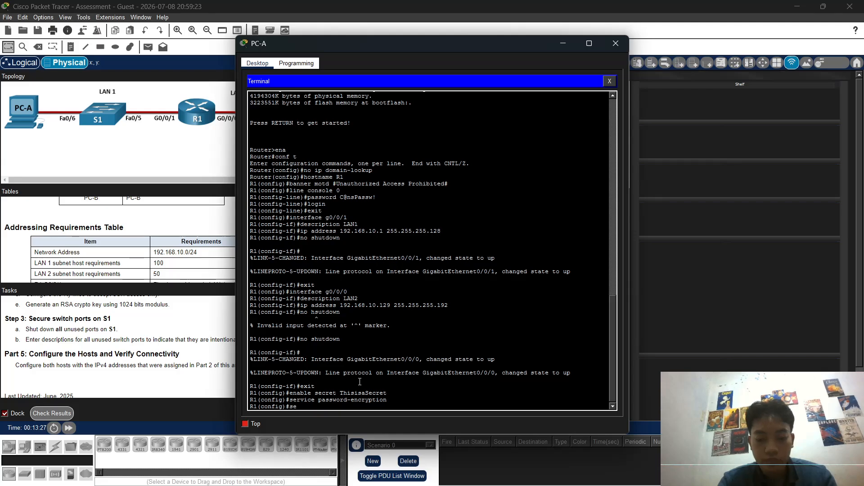
{"action": "type", "text": "curiti"}
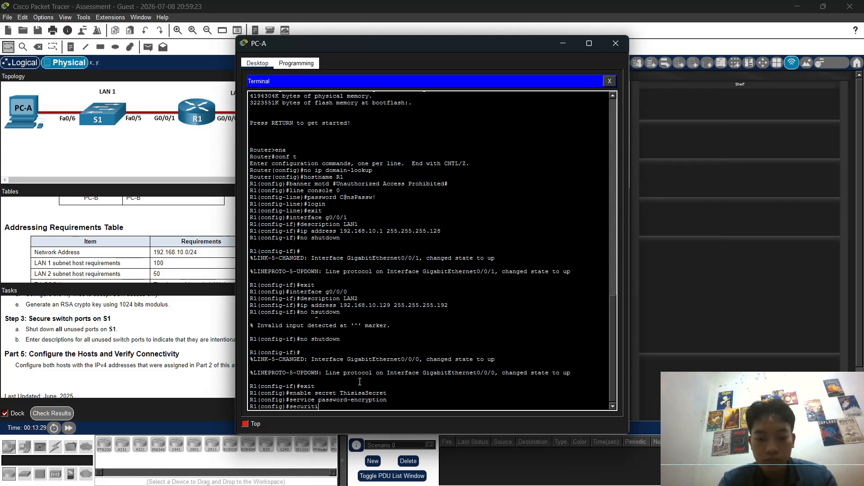
{"action": "key", "text": "BackSpace"}
{"action": "type", "text": "y"}
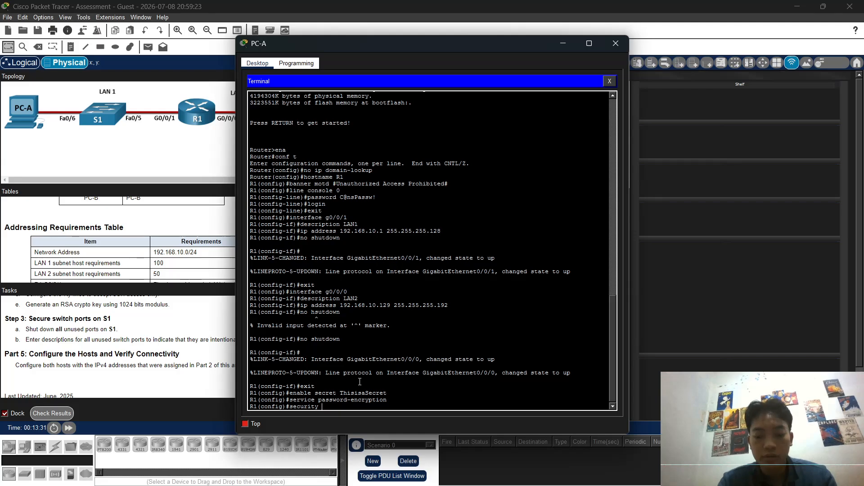
{"action": "type", "text": " passwords"}
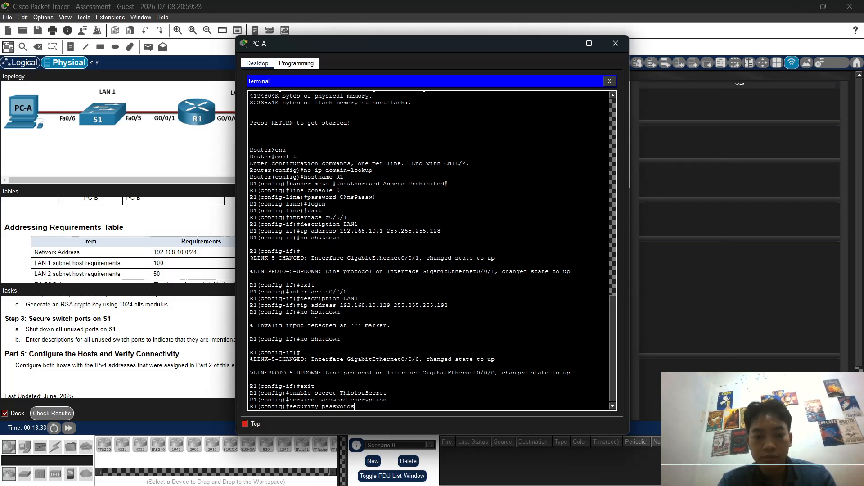
{"action": "type", "text": " min-le"}
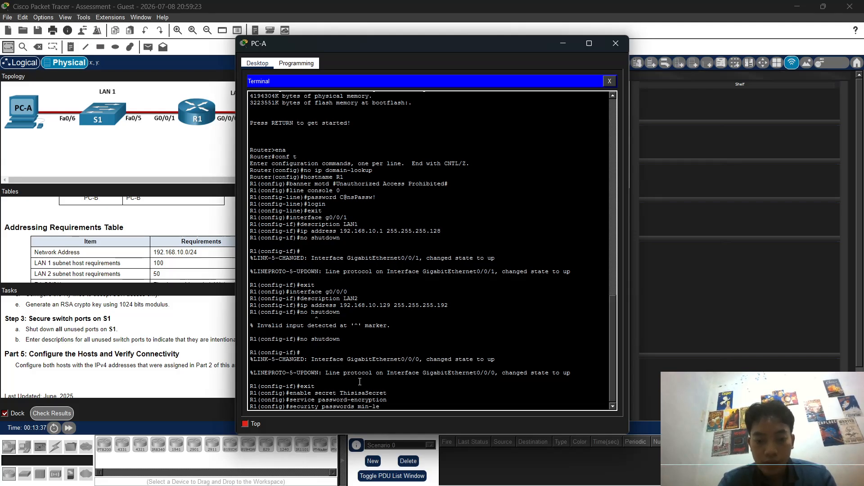
{"action": "type", "text": "nggth"}
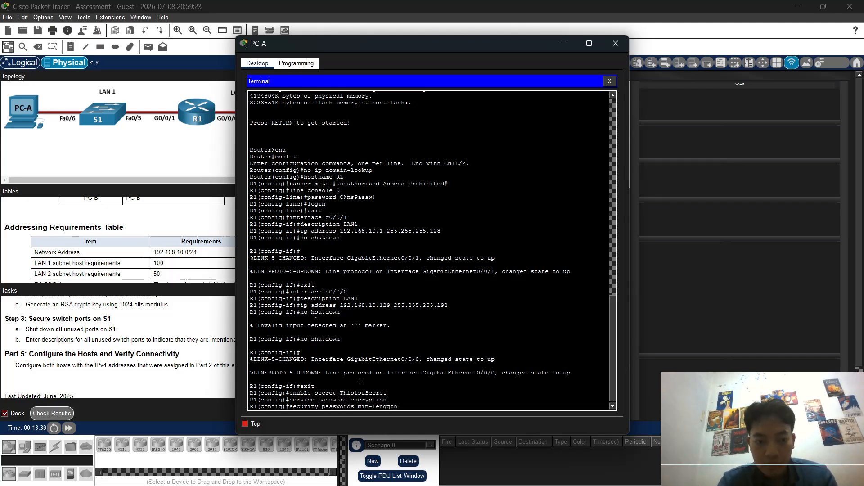
{"action": "type", "text": " 10"}
{"action": "key", "text": "Return"}
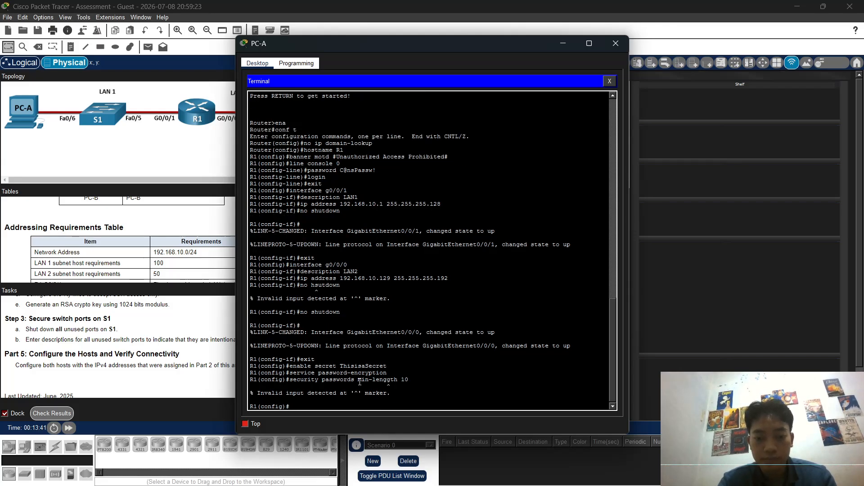
{"action": "key", "text": "Up"}
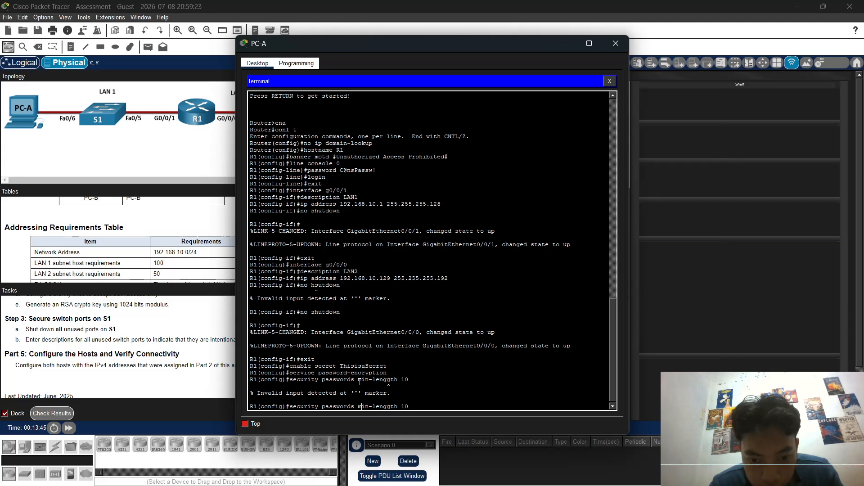
{"action": "key", "text": "Right"}
{"action": "key", "text": "Right"}
{"action": "key", "text": "BackSpace"}
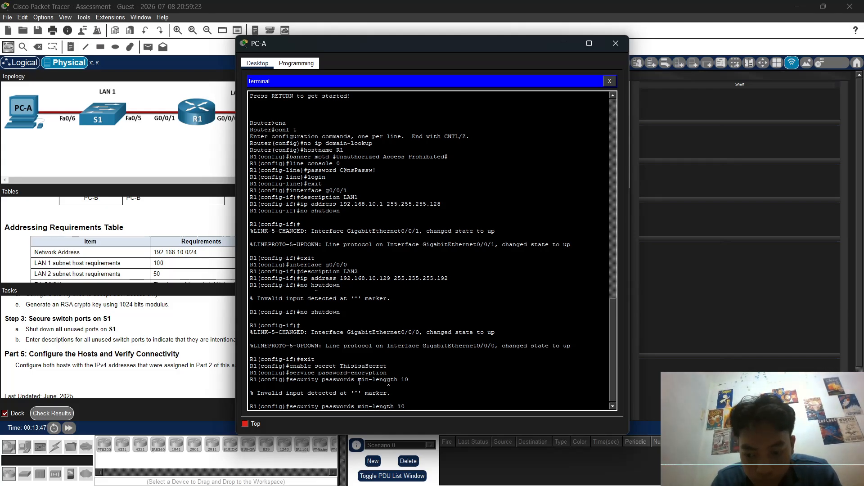
{"action": "key", "text": "Return"}
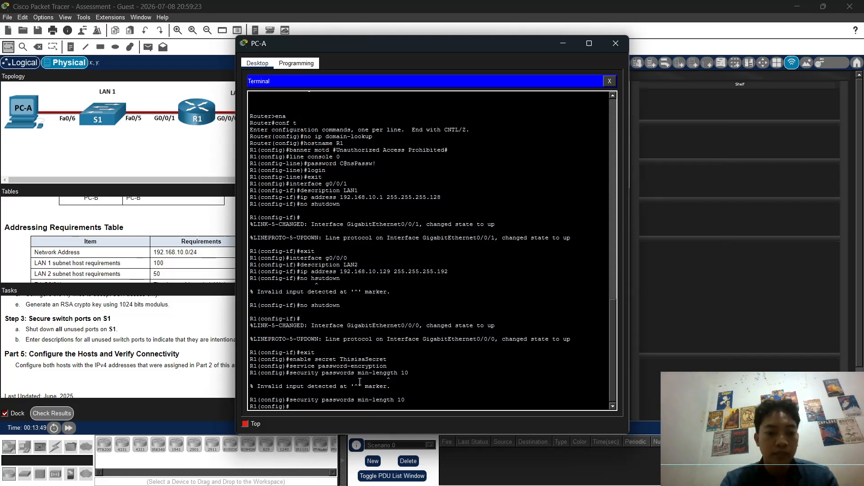
Step: Set R1's domain name to netsec.com and create a local admin user with a secret password
{"action": "type", "text": "ip"}
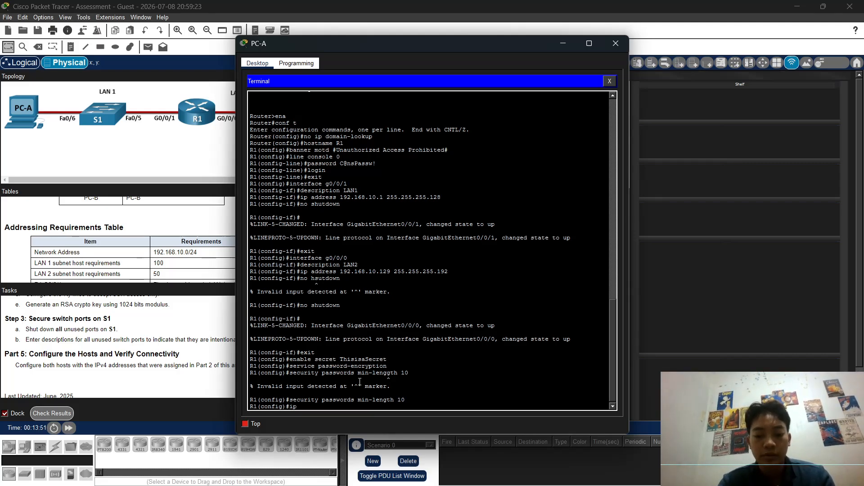
{"action": "type", "text": " domiain"}
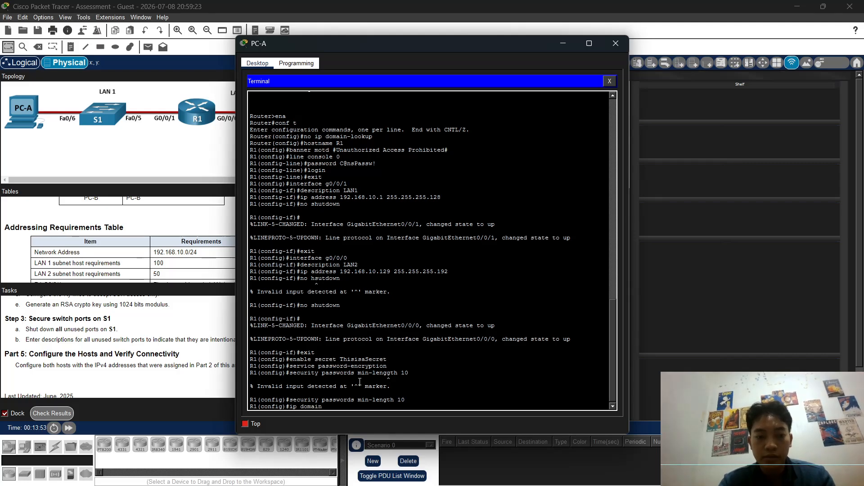
{"action": "type", "text": "-name"}
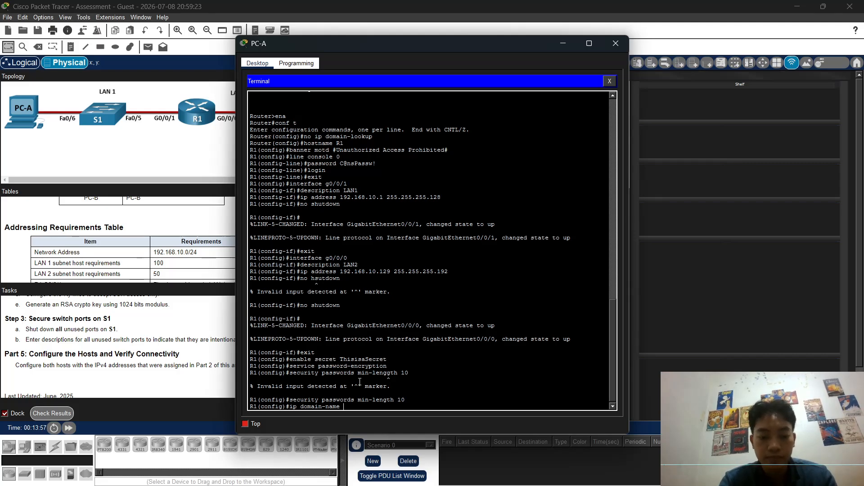
{"action": "type", "text": " netsec"}
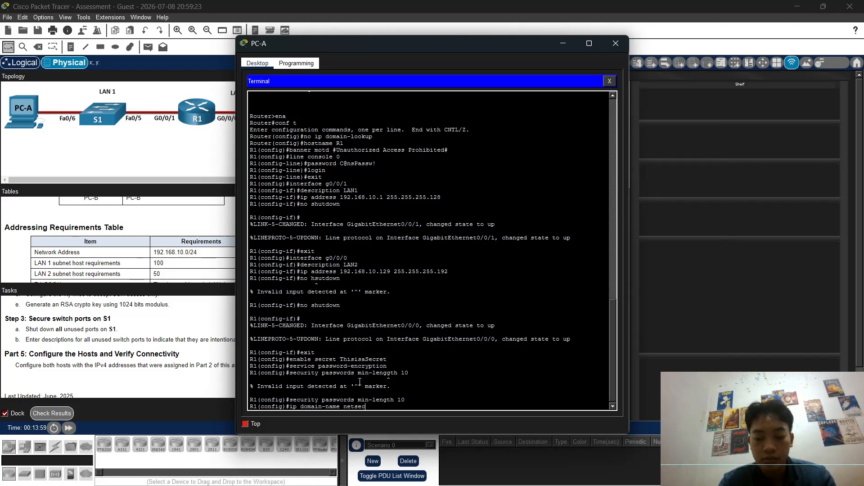
{"action": "type", "text": ".com"}
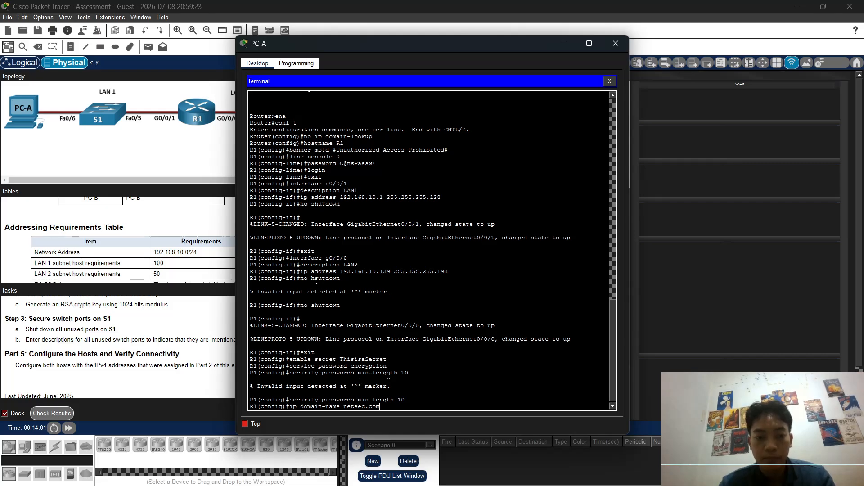
{"action": "key", "text": "Return"}
{"action": "type", "text": "user"}
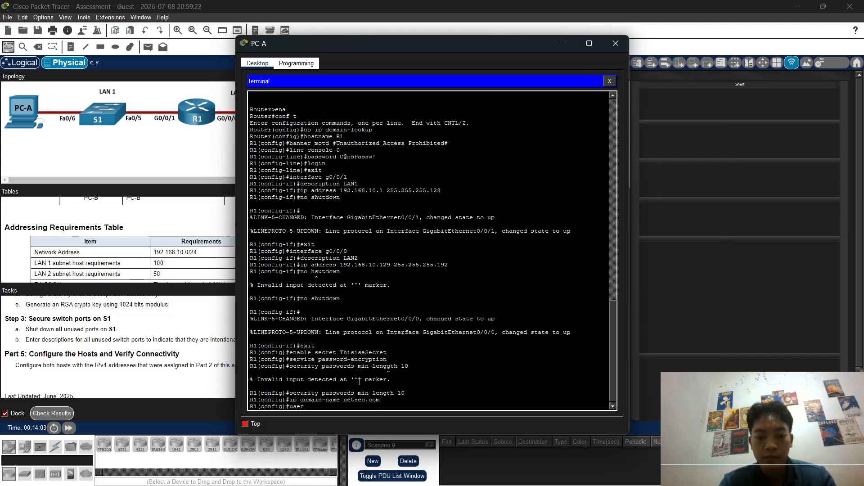
{"action": "type", "text": "name netadmin"}
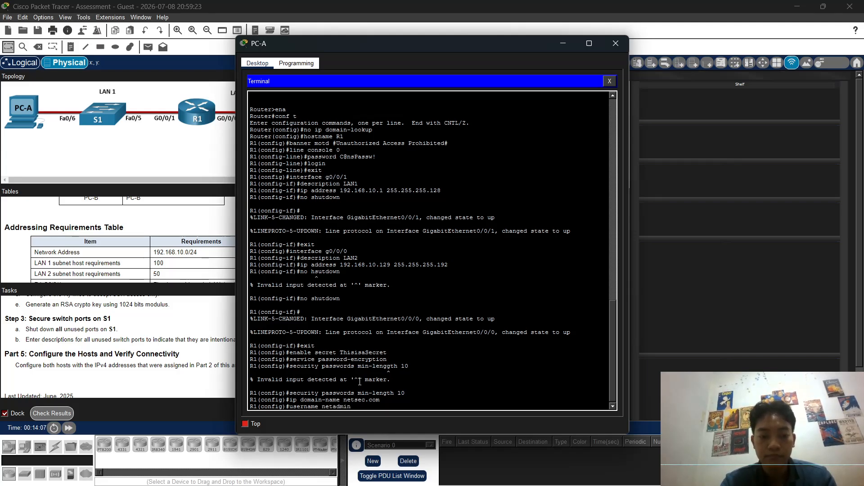
{"action": "type", "text": " secret"}
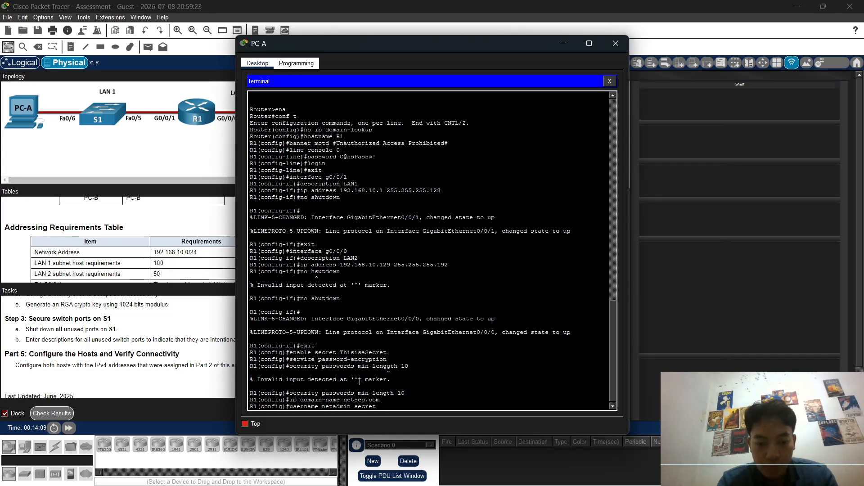
{"action": "type", "text": " C"}
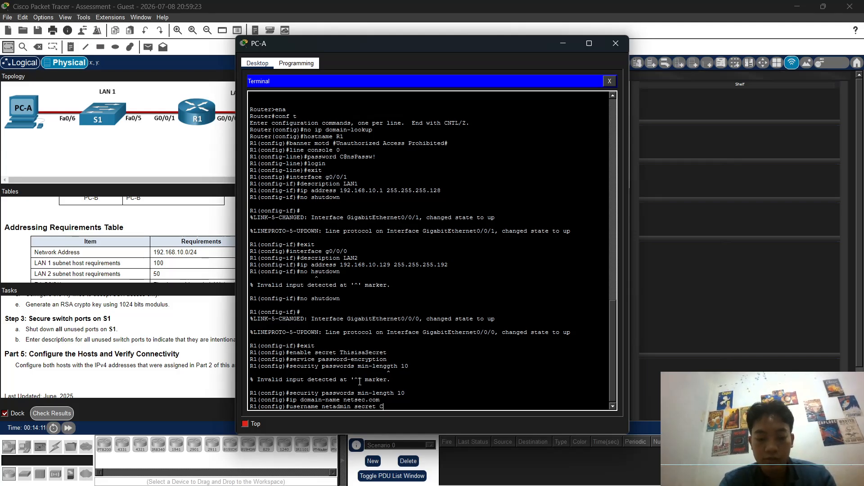
{"action": "type", "text": "i#co"}
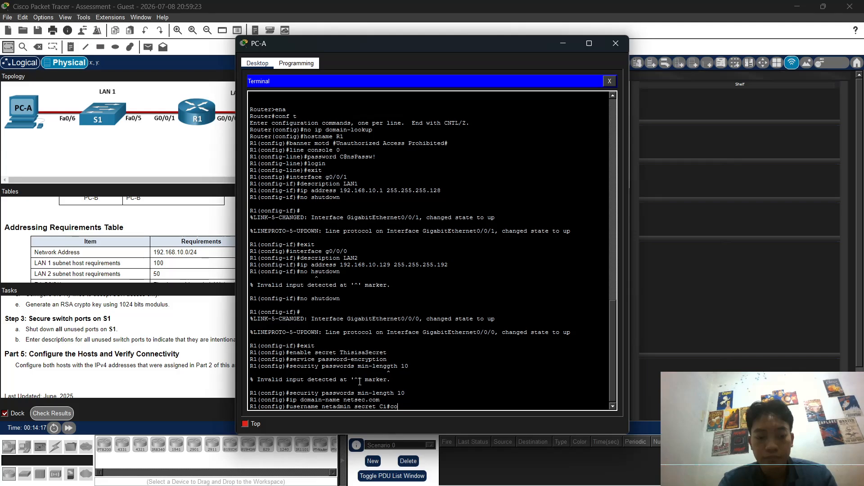
{"action": "type", "text": "12345"}
{"action": "key", "text": "Return"}
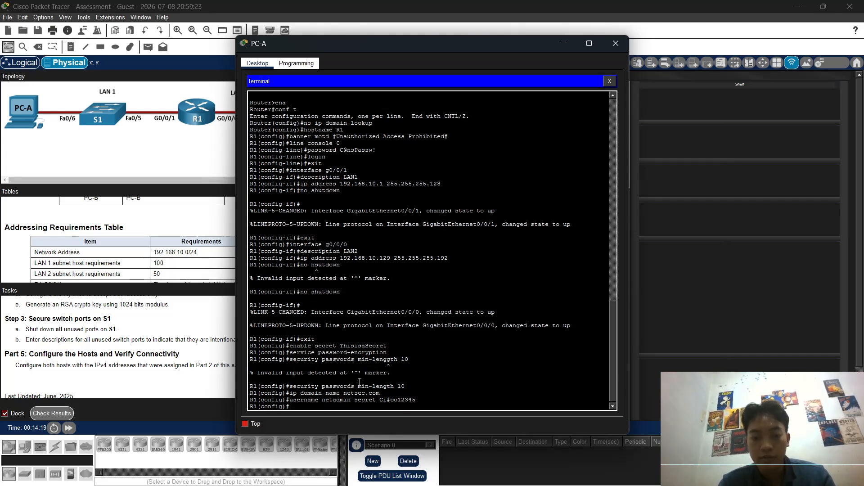
Step: Start RSA key generation with crypto key generate rsa and begin entering the modulus size
{"action": "type", "text": "c"}
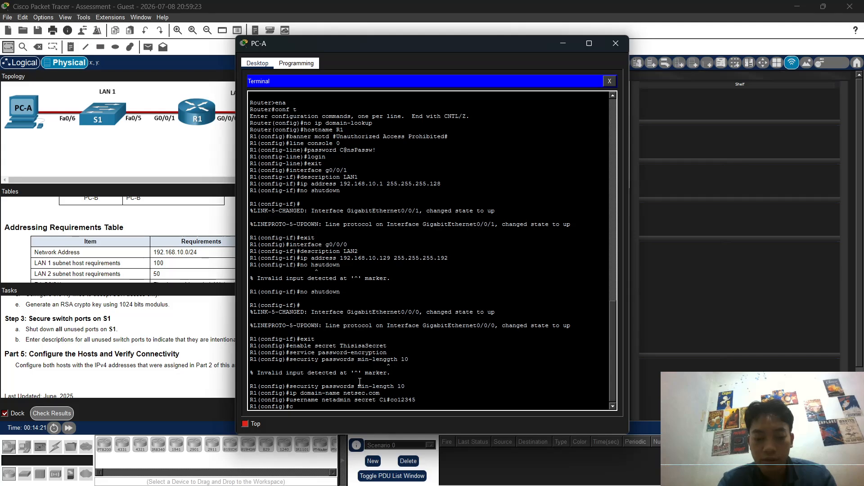
{"action": "type", "text": "ry"}
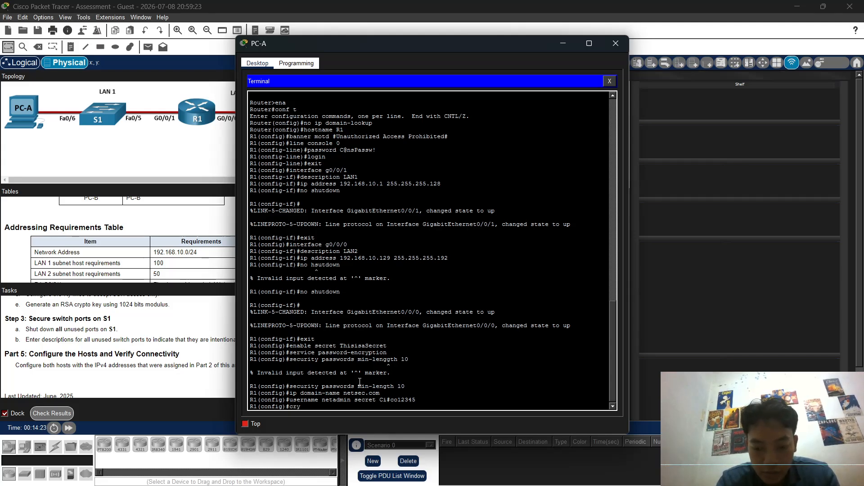
{"action": "type", "text": "pto key"}
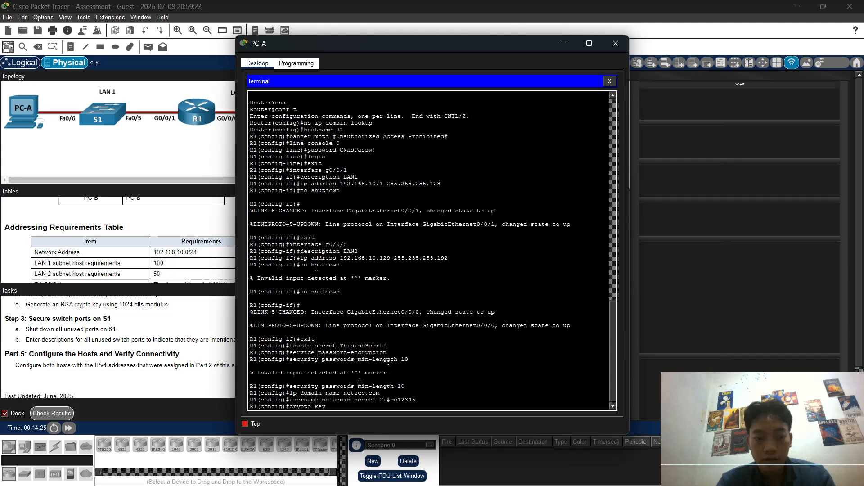
{"action": "type", "text": " generate"}
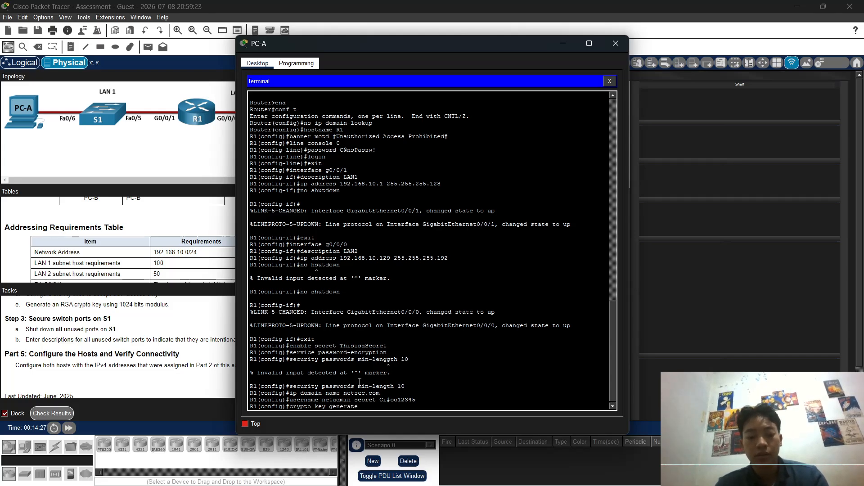
{"action": "type", "text": " rsa"}
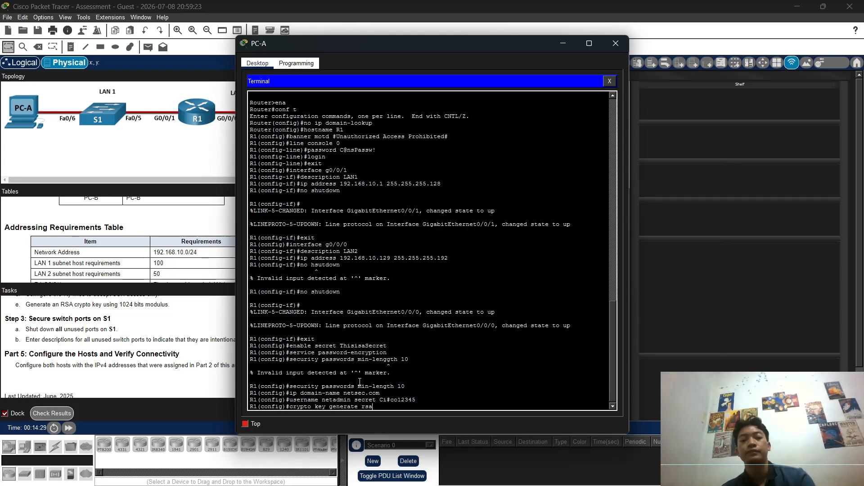
{"action": "key", "text": "Return"}
{"action": "type", "text": "1024"}
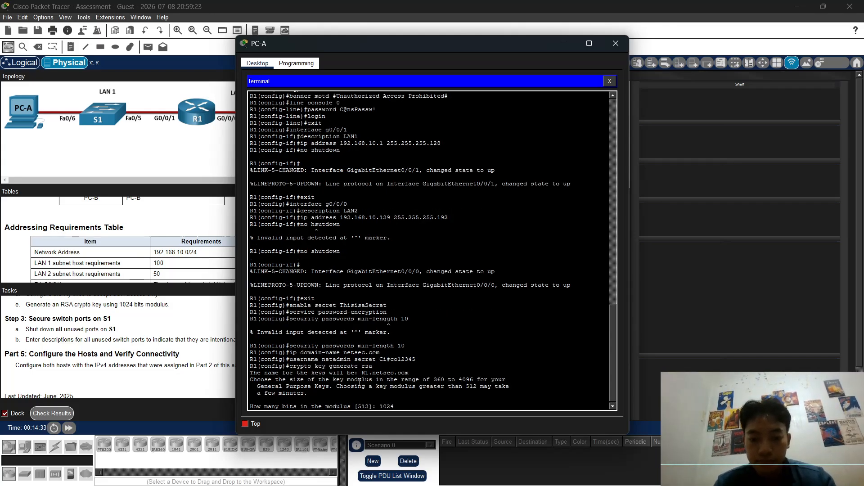
Step: Confirm the 1024-bit modulus, then set VTY lines 0 4 to local login and SSH-only transport
{"action": "key", "text": "Return"}
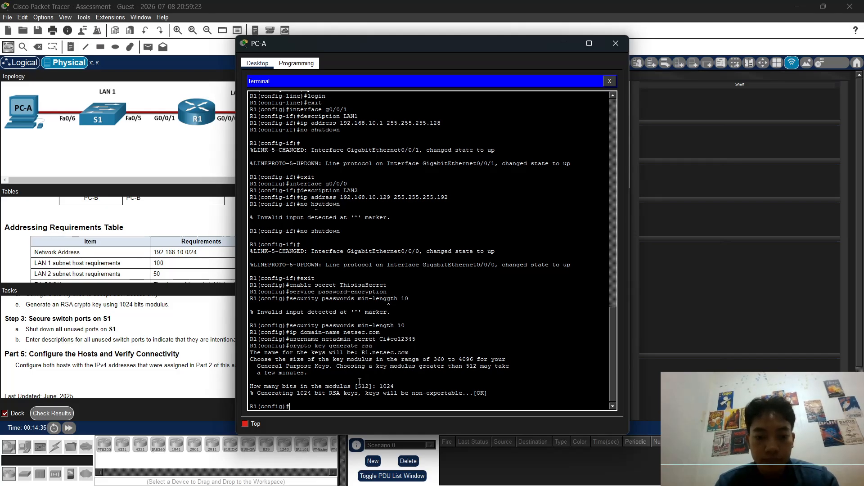
{"action": "type", "text": "line"}
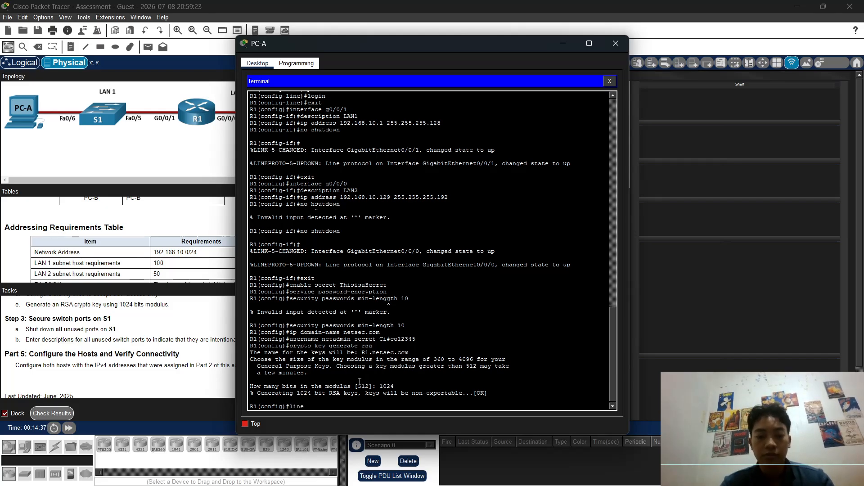
{"action": "type", "text": " vt"}
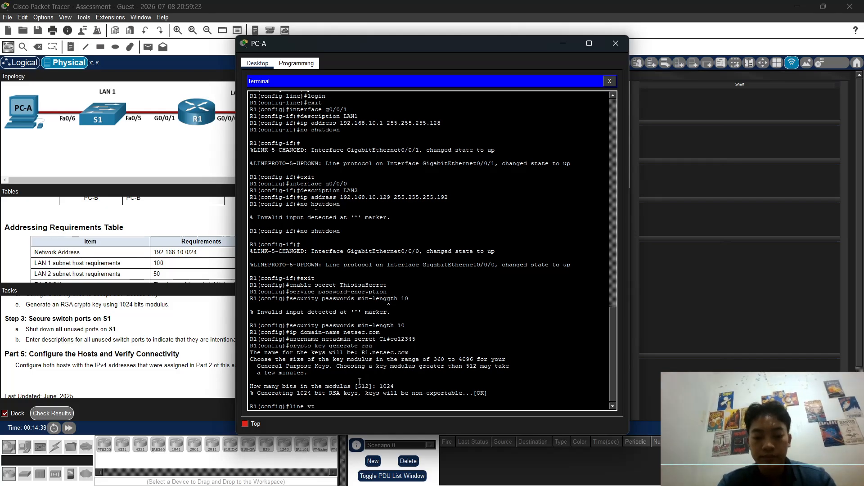
{"action": "type", "text": "y 0 4"}
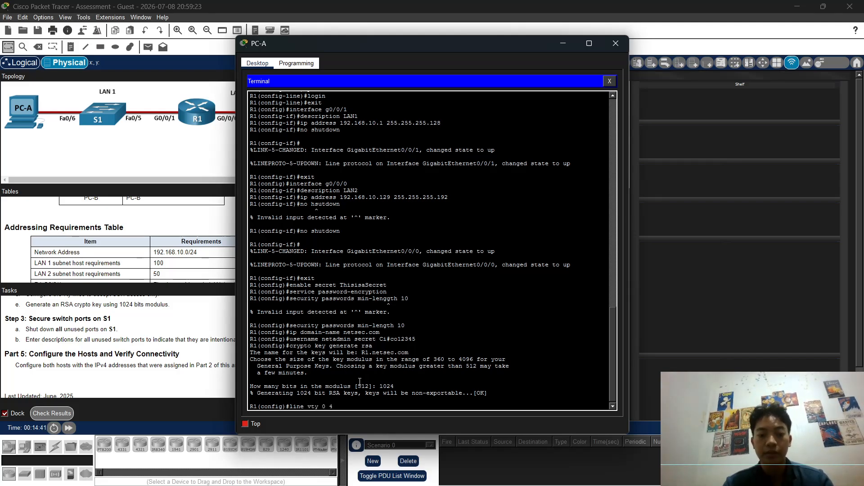
{"action": "key", "text": "Return"}
{"action": "type", "text": "login"}
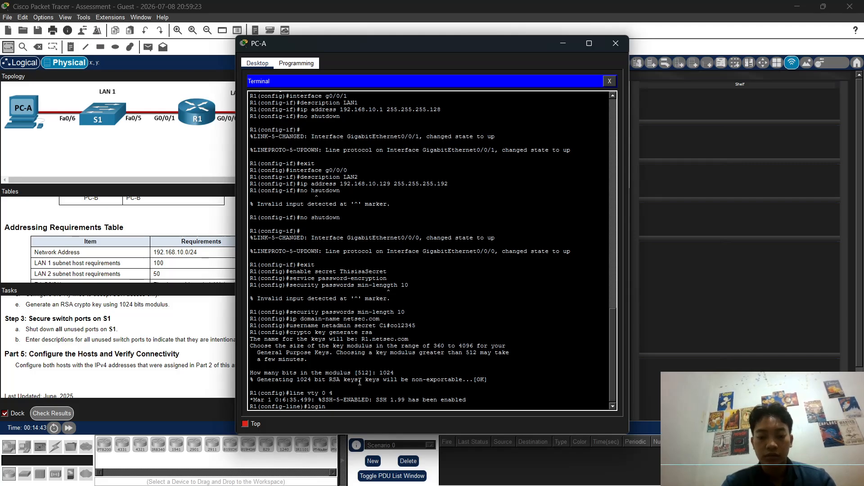
{"action": "type", "text": " local"}
{"action": "key", "text": "Return"}
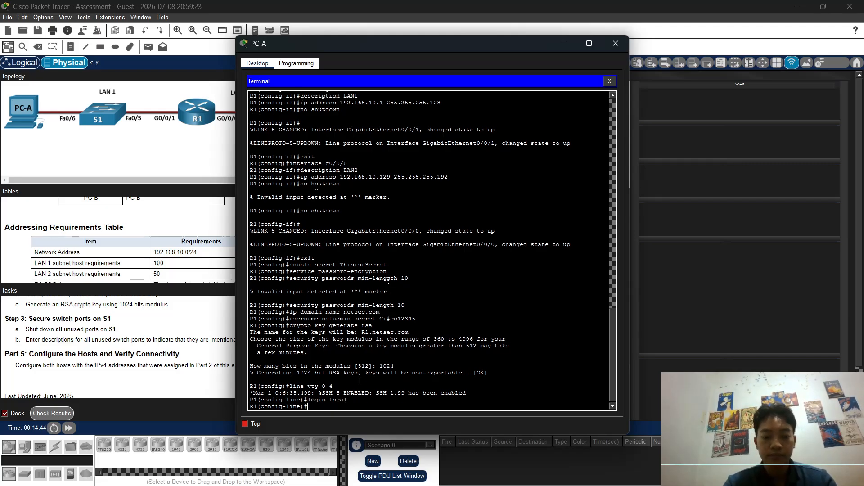
{"action": "type", "text": "transpo"}
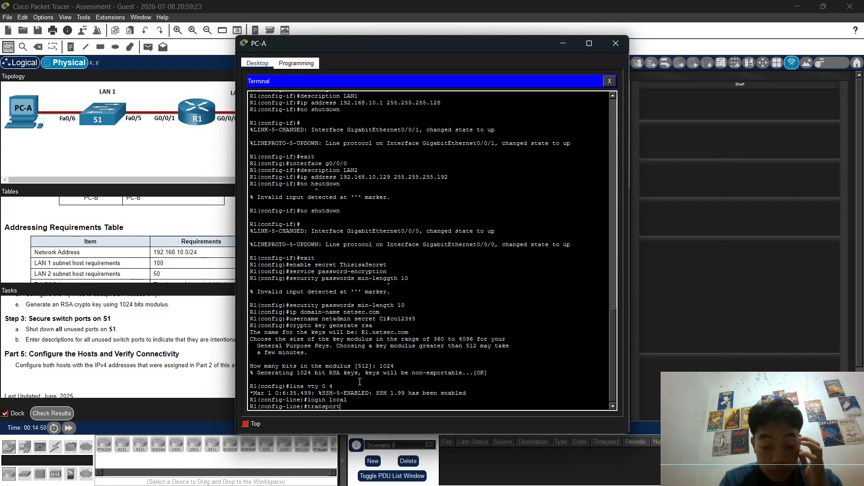
{"action": "type", "text": "rt"}
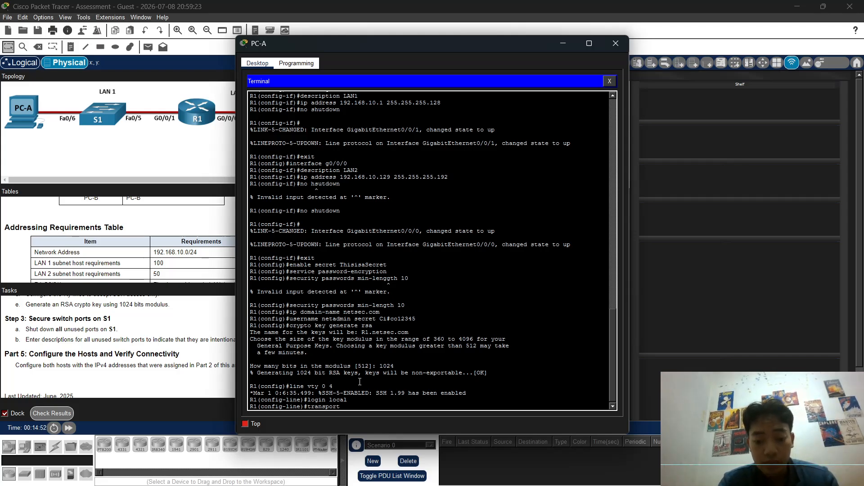
{"action": "type", "text": " input ssh"}
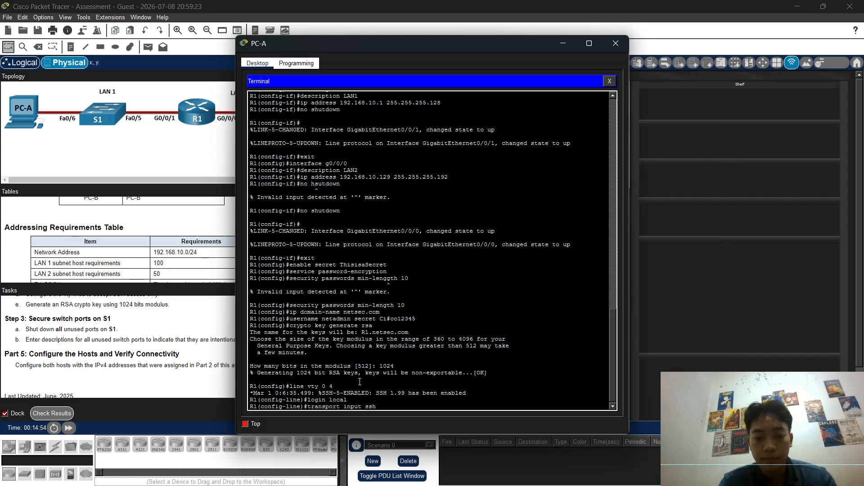
{"action": "key", "text": "Return"}
Step: Return to privileged mode and save the running configuration to startup with copy run start
{"action": "type", "text": "e"}
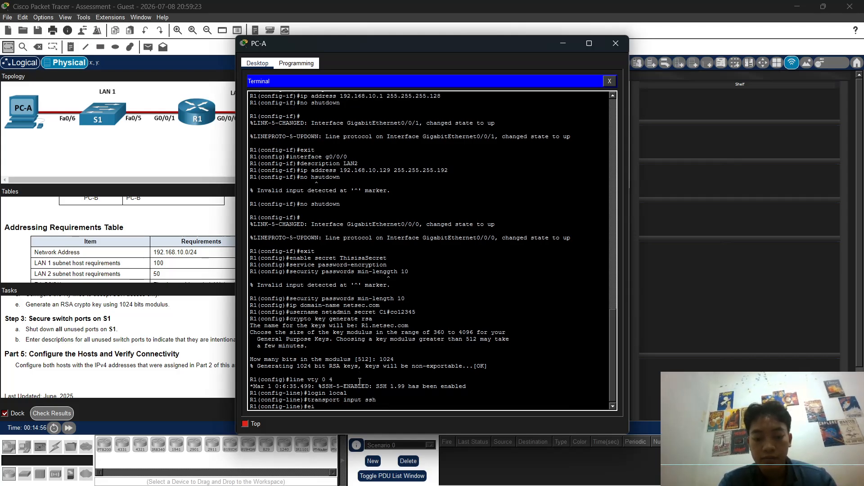
{"action": "type", "text": "xit"}
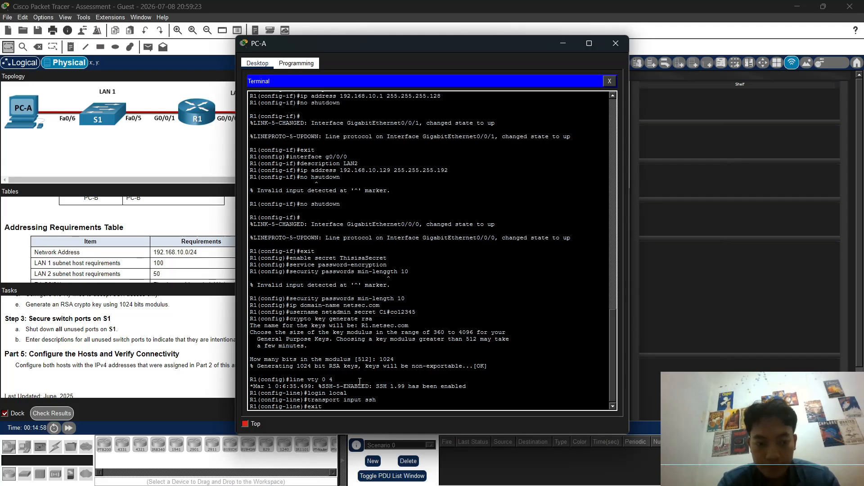
{"action": "key", "text": "Return"}
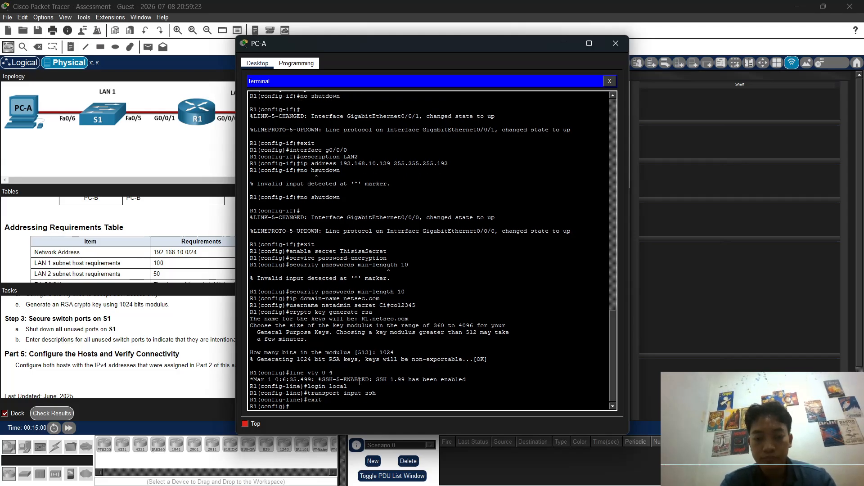
{"action": "type", "text": "end"}
{"action": "key", "text": "Return"}
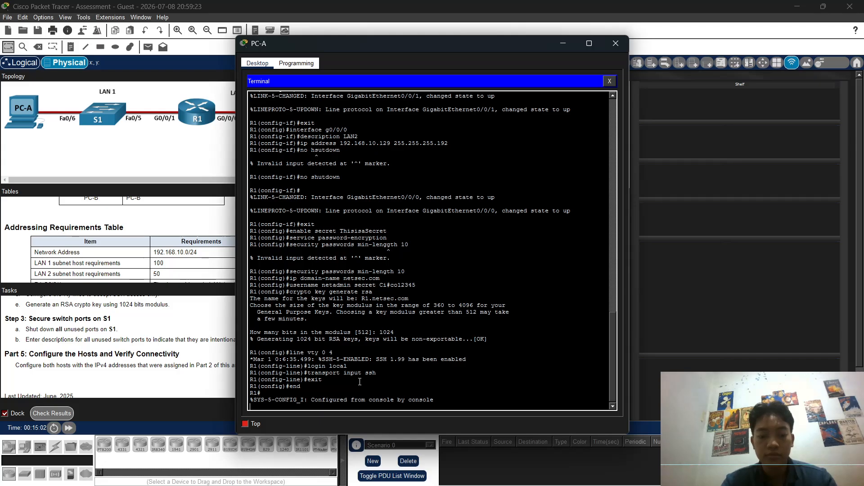
{"action": "type", "text": "copy run star"}
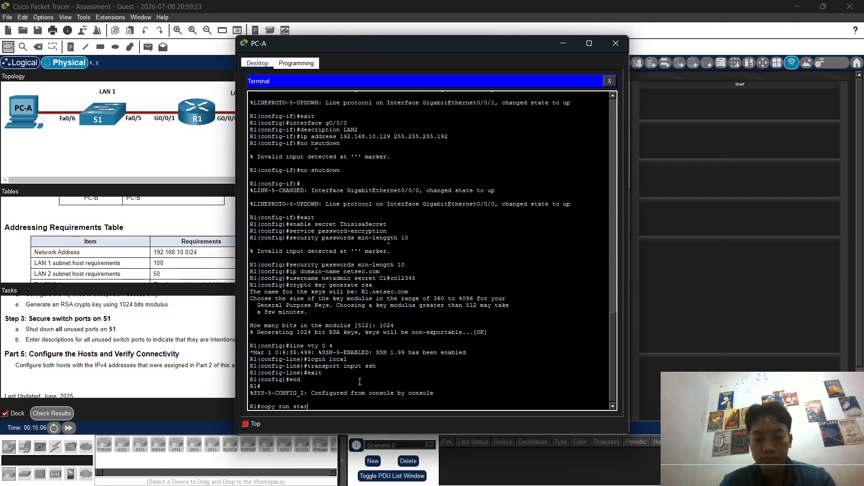
{"action": "type", "text": "t"}
{"action": "key", "text": "Return"}
{"action": "key", "text": "Return"}
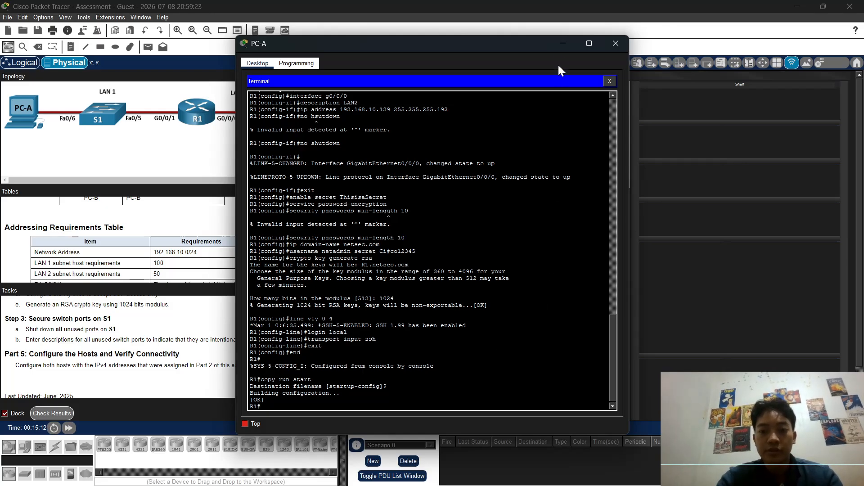
Step: Move PC-A's console cable from R1 to the Console port on switch S1's rear panel
{"action": "left_click", "coordinate": [562, 44]}
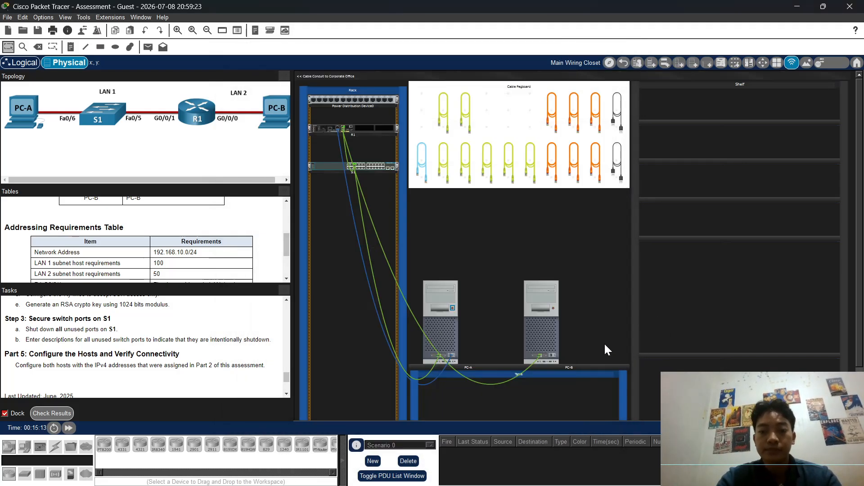
{"action": "left_click", "coordinate": [542, 328]}
{"action": "left_click", "coordinate": [564, 44]}
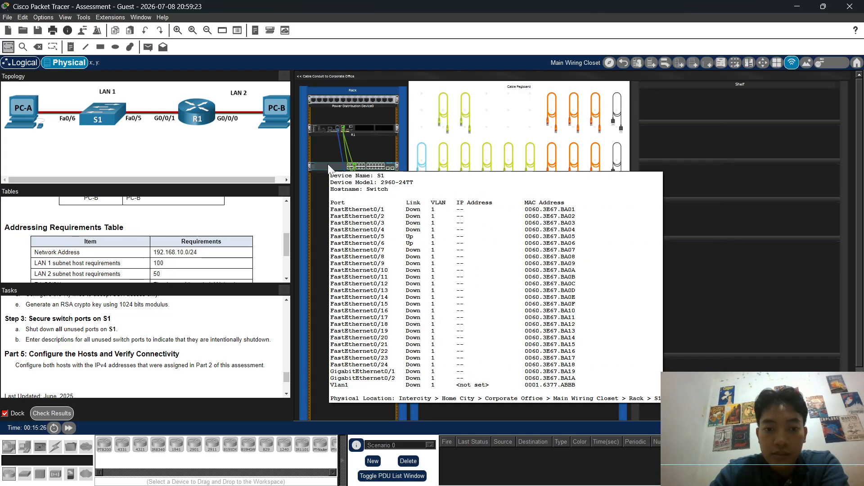
{"action": "right_click", "coordinate": [328, 164]}
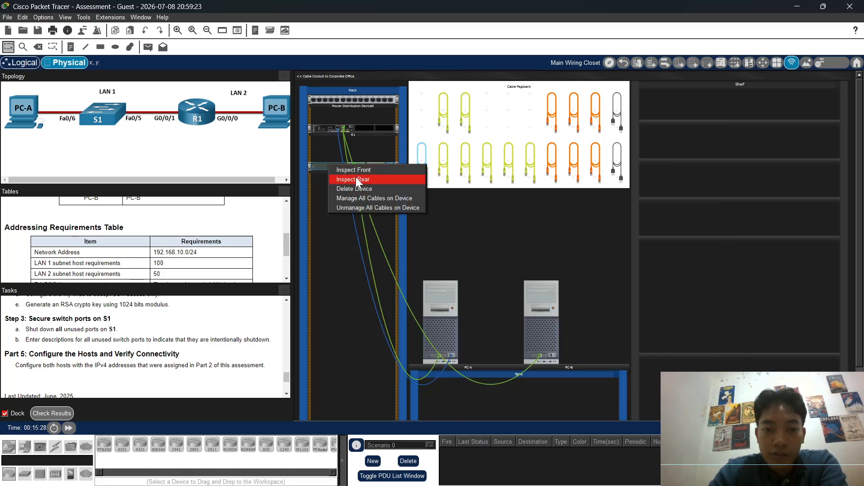
{"action": "left_click", "coordinate": [356, 178]}
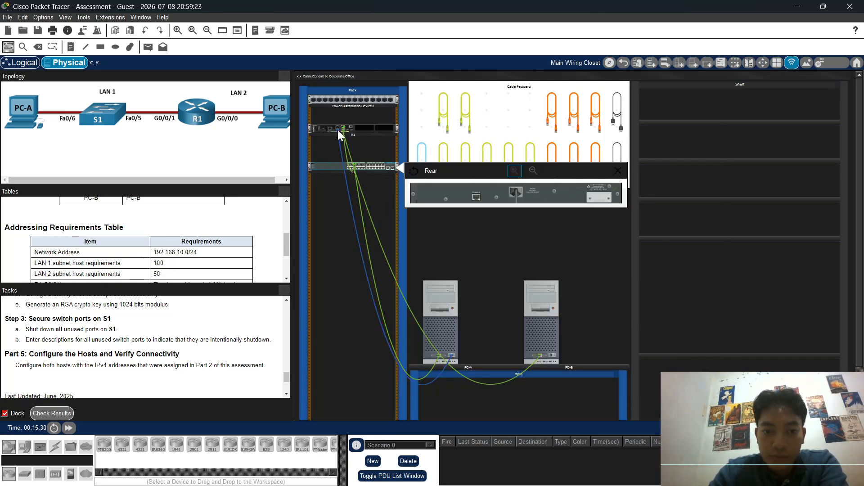
{"action": "left_click_drag", "start_coordinate": [338, 129], "coordinate": [333, 139]}
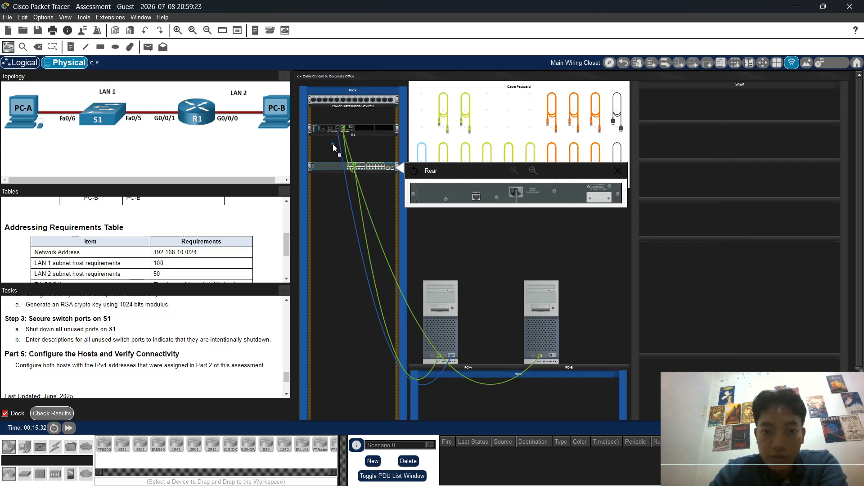
{"action": "left_click_drag", "start_coordinate": [334, 190], "coordinate": [476, 200]}
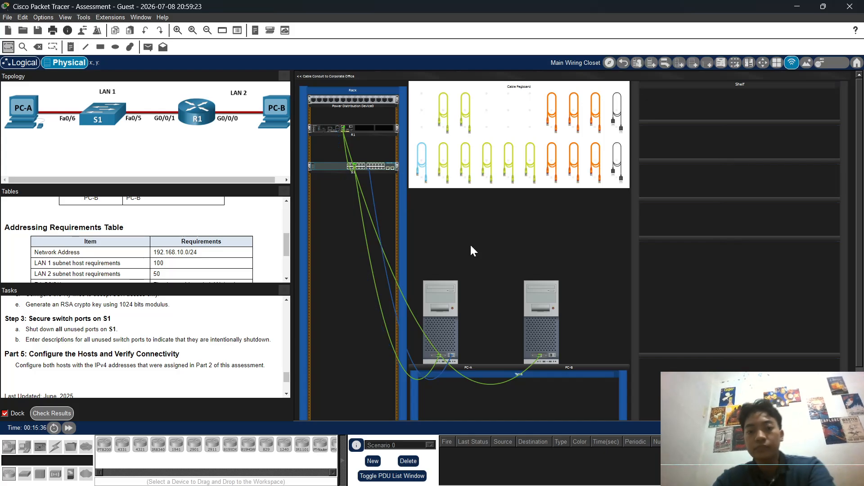
Step: Reconnect PC-A's terminal to the switch and enter global configuration mode
{"action": "left_click", "coordinate": [452, 335]}
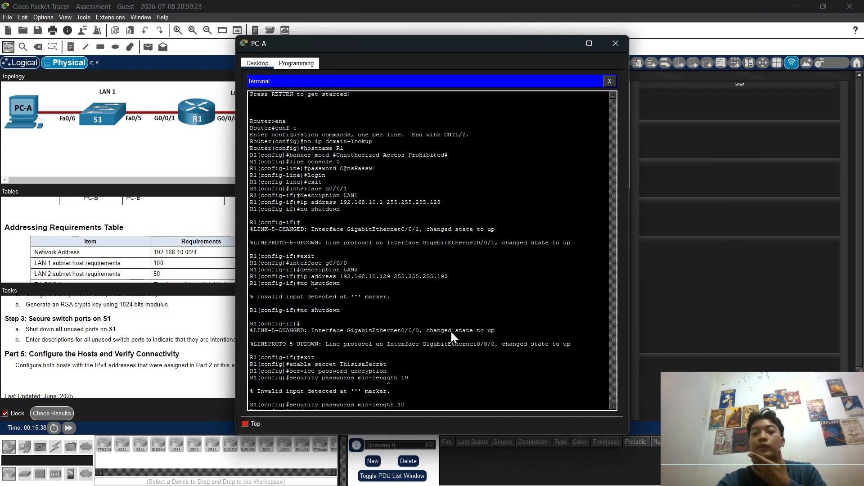
{"action": "left_click", "coordinate": [610, 82]}
{"action": "left_click", "coordinate": [439, 93]}
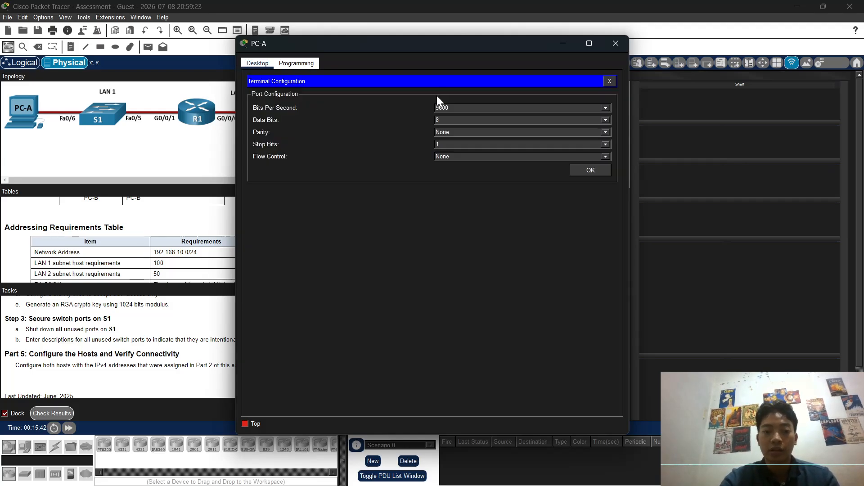
{"action": "left_click", "coordinate": [590, 171]}
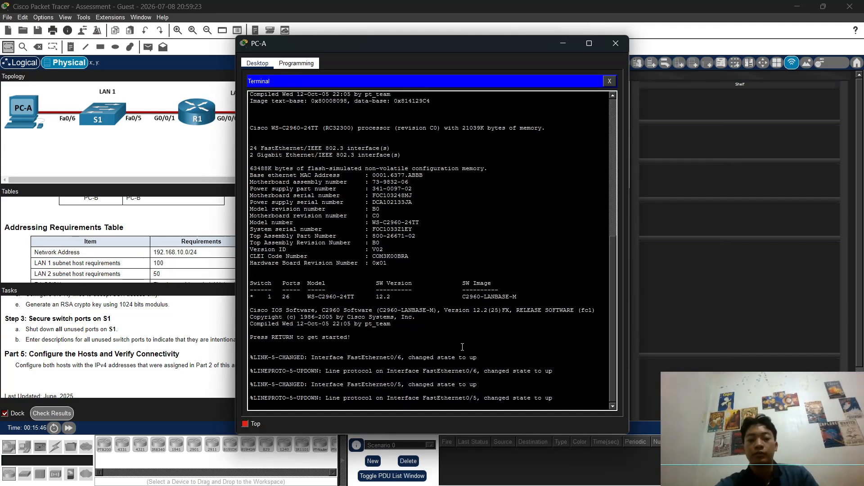
{"action": "key", "text": "Return"}
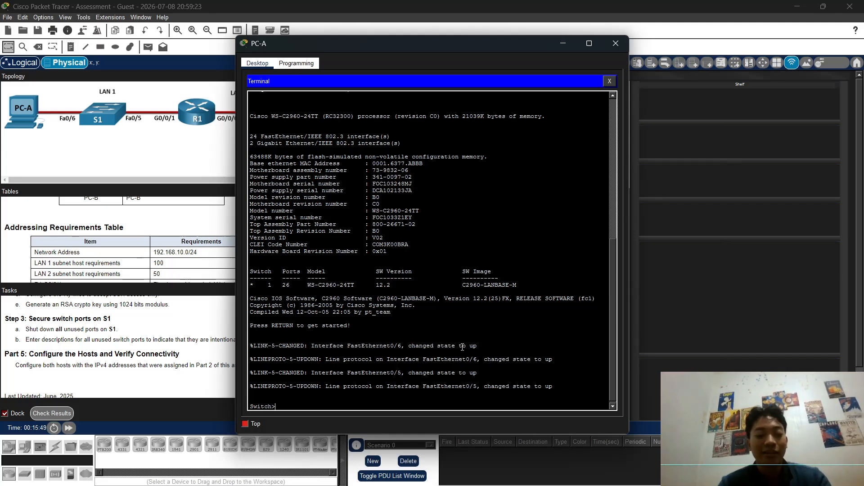
{"action": "type", "text": "ena"}
{"action": "type", "text": "c"}
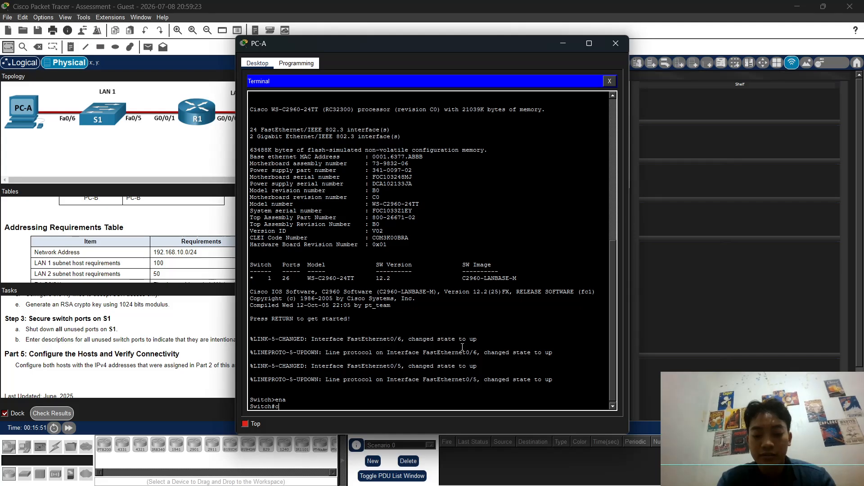
{"action": "type", "text": "onf t"}
{"action": "key", "text": "Return"}
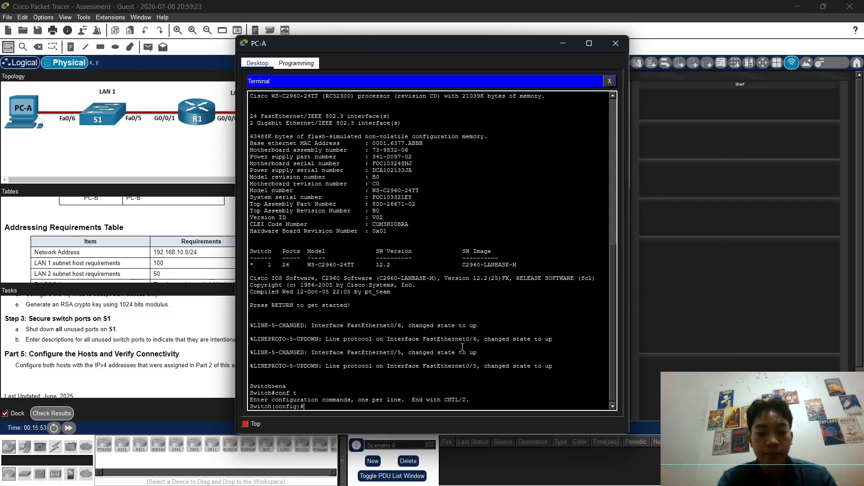
Step: Disable domain lookup, set hostname S1, and add the banner 'Unauthorized Access Prohibited'
{"action": "type", "text": "no ip"}
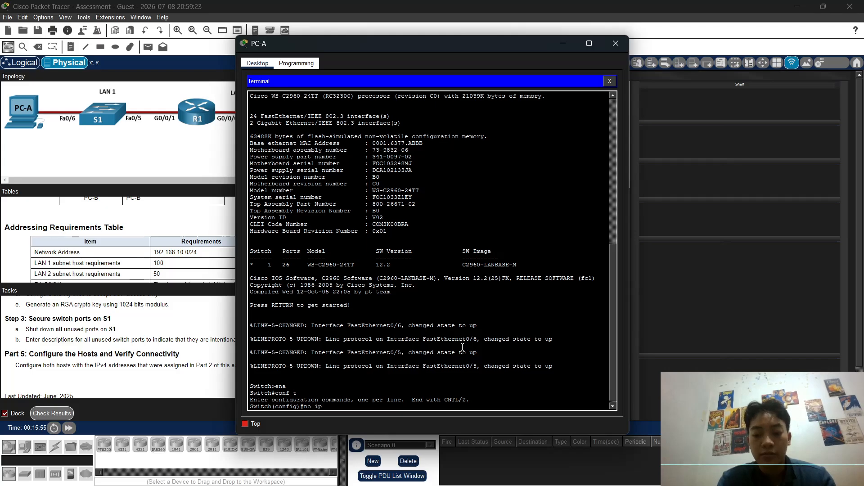
{"action": "type", "text": " domain"}
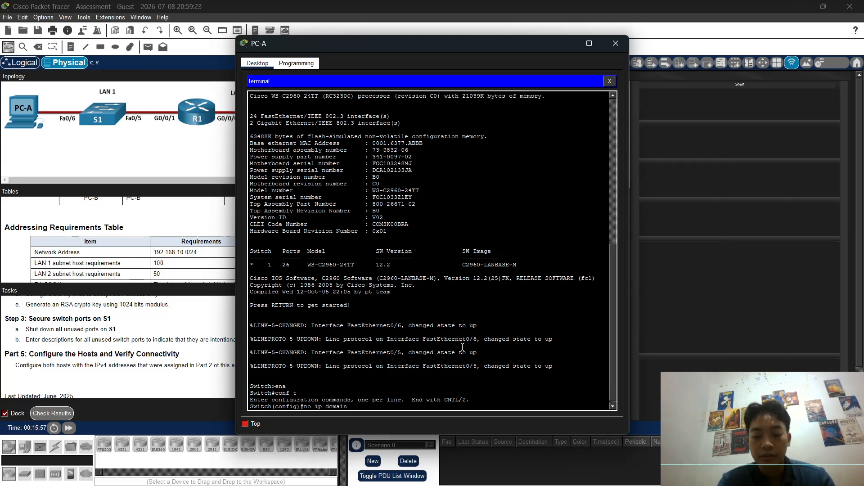
{"action": "type", "text": "-lookup"}
{"action": "key", "text": "Return"}
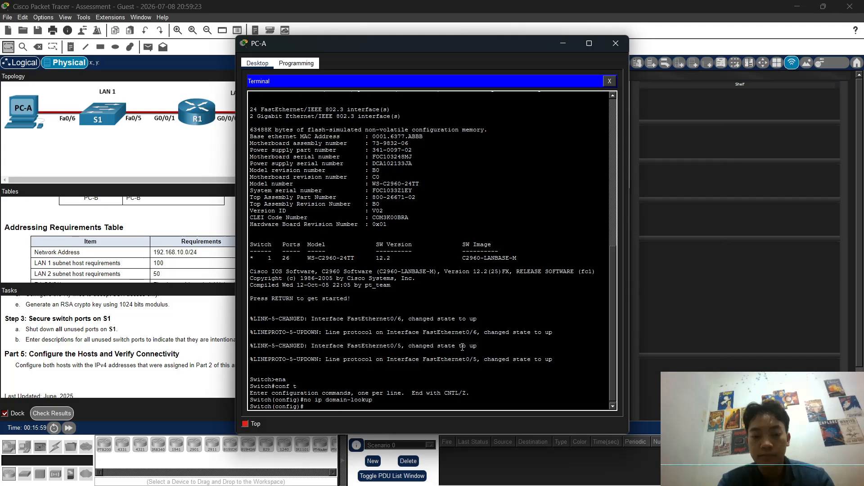
{"action": "type", "text": "hos"}
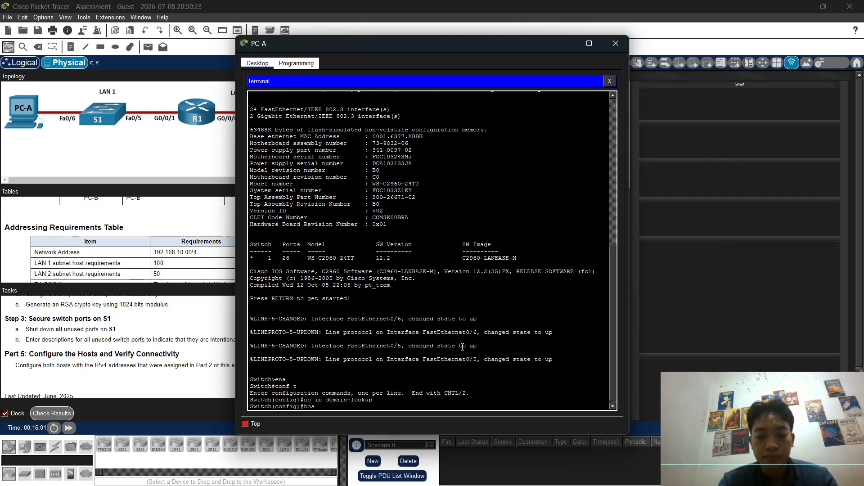
{"action": "type", "text": "tname S1"}
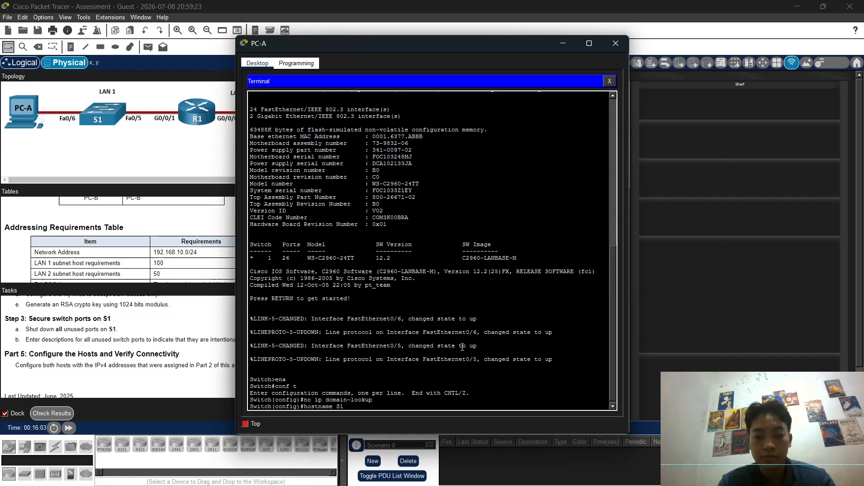
{"action": "key", "text": "Return"}
{"action": "type", "text": "ban"}
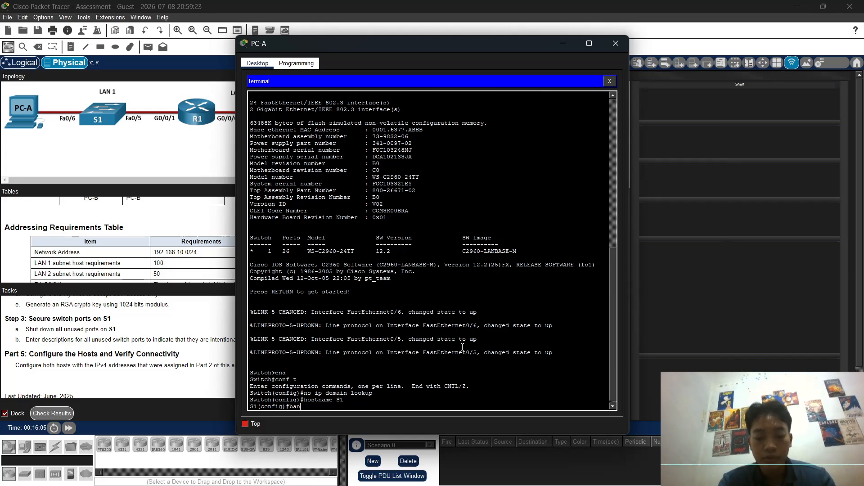
{"action": "type", "text": "ner motd #"}
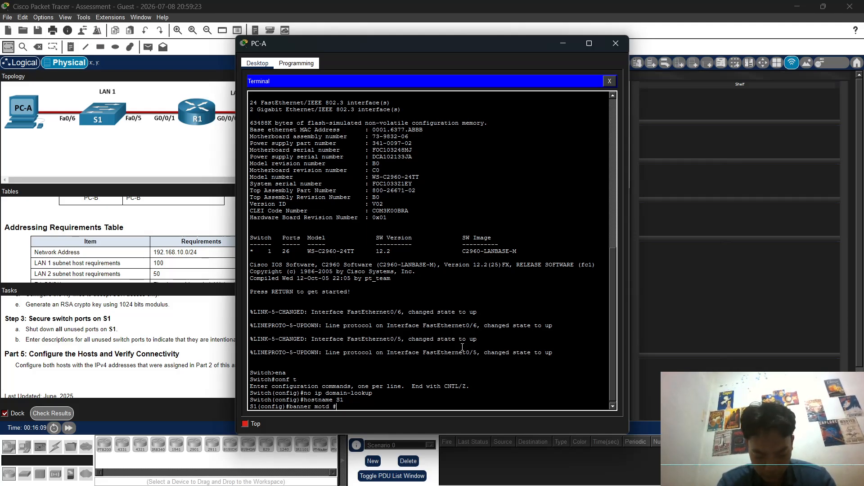
{"action": "type", "text": "Unau"}
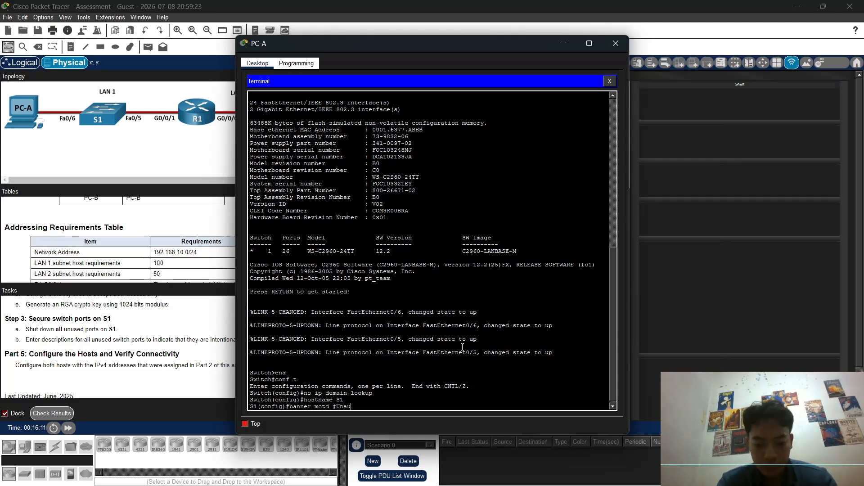
{"action": "type", "text": "thorized"}
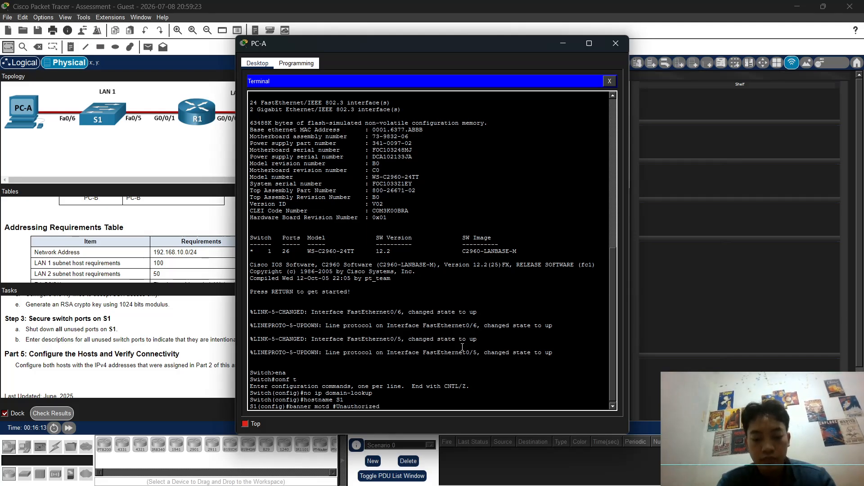
{"action": "type", "text": " Ac"}
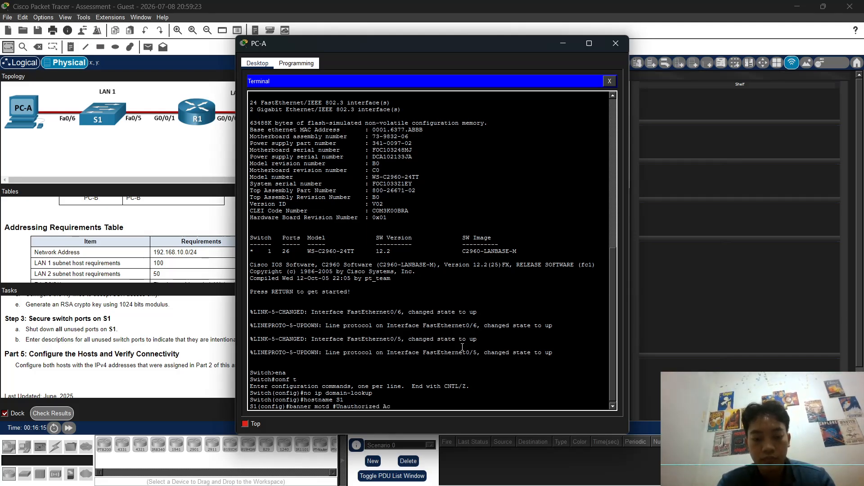
{"action": "type", "text": "cess"}
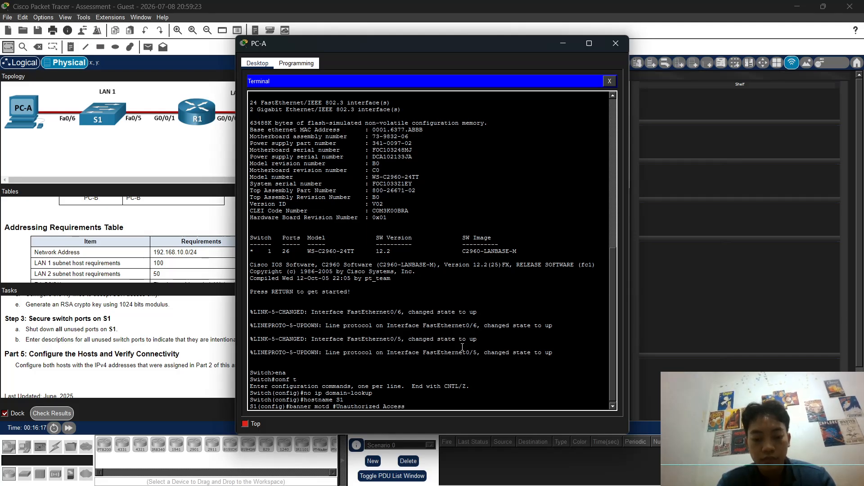
{"action": "type", "text": " Prohi"}
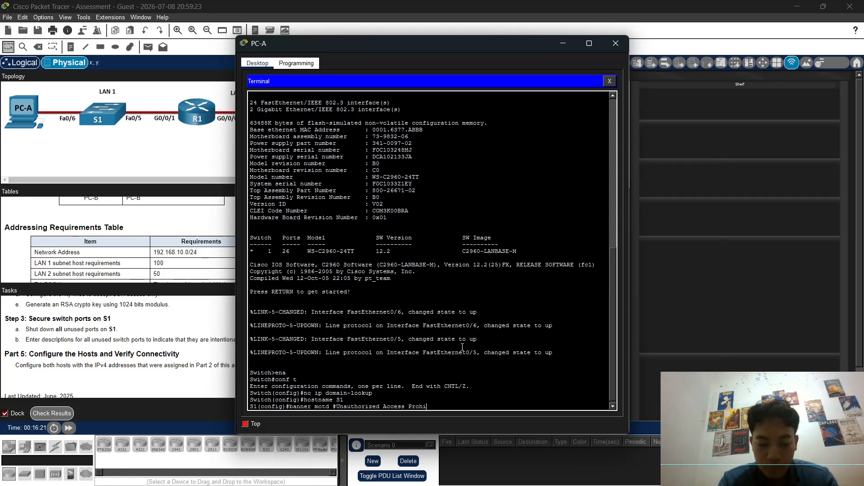
{"action": "type", "text": "bited#"}
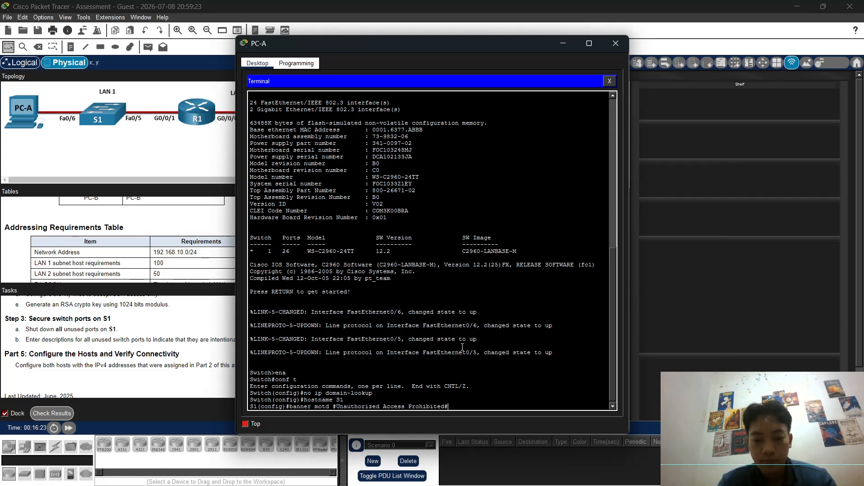
{"action": "key", "text": "Return"}
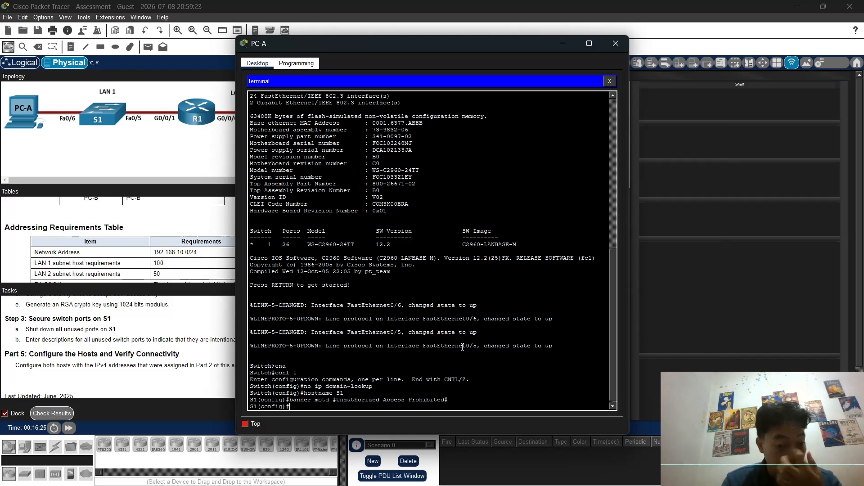
Step: Protect line console 0 with a password and require login, then exit the line
{"action": "type", "text": "line console 0"}
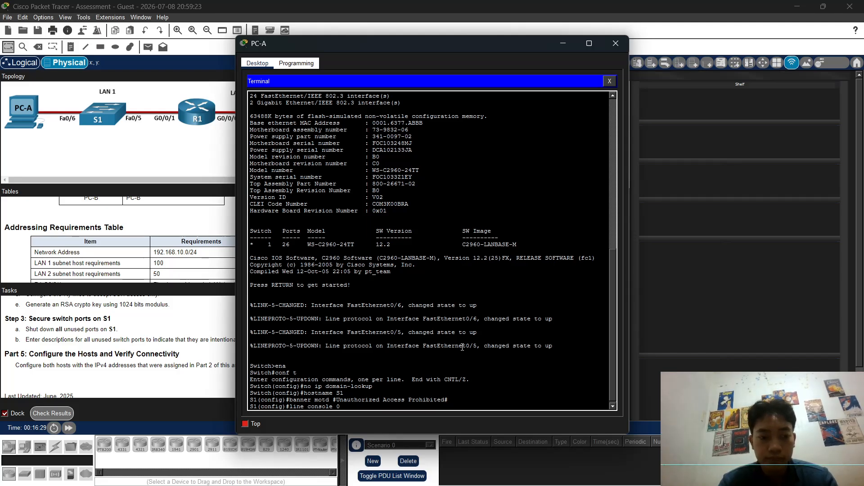
{"action": "key", "text": "Return"}
{"action": "type", "text": "passo"}
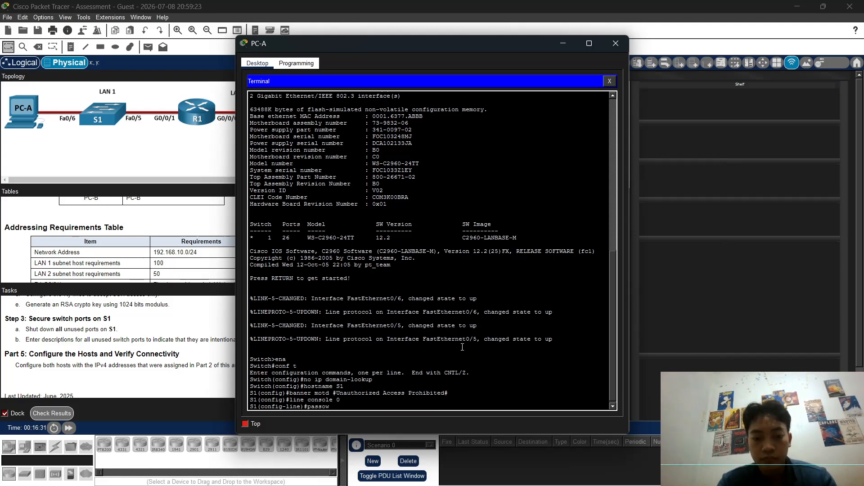
{"action": "type", "text": "w"}
{"action": "key", "text": "BackSpace"}
{"action": "key", "text": "BackSpace"}
{"action": "type", "text": "wor"}
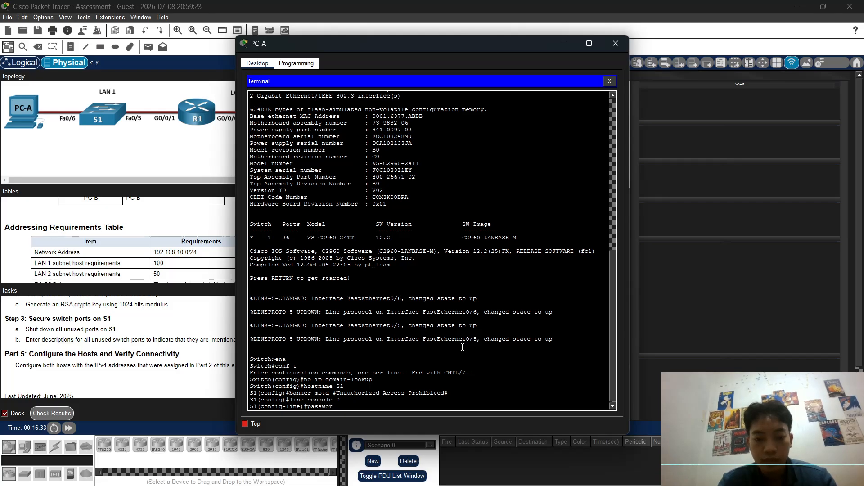
{"action": "type", "text": "d C"}
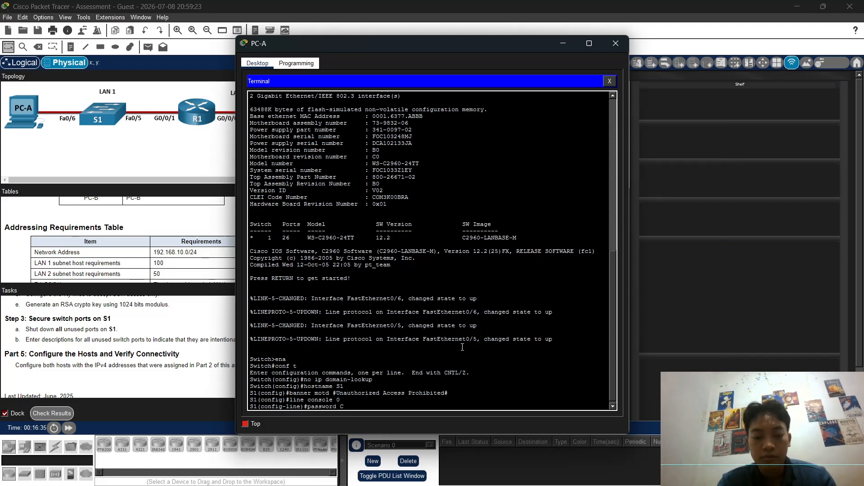
{"action": "type", "text": "@n"}
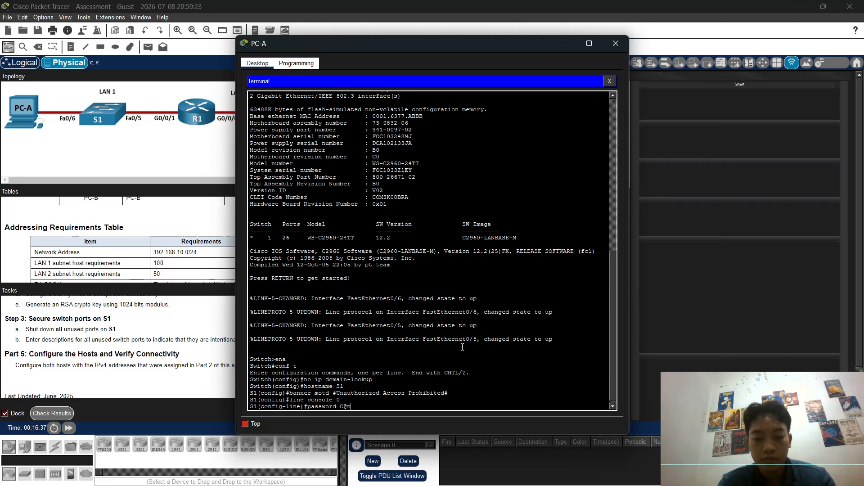
{"action": "type", "text": "ss"}
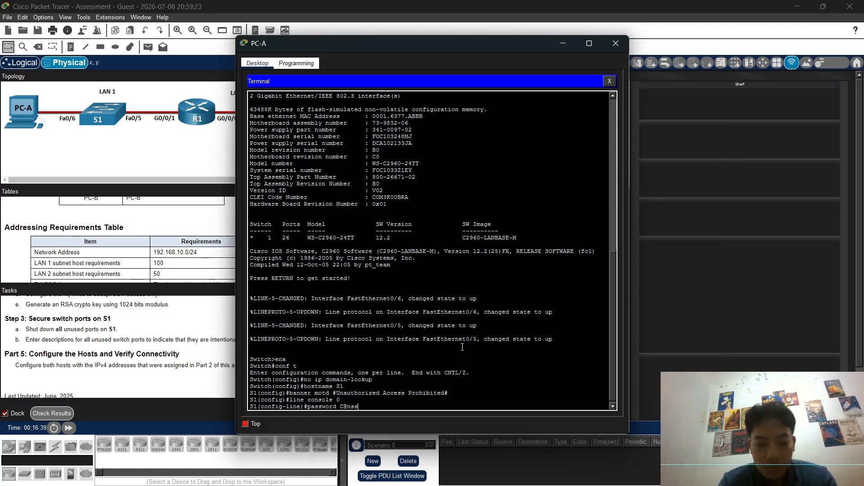
{"action": "key", "text": "BackSpace"}
{"action": "key", "text": "BackSpace"}
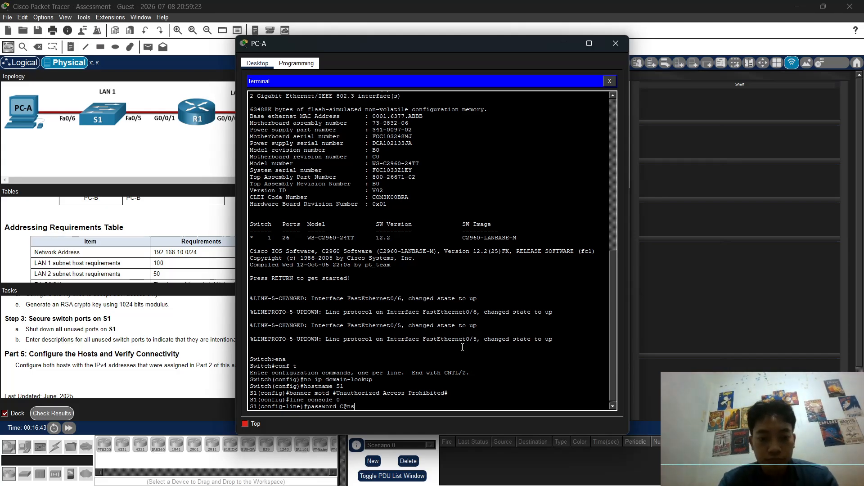
{"action": "type", "text": "sPass"}
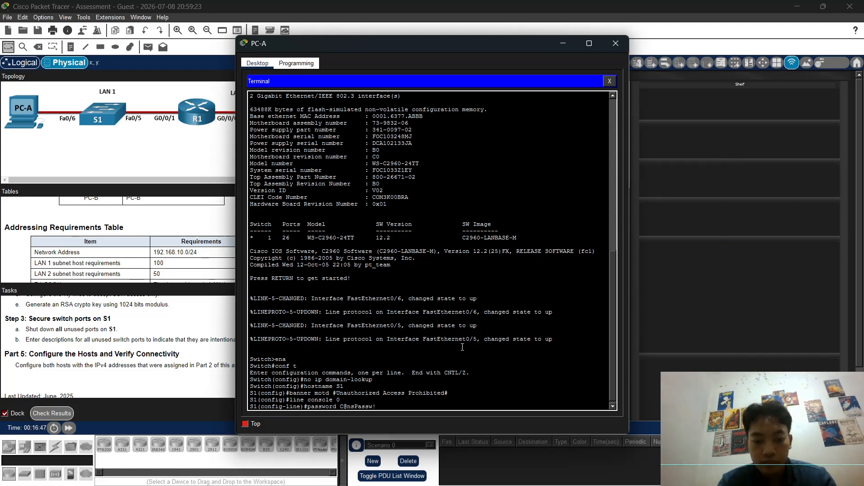
{"action": "type", "text": "w!"}
{"action": "key", "text": "Return"}
{"action": "type", "text": "login"}
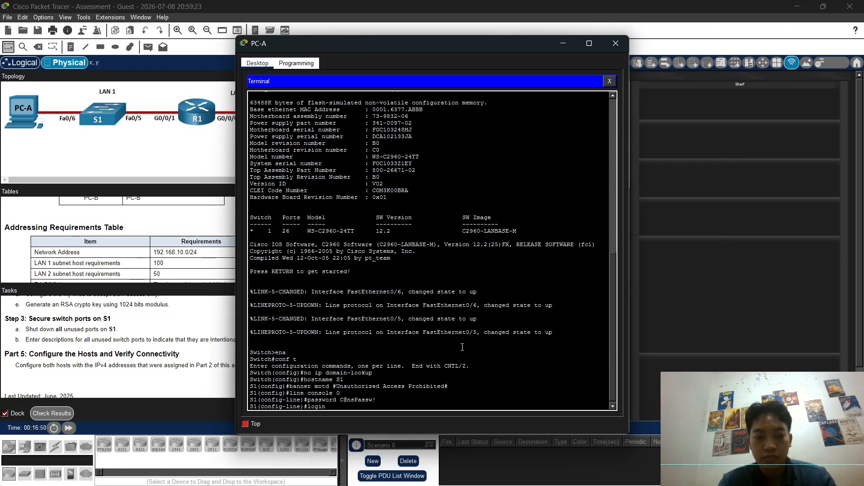
{"action": "key", "text": "Return"}
{"action": "type", "text": "exit"}
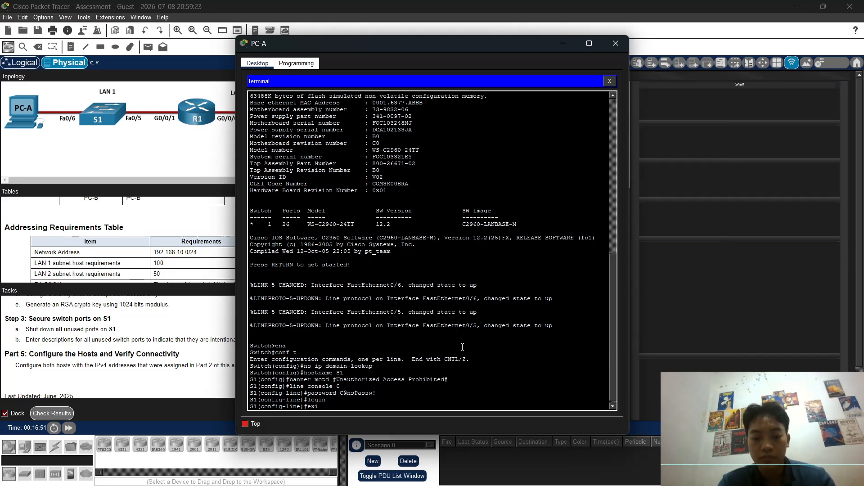
{"action": "key", "text": "Return"}
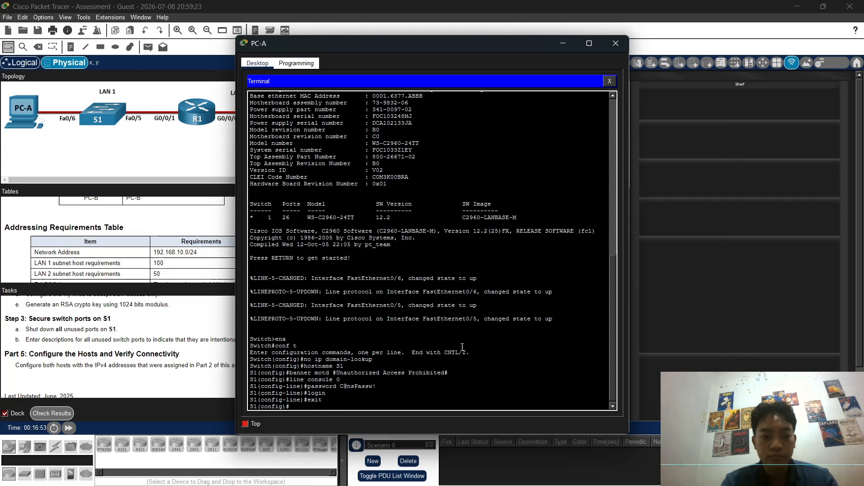
Step: Give interface Vlan1 description Management, IP 192.168.10.2 255.255.255.128, and no shutdown
{"action": "type", "text": "interface"}
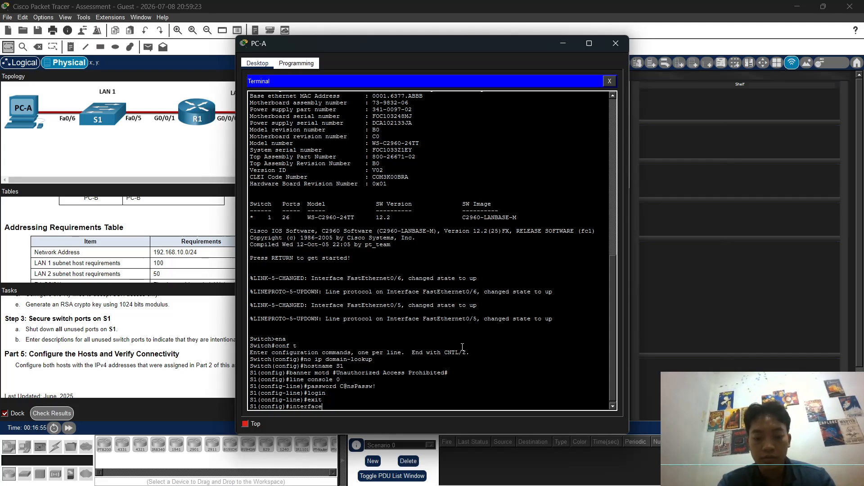
{"action": "type", "text": " vlan"}
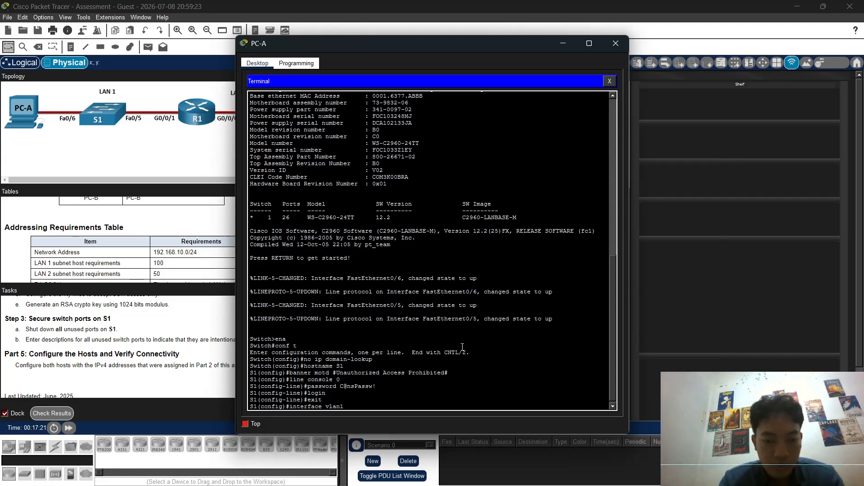
{"action": "key", "text": "Return"}
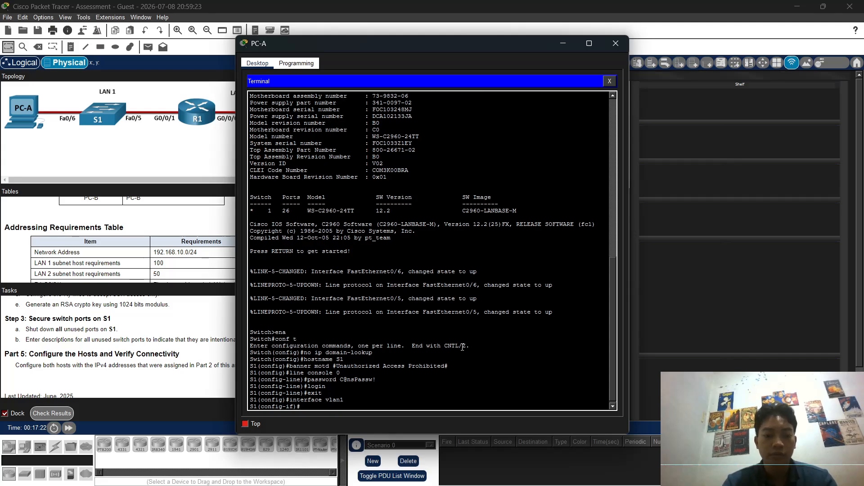
{"action": "type", "text": "desc"}
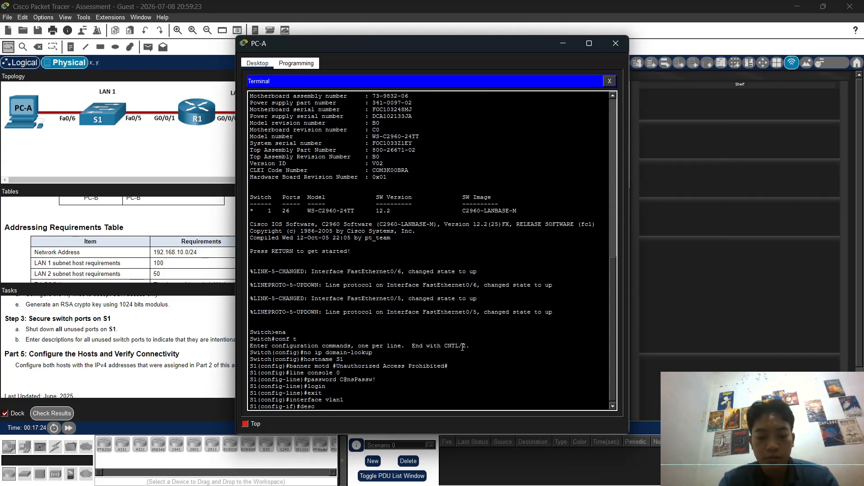
{"action": "type", "text": "ription "}
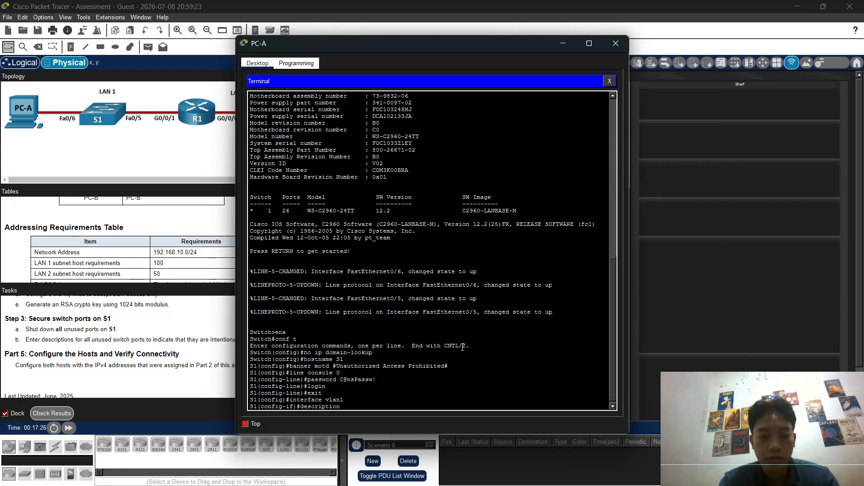
{"action": "type", "text": "Management"}
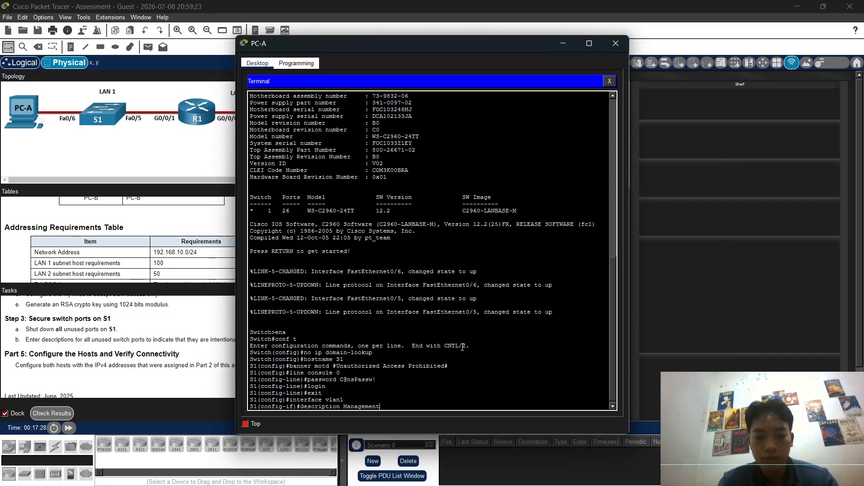
{"action": "key", "text": "Return"}
{"action": "type", "text": "ip"}
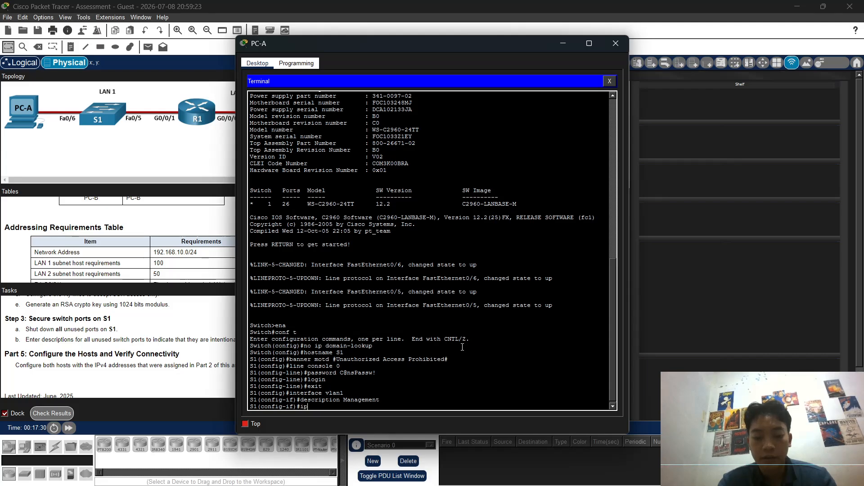
{"action": "type", "text": " addres"}
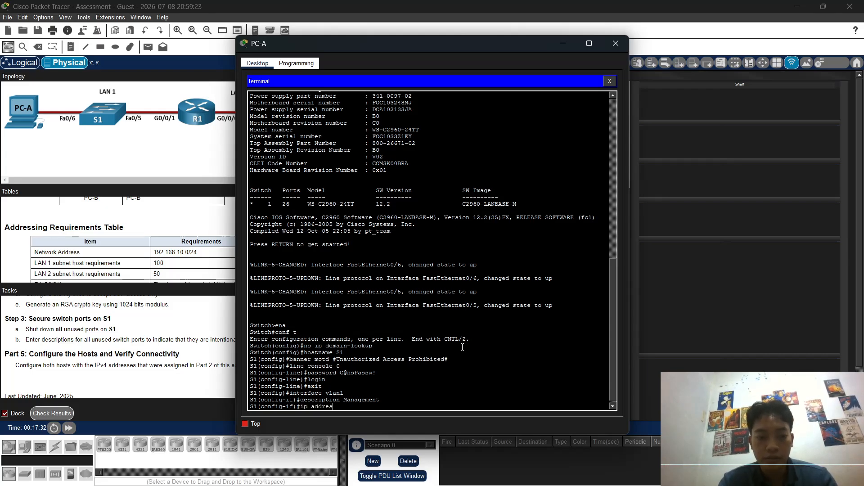
{"action": "type", "text": "s 192."}
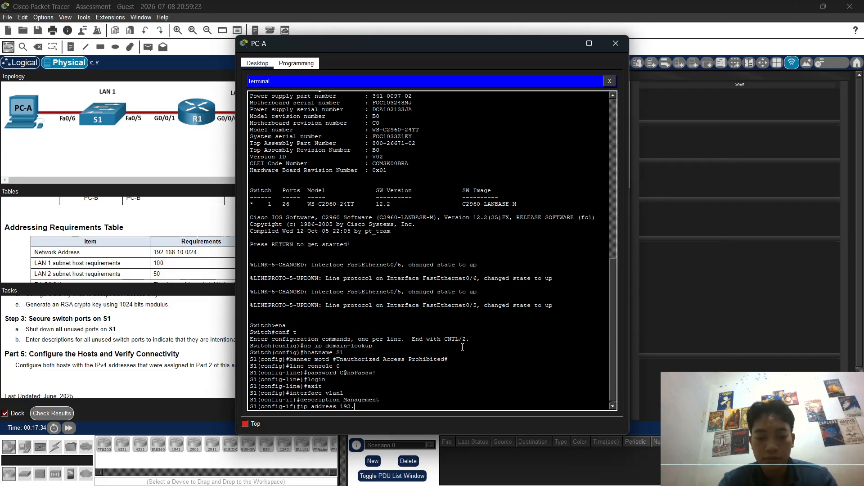
{"action": "type", "text": "168."}
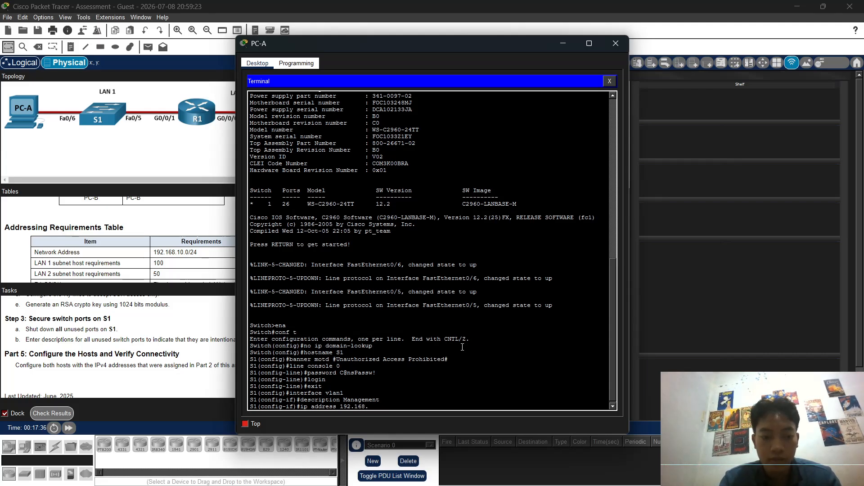
{"action": "type", "text": "10.2"}
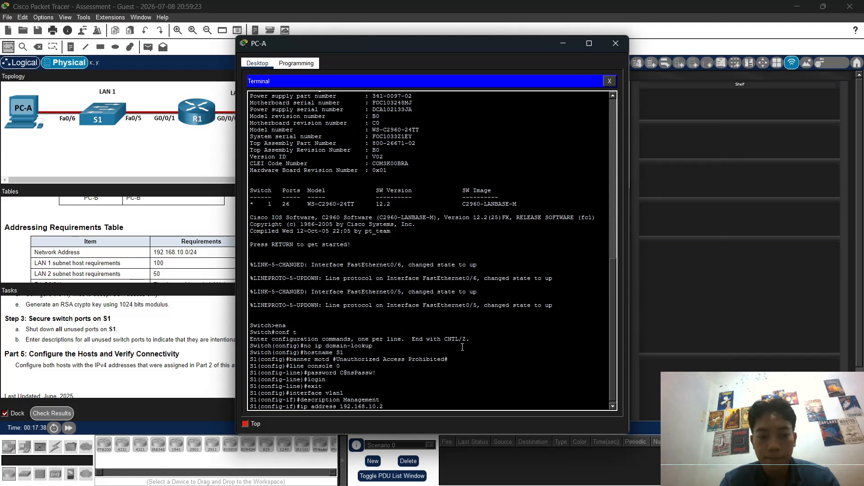
{"action": "type", "text": " 255"}
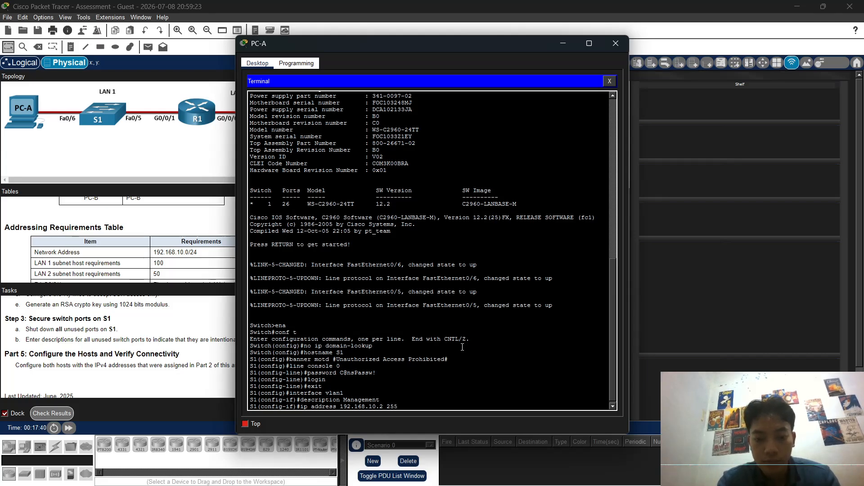
{"action": "type", "text": ".255.2"}
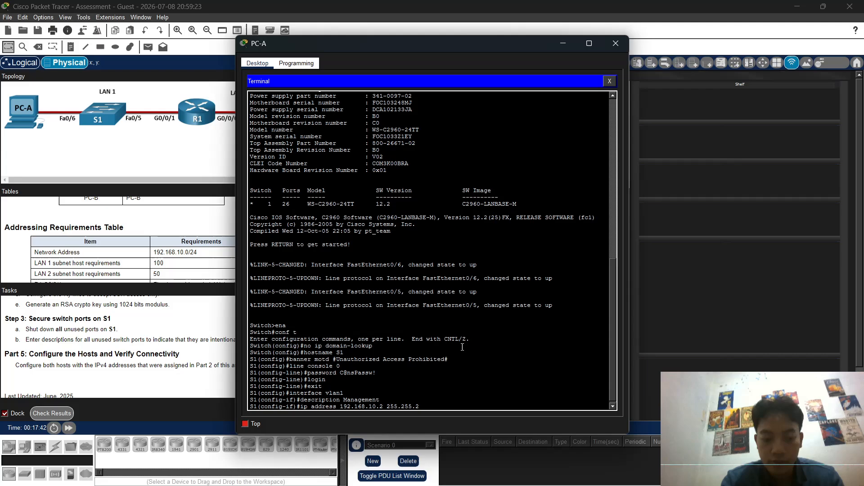
{"action": "type", "text": "55.128"}
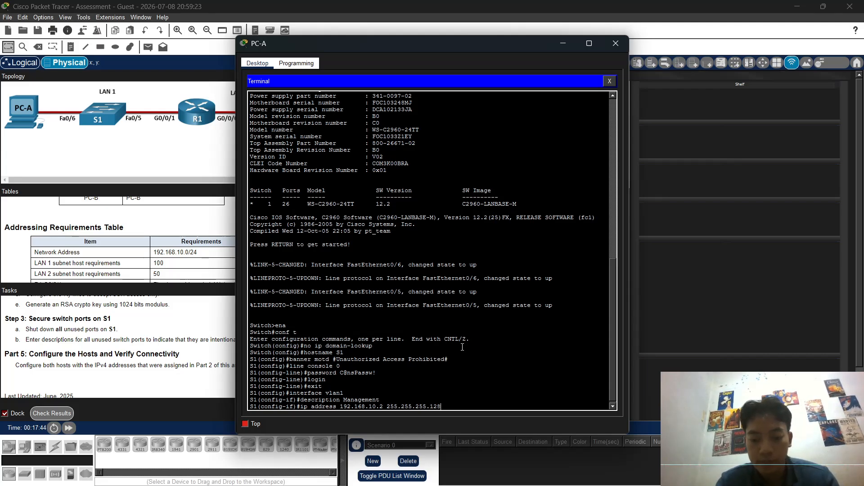
{"action": "key", "text": "Return"}
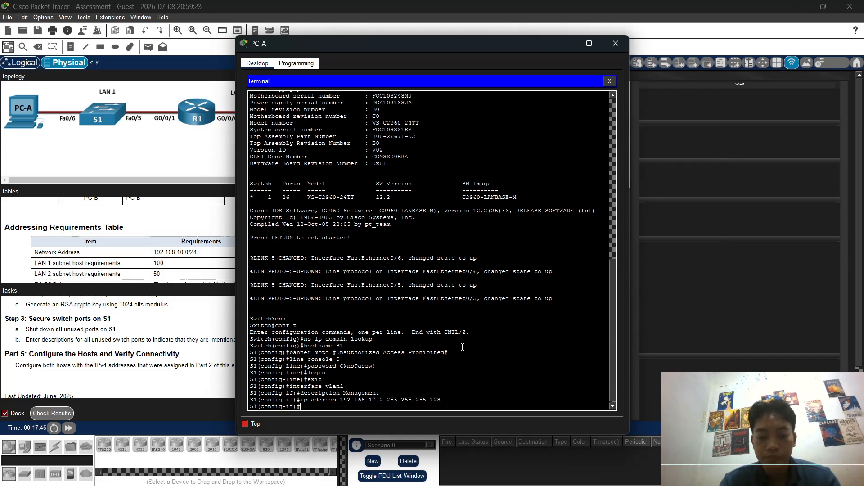
{"action": "type", "text": "no shutdown"}
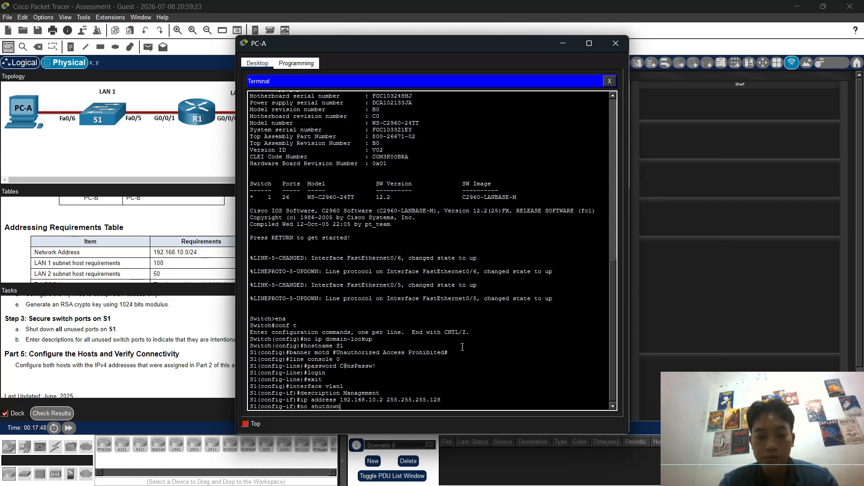
{"action": "key", "text": "Return"}
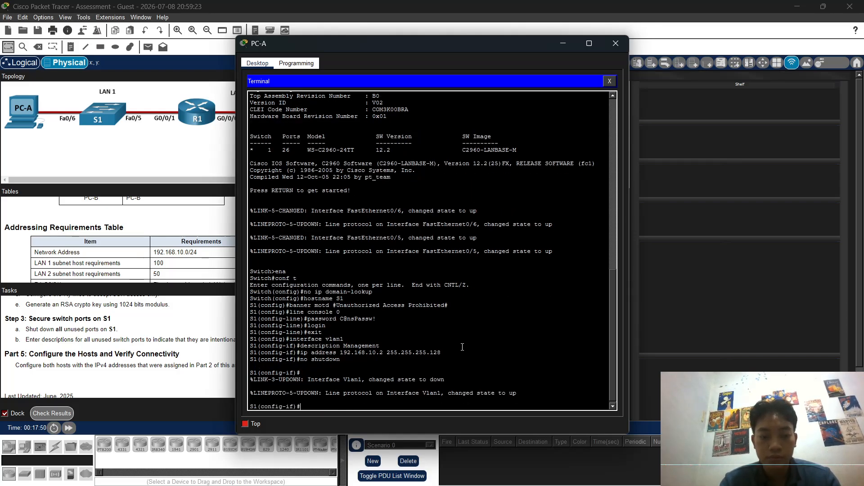
Step: Leave the Vlan1 interface and set ip default-gateway 192.168.10.1, fixing the command typos
{"action": "type", "text": "exit"}
{"action": "key", "text": "Return"}
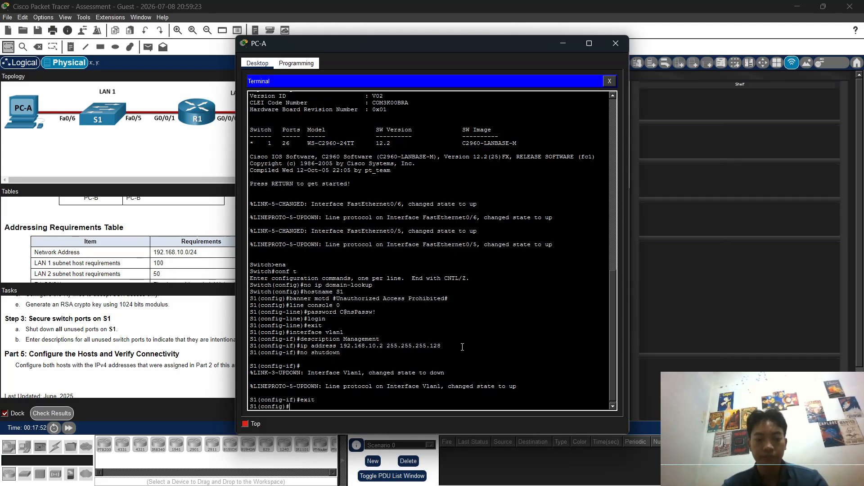
{"action": "type", "text": "ip de"}
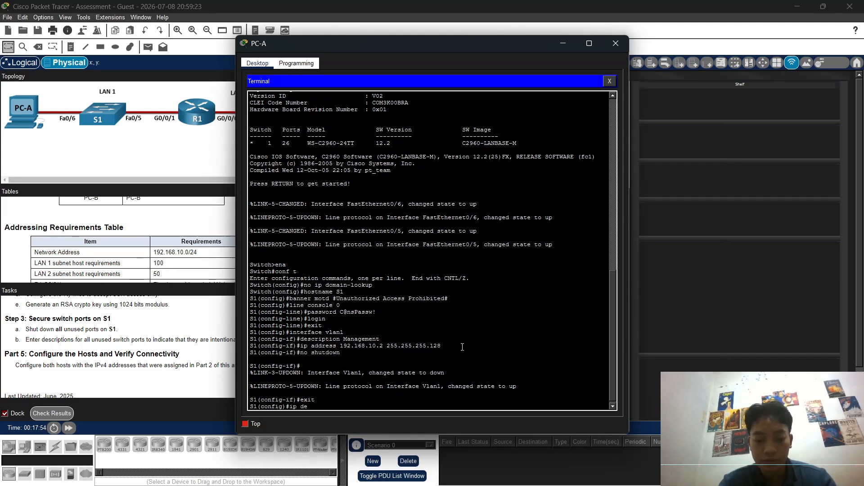
{"action": "type", "text": "fault gateway"}
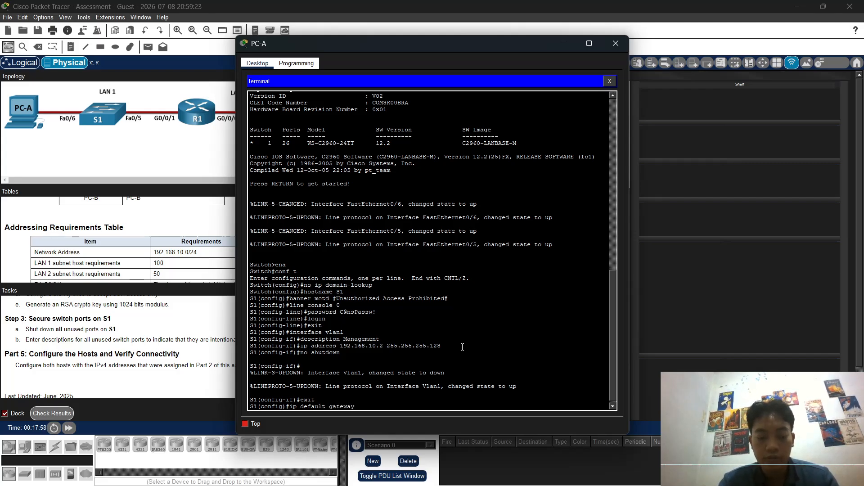
{"action": "type", "text": " 192.169"}
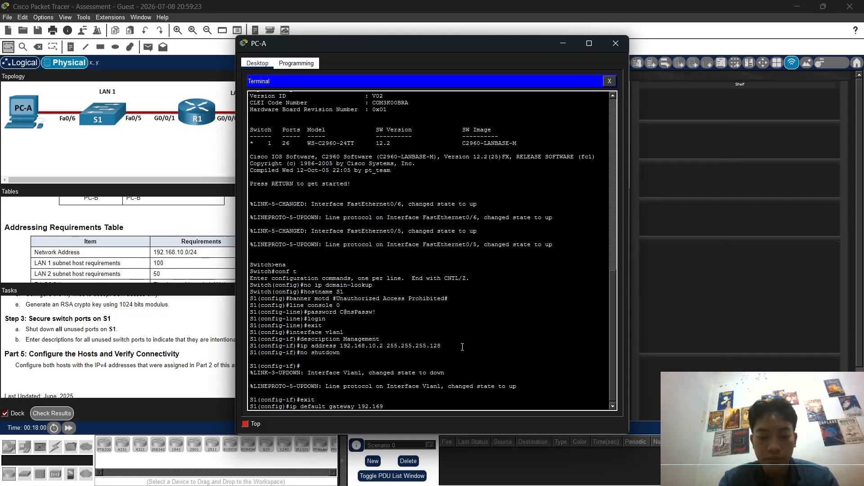
{"action": "key", "text": "BackSpace"}
{"action": "key", "text": "BackSpace"}
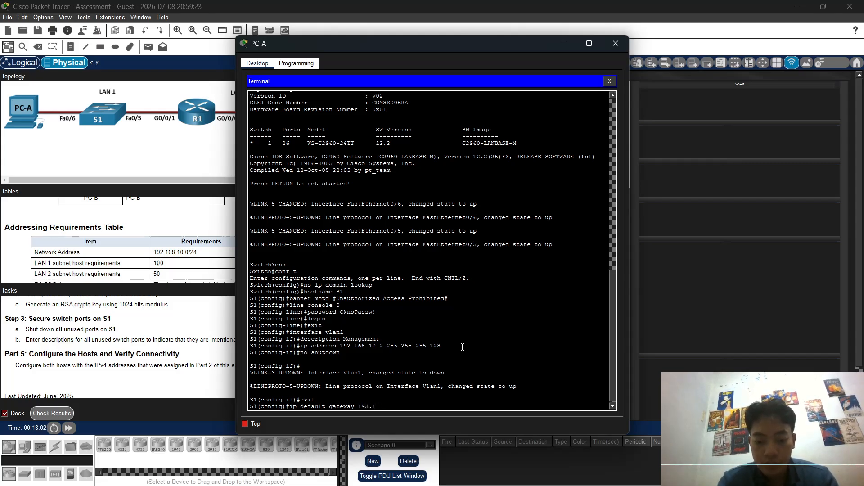
{"action": "type", "text": "68.10"}
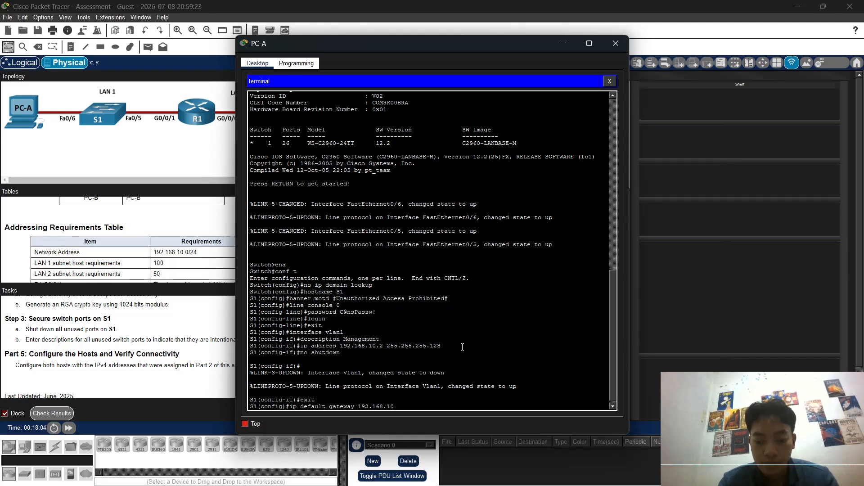
{"action": "type", "text": ".2"}
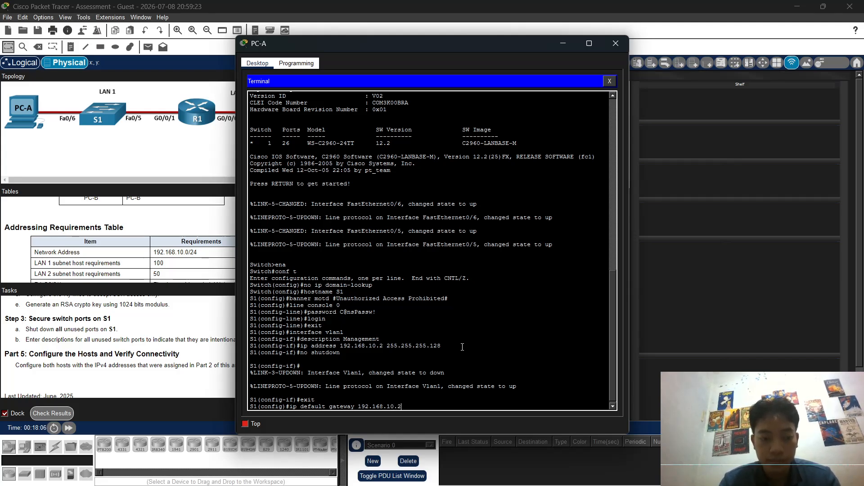
{"action": "key", "text": "BackSpace"}
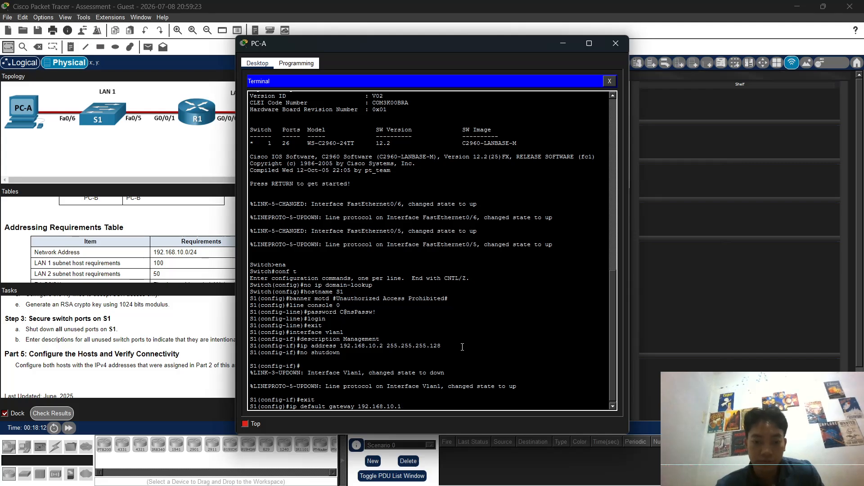
{"action": "type", "text": "1"}
{"action": "key", "text": "Return"}
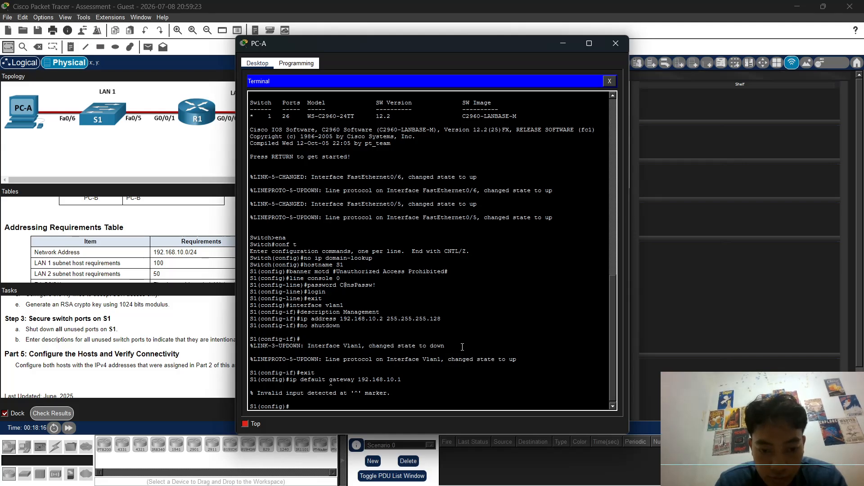
{"action": "key", "text": "Up"}
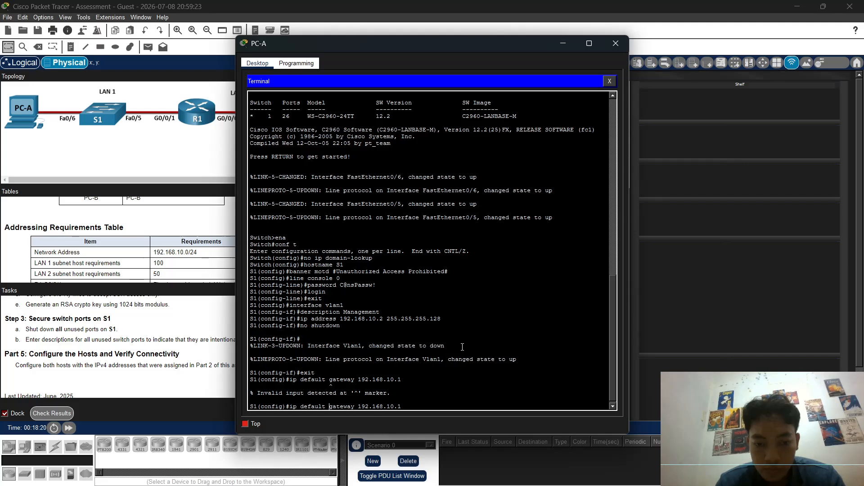
{"action": "key", "text": "BackSpace"}
{"action": "type", "text": "-"}
{"action": "key", "text": "Return"}
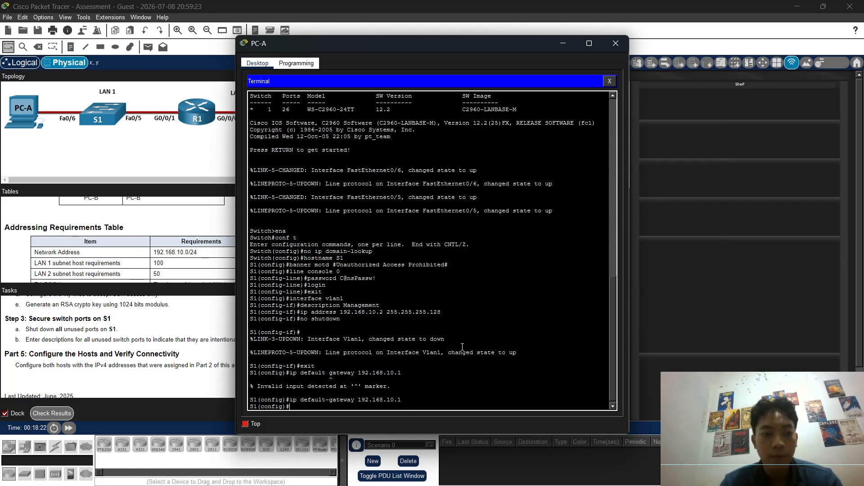
Step: Set the switch's enable secret password, correcting the misspelled enable command
{"action": "type", "text": "sna"}
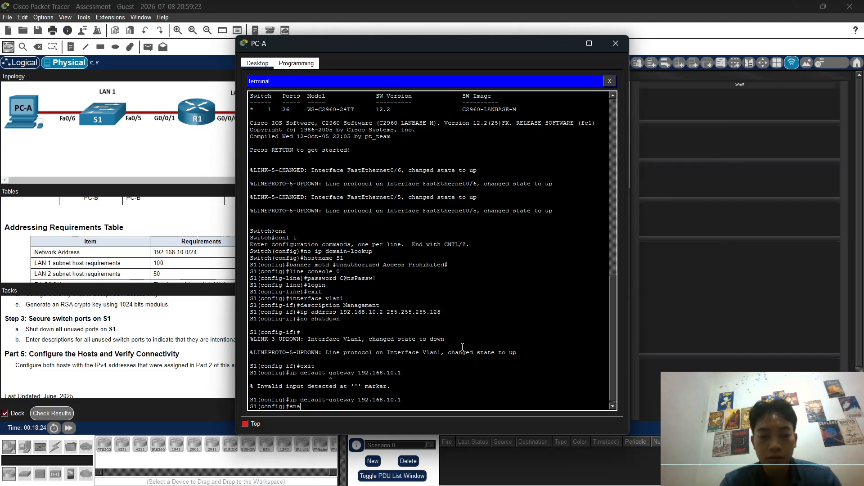
{"action": "type", "text": "ble"}
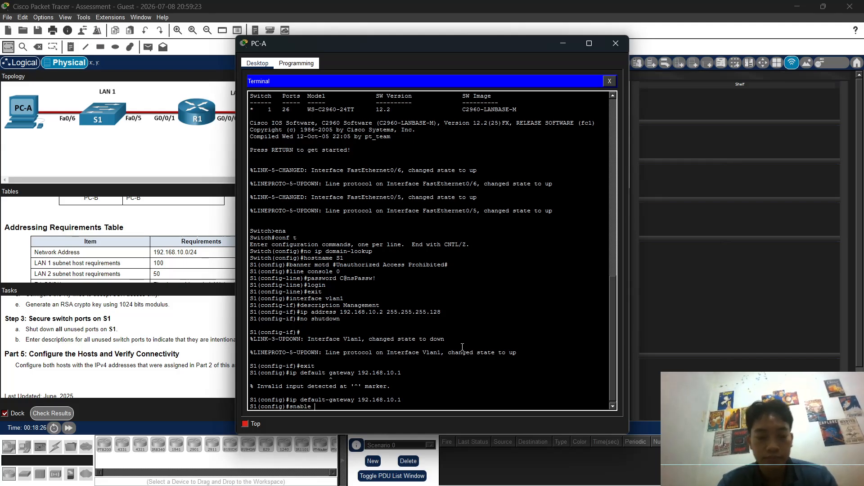
{"action": "type", "text": " secret"}
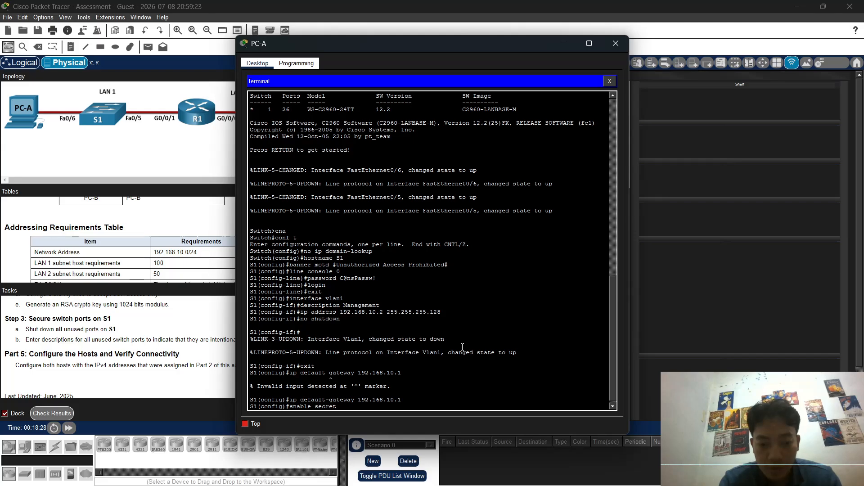
{"action": "type", "text": " Thi"}
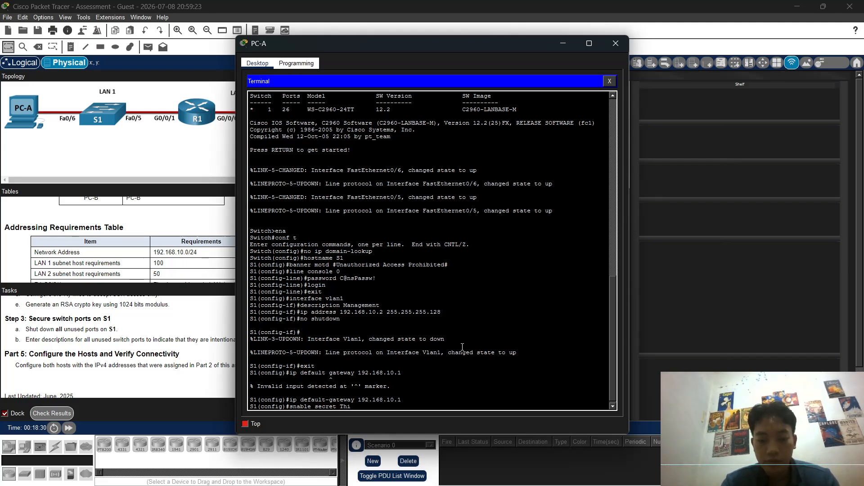
{"action": "type", "text": "sis"}
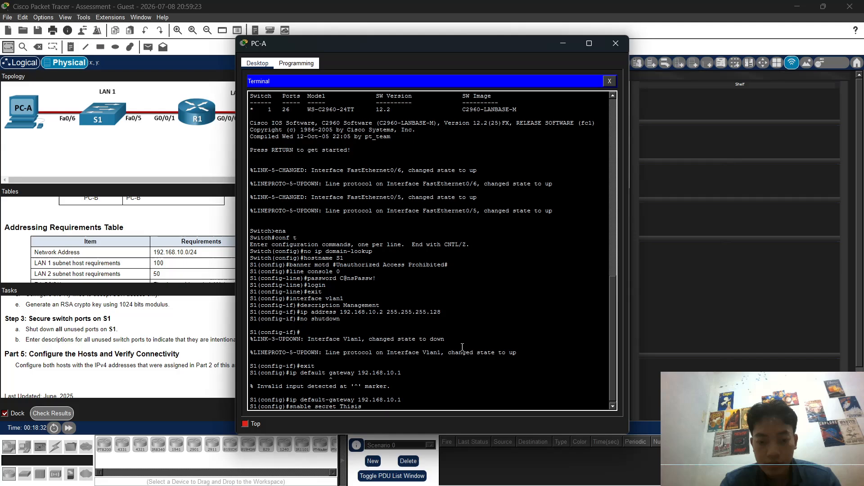
{"action": "type", "text": "aSecr"}
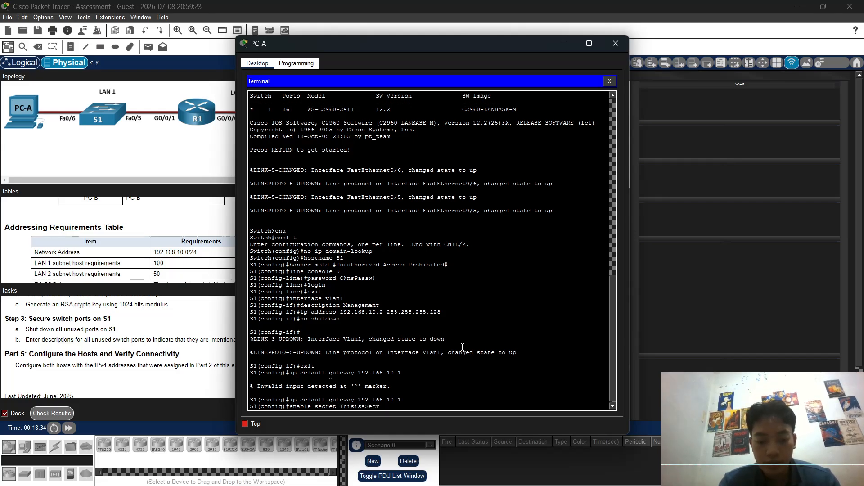
{"action": "type", "text": "et"}
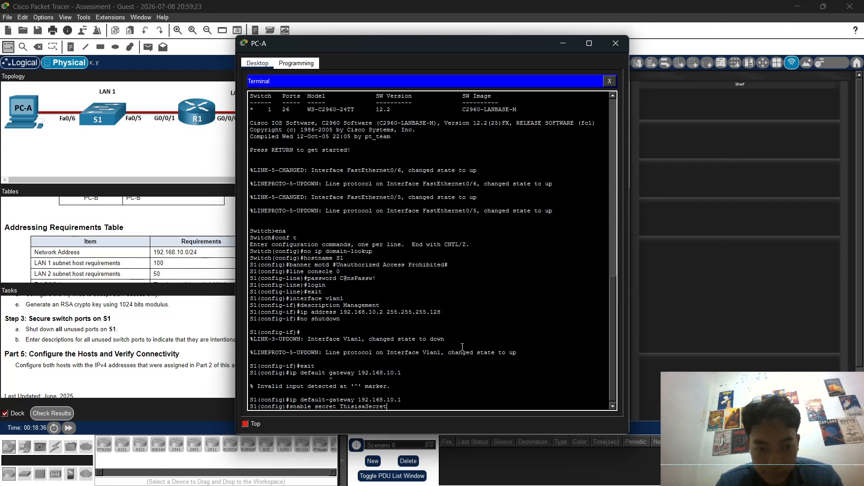
{"action": "key", "text": "Return"}
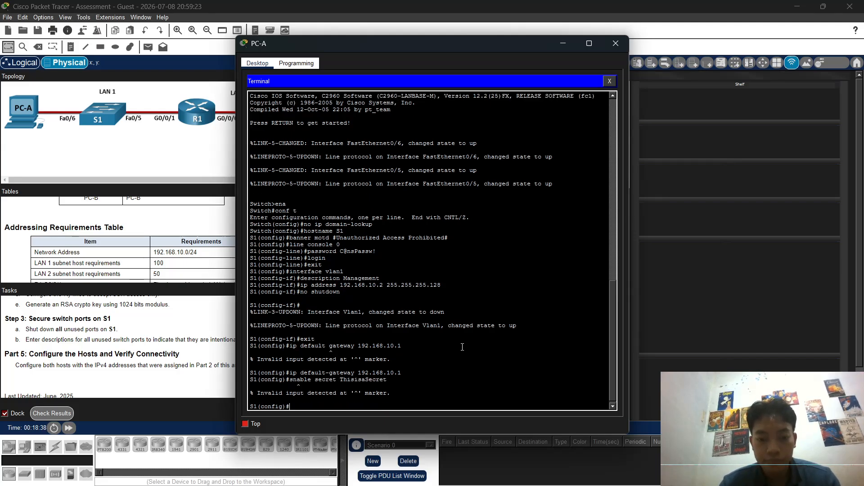
{"action": "key", "text": "Up"}
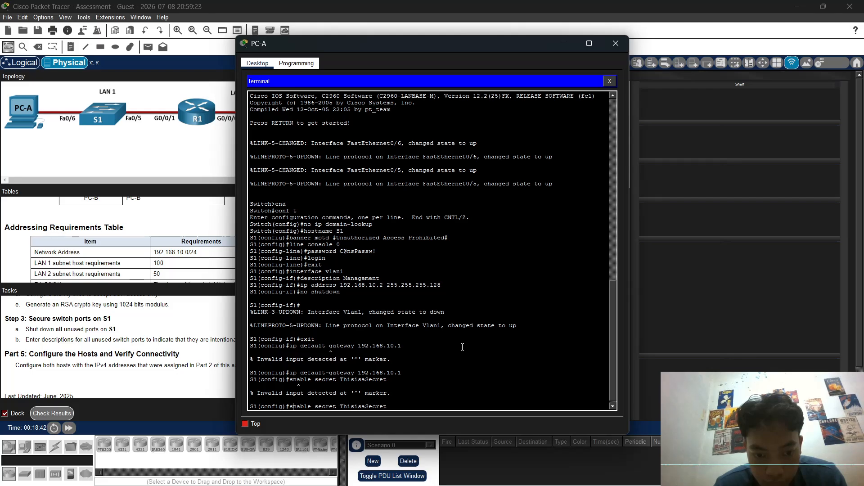
{"action": "key", "text": "BackSpace"}
{"action": "type", "text": "e"}
{"action": "key", "text": "Return"}
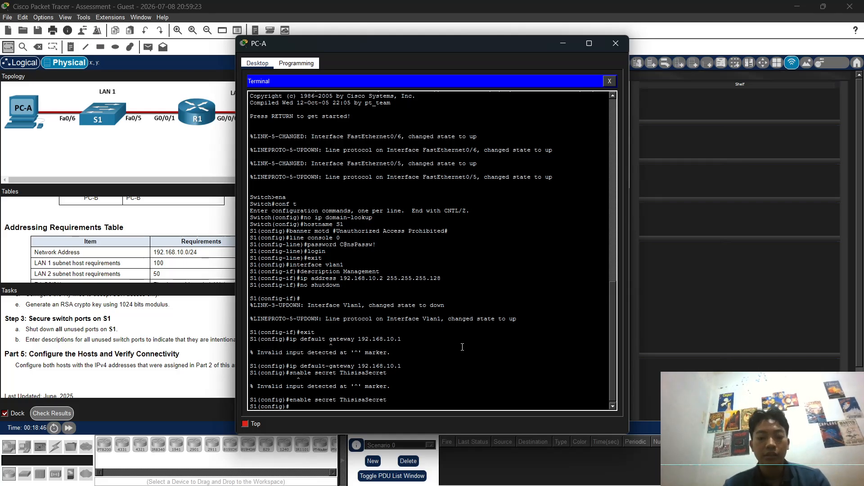
Step: Enable password encryption, set domain name netsec.com, and create a local admin user with a secret
{"action": "type", "text": "service"}
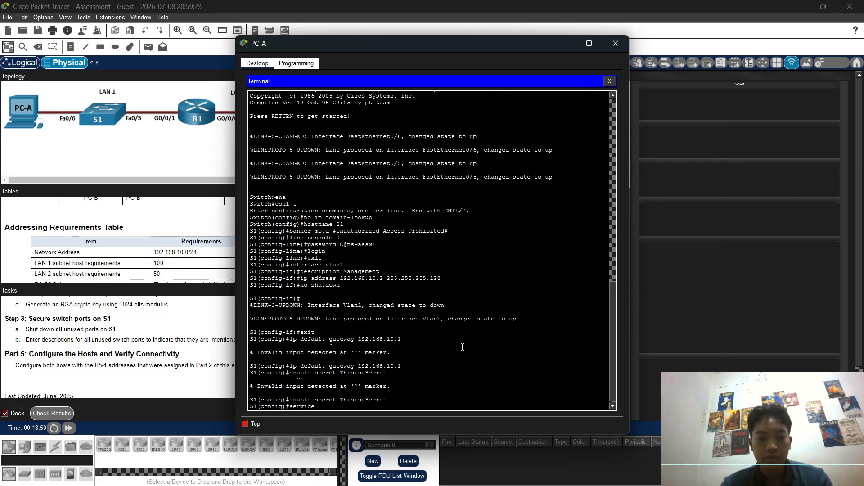
{"action": "type", "text": " password"}
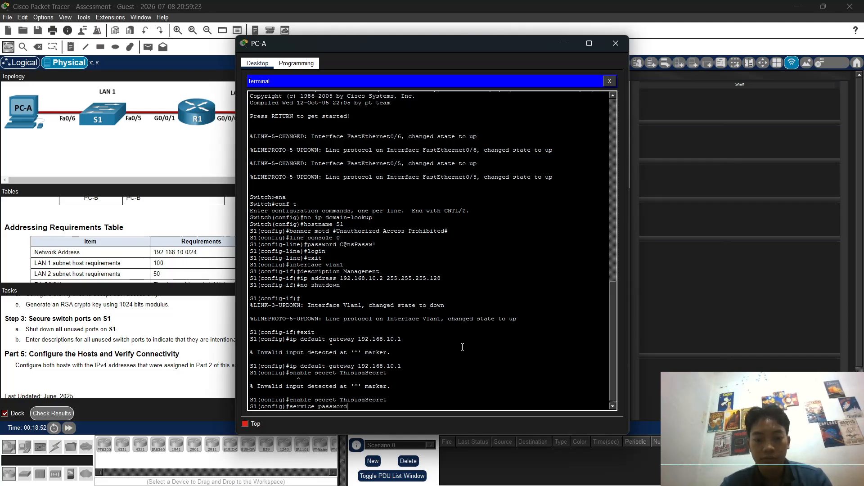
{"action": "type", "text": "-enc"}
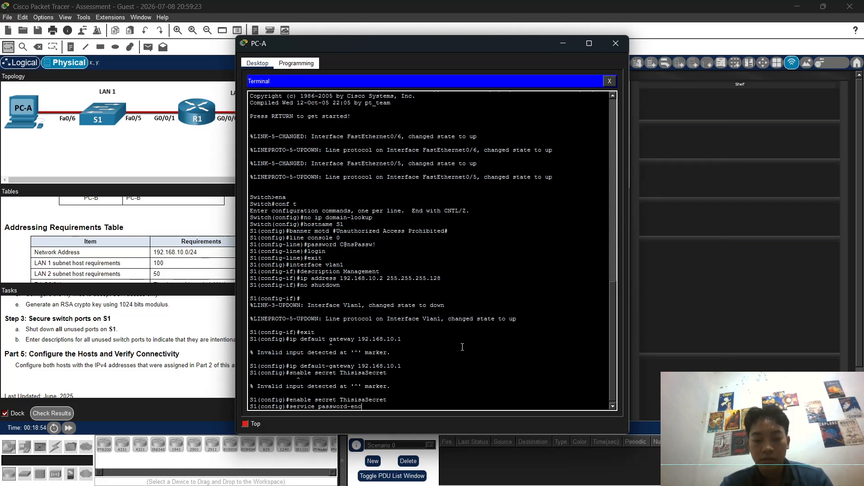
{"action": "type", "text": "ryption"}
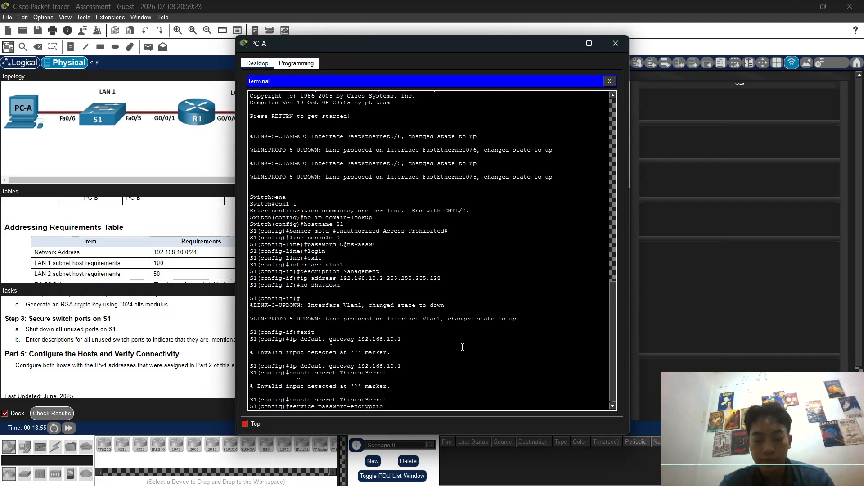
{"action": "key", "text": "Return"}
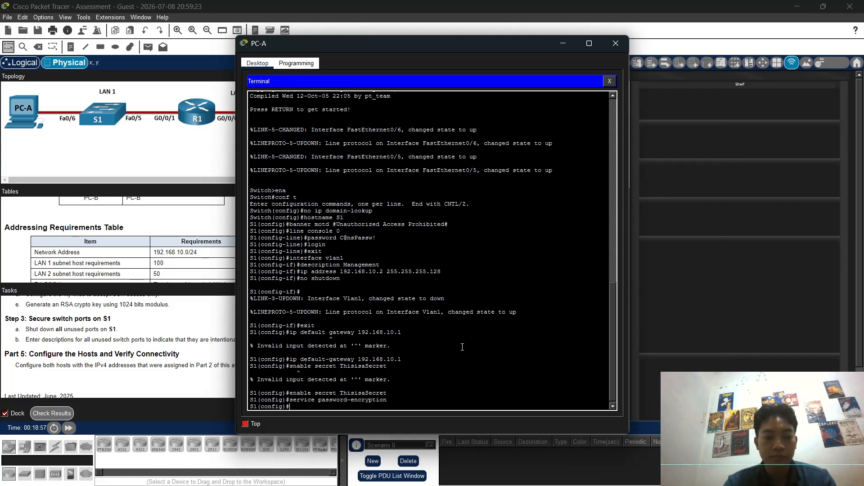
{"action": "type", "text": "ip domain"}
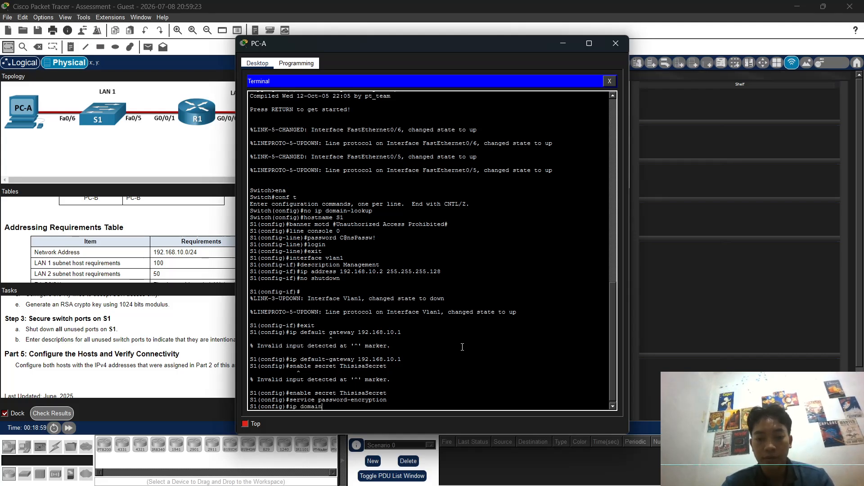
{"action": "type", "text": "-"}
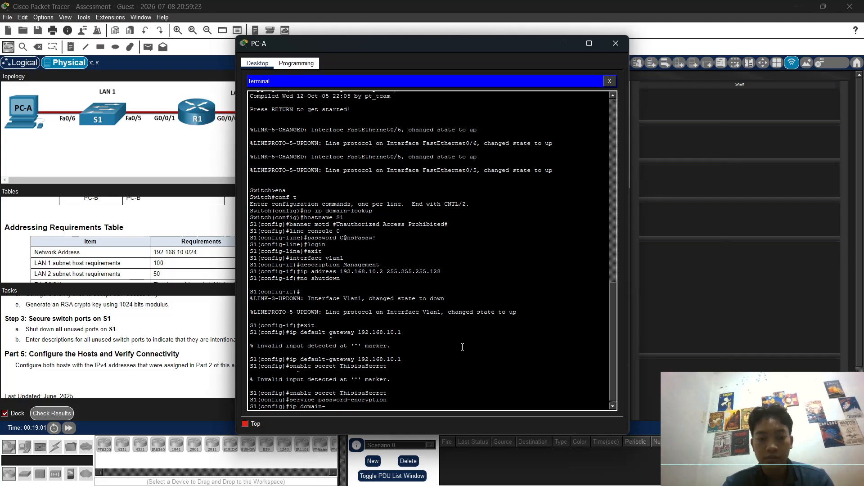
{"action": "type", "text": "name net"}
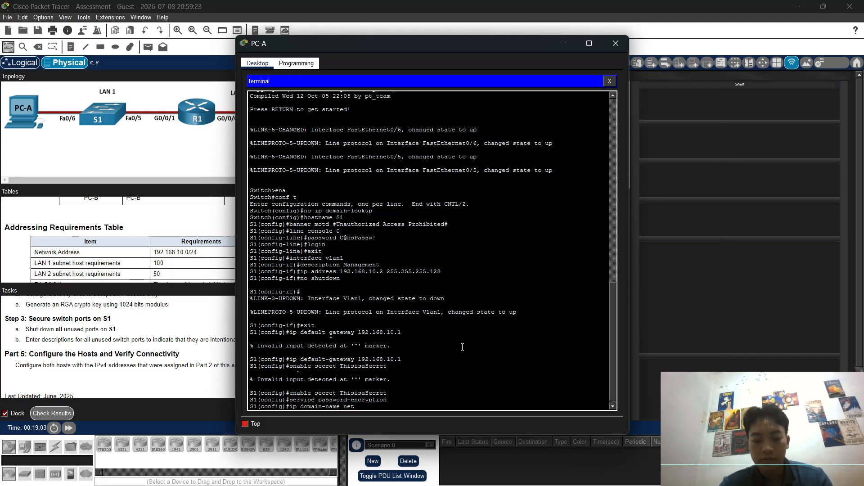
{"action": "type", "text": "sec"}
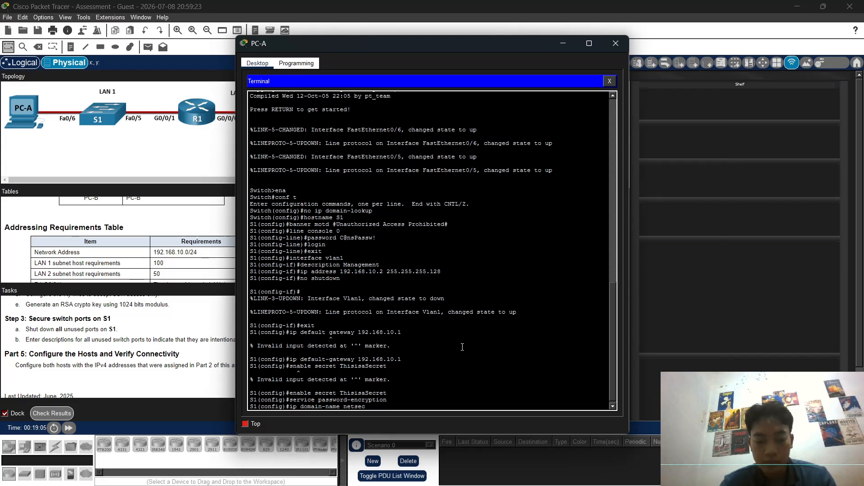
{"action": "type", "text": ".com"}
{"action": "key", "text": "Return"}
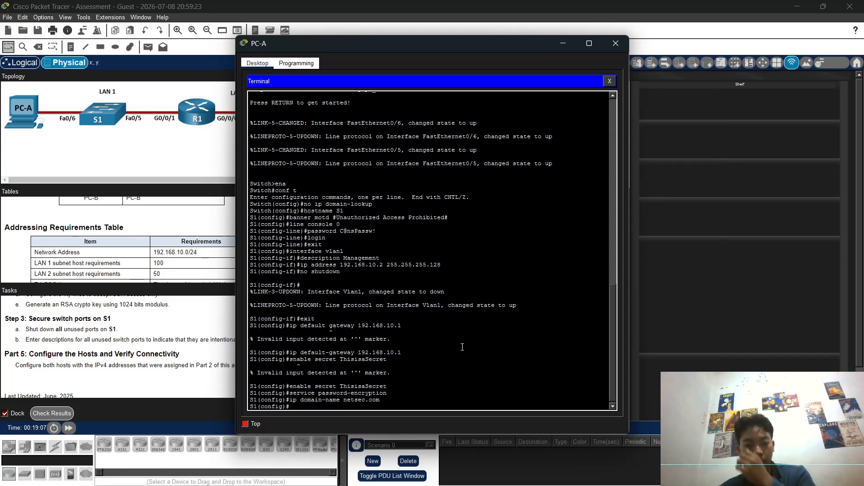
{"action": "type", "text": "username"}
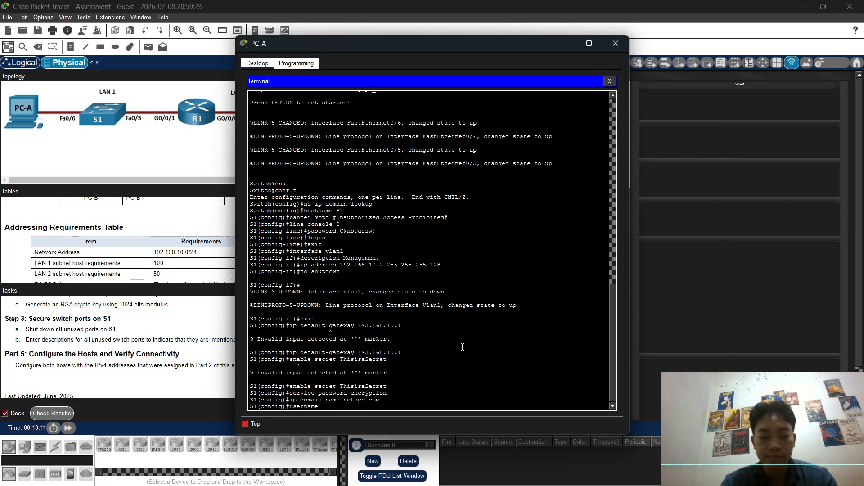
{"action": "type", "text": " netadmi"}
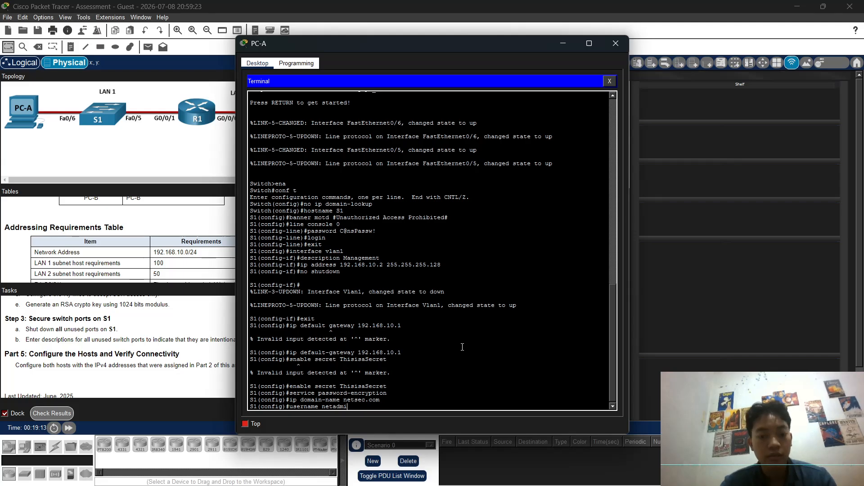
{"action": "type", "text": "n secre"}
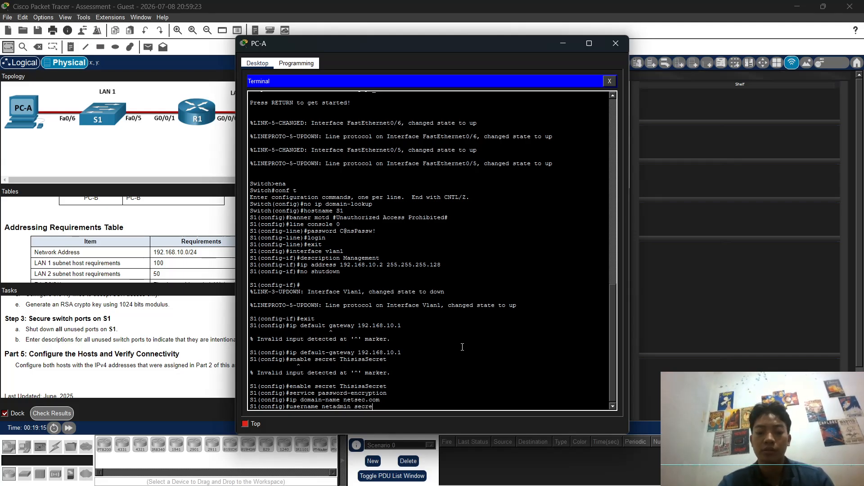
{"action": "type", "text": "t Ci"}
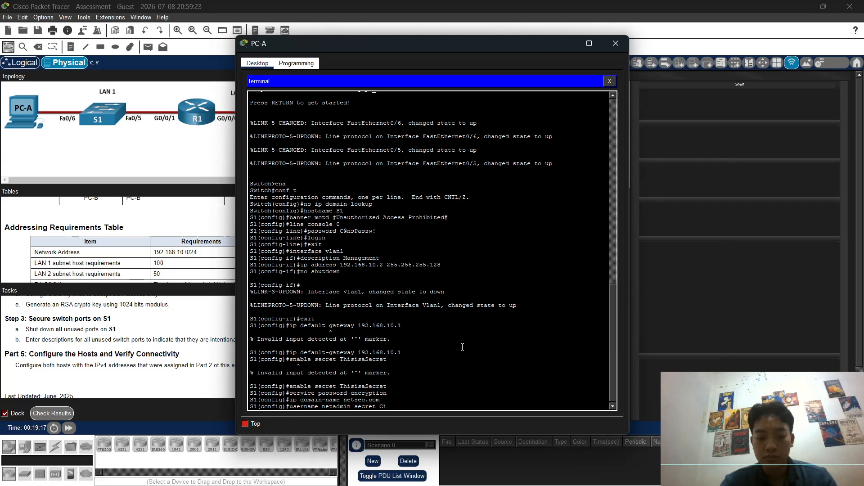
{"action": "type", "text": "$co"}
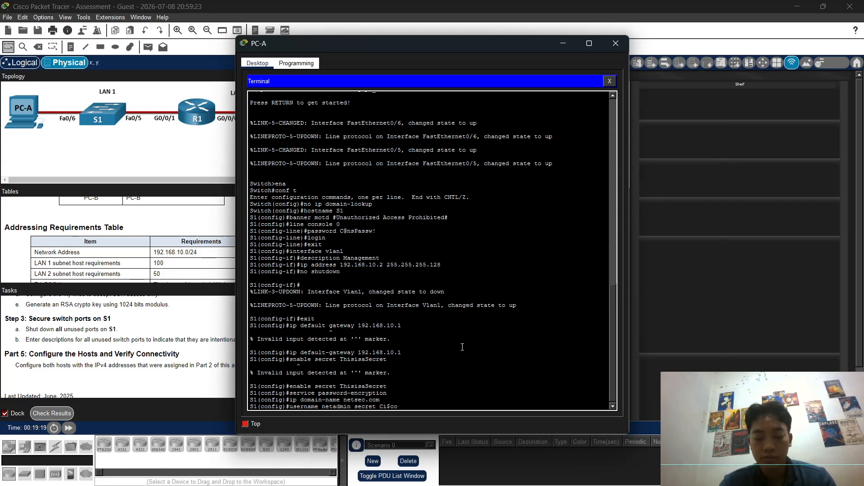
{"action": "type", "text": "12345"}
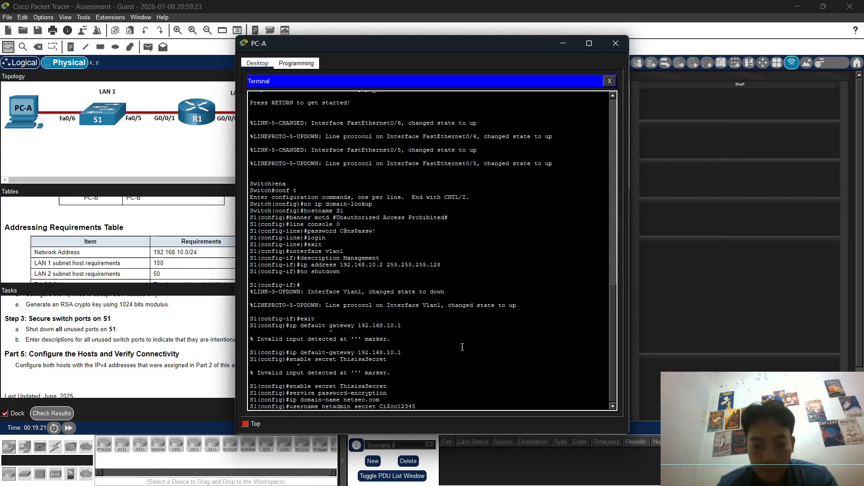
{"action": "key", "text": "Return"}
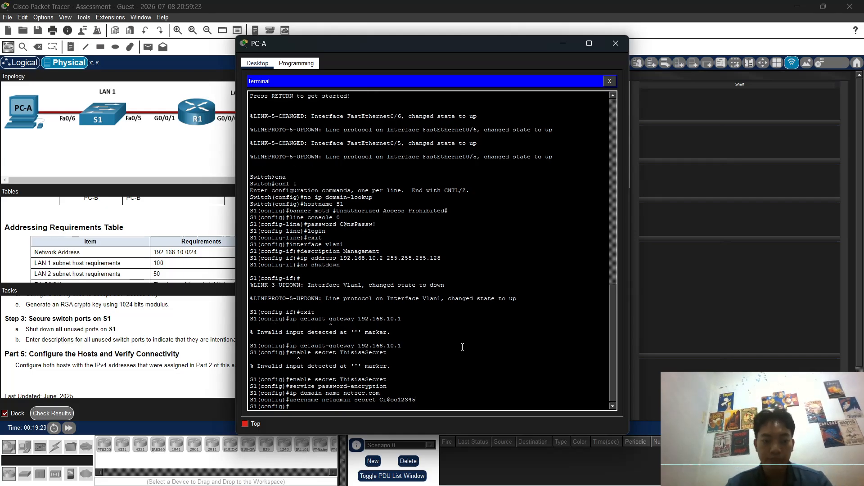
Step: Generate RSA keys with a 1024-bit modulus after correcting the misspelled crypto key generate rsa
{"action": "type", "text": "cr"}
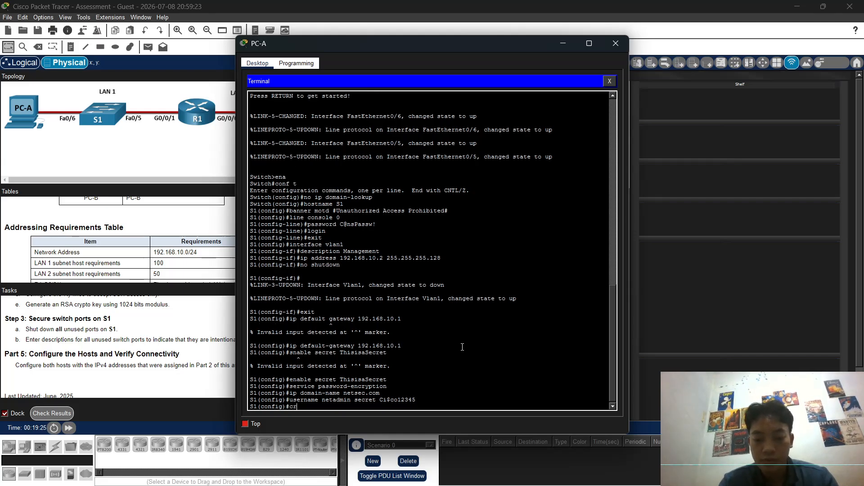
{"action": "type", "text": "ypt"}
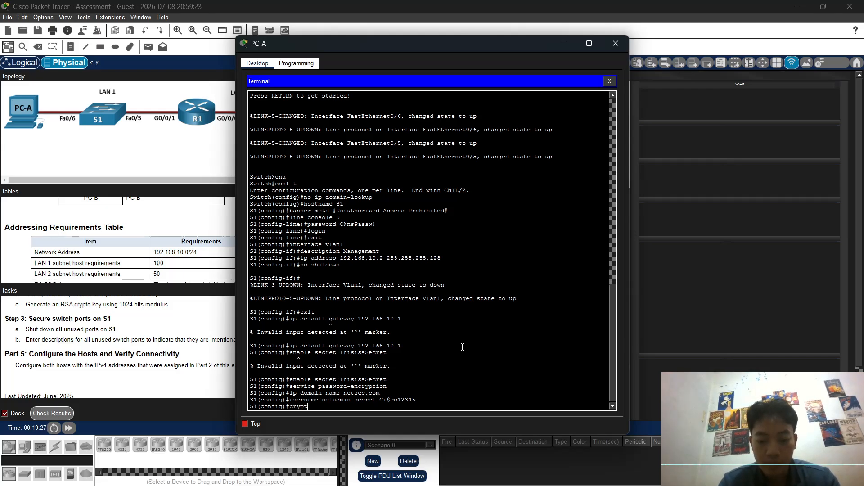
{"action": "type", "text": "o key "}
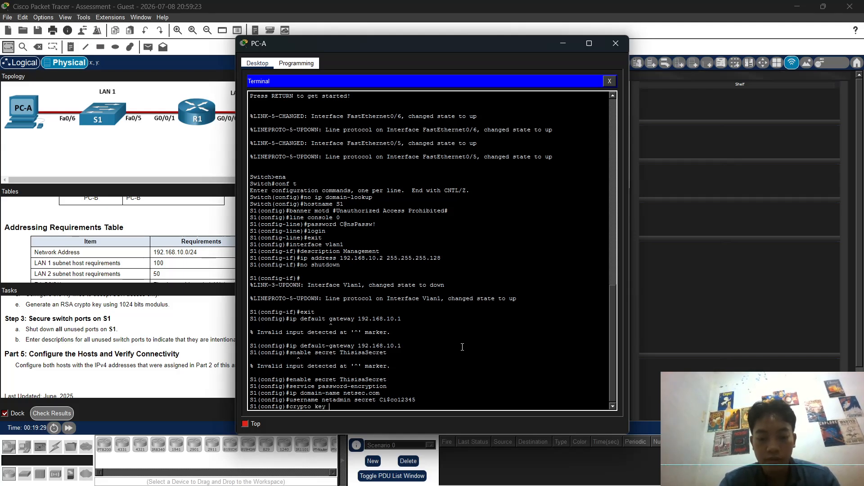
{"action": "type", "text": "geenra"}
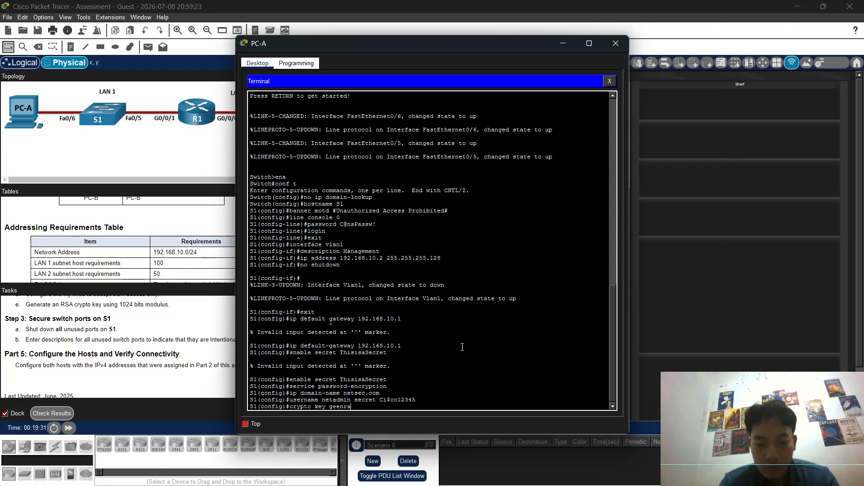
{"action": "type", "text": "tte"}
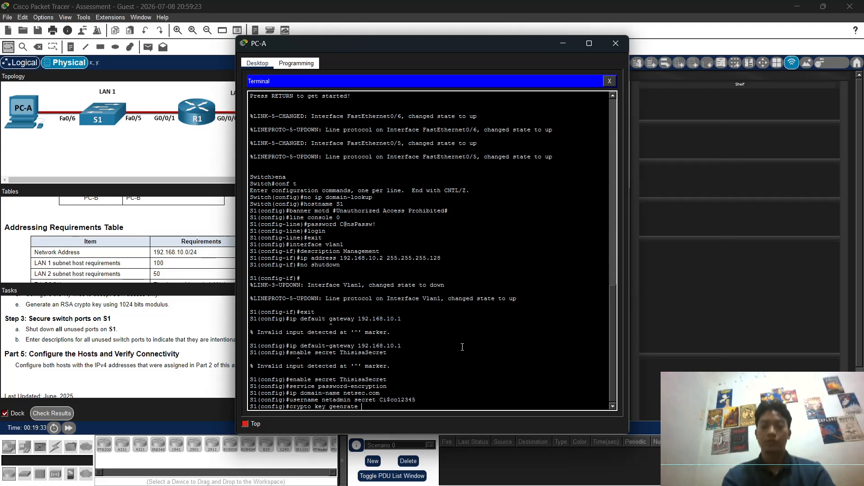
{"action": "type", "text": " rsa"}
{"action": "key", "text": "Return"}
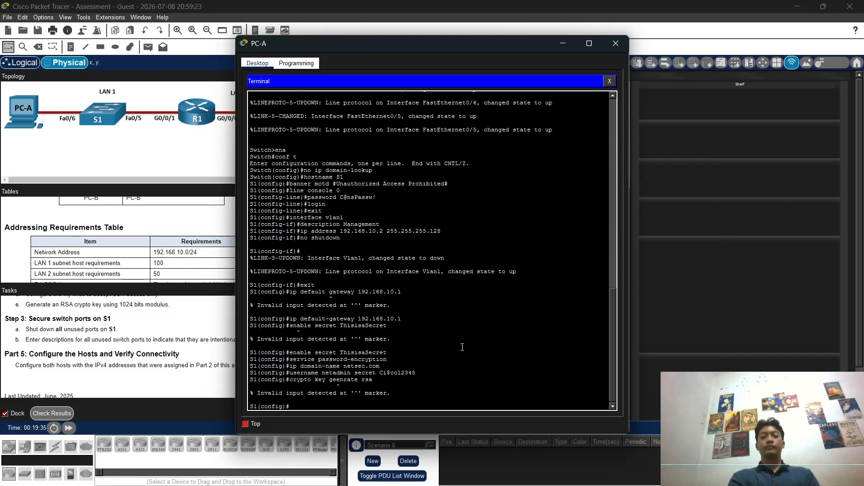
{"action": "key", "text": "Up"}
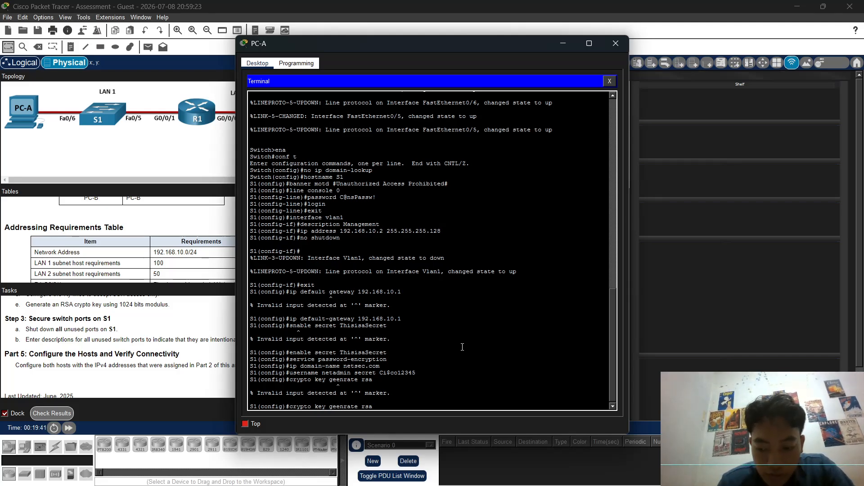
{"action": "key", "text": "BackSpace"}
{"action": "key", "text": "BackSpace"}
{"action": "type", "text": "ne"}
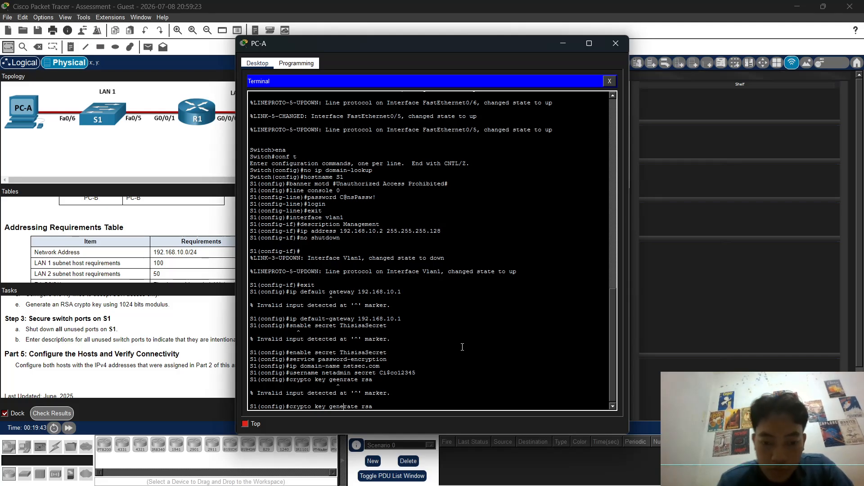
{"action": "key", "text": "Return"}
{"action": "type", "text": "1024"}
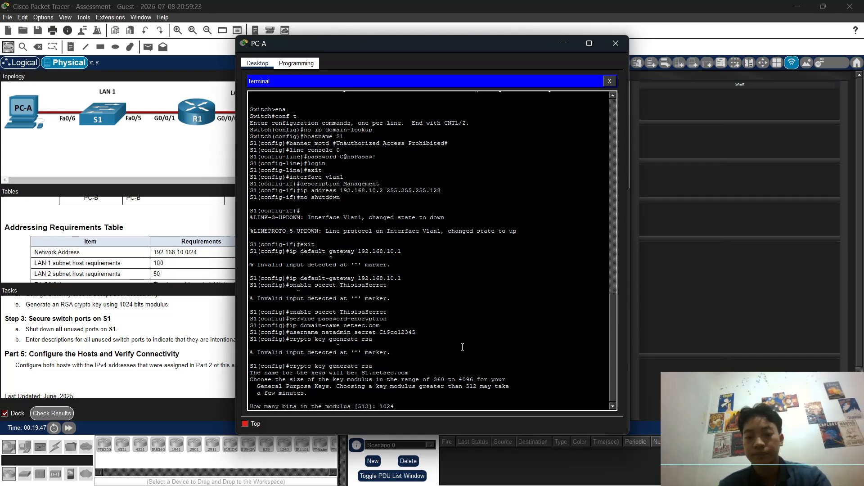
{"action": "key", "text": "Return"}
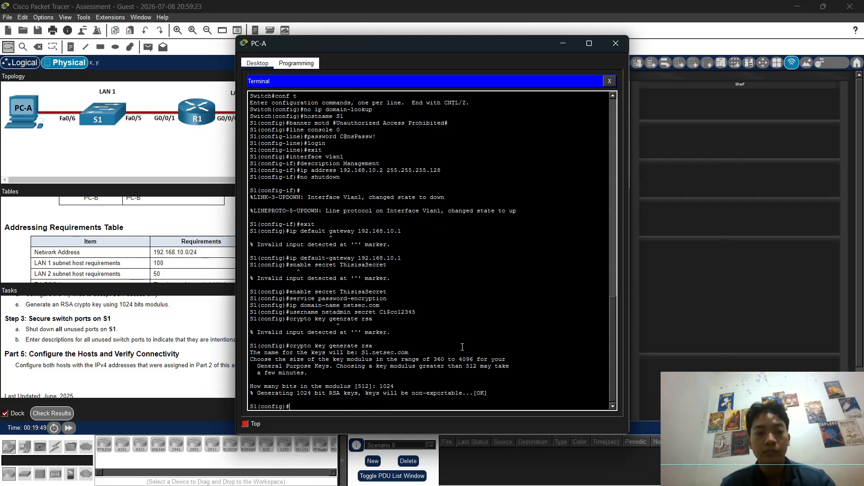
Step: Set VTY lines 0 15 to login local and transport input ssh, then exit to global config
{"action": "type", "text": "line "}
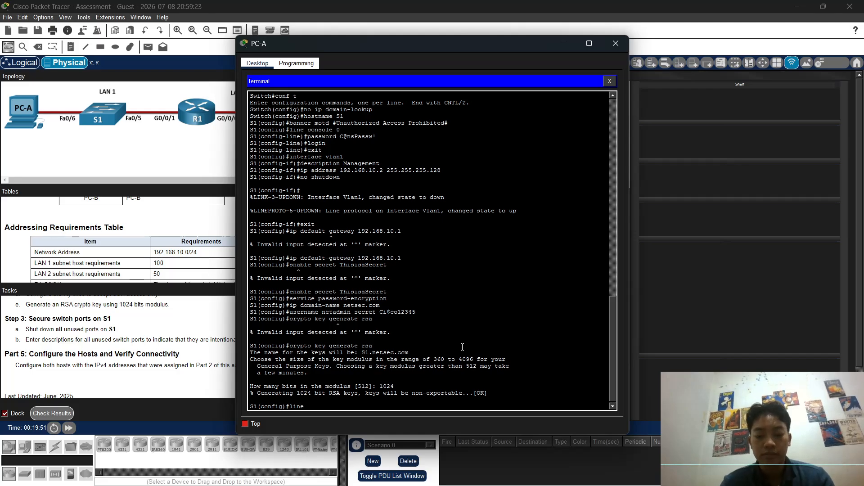
{"action": "type", "text": "vy"}
{"action": "type", "text": "ty"}
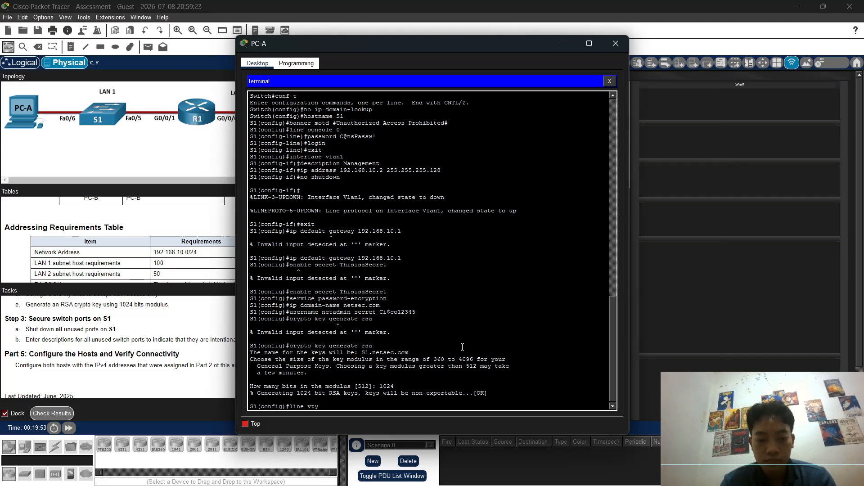
{"action": "type", "text": " 0"}
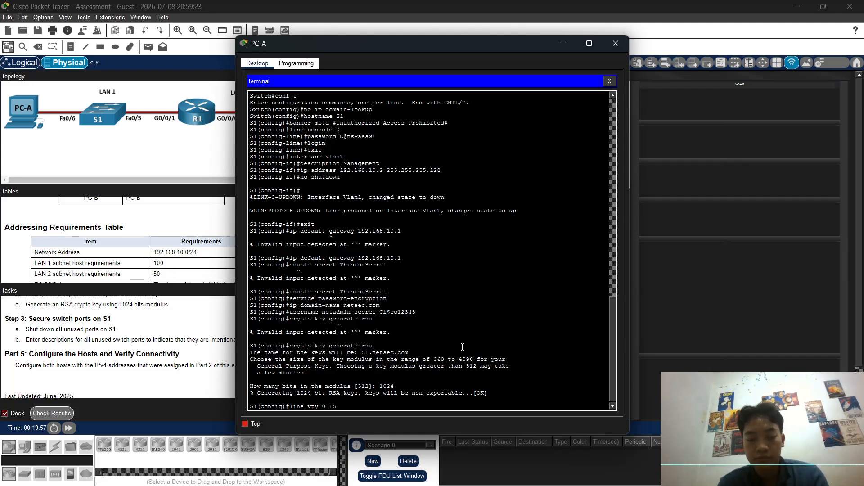
{"action": "type", "text": " 15"}
{"action": "key", "text": "Return"}
{"action": "type", "text": "log"}
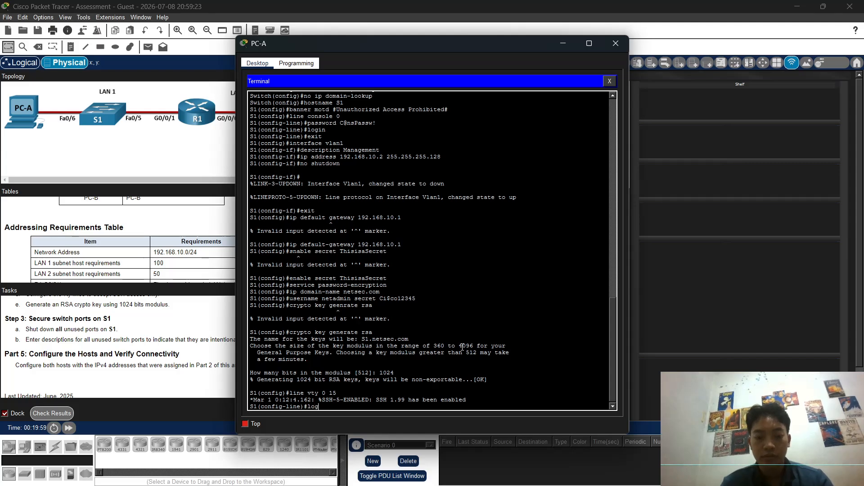
{"action": "type", "text": "in local"}
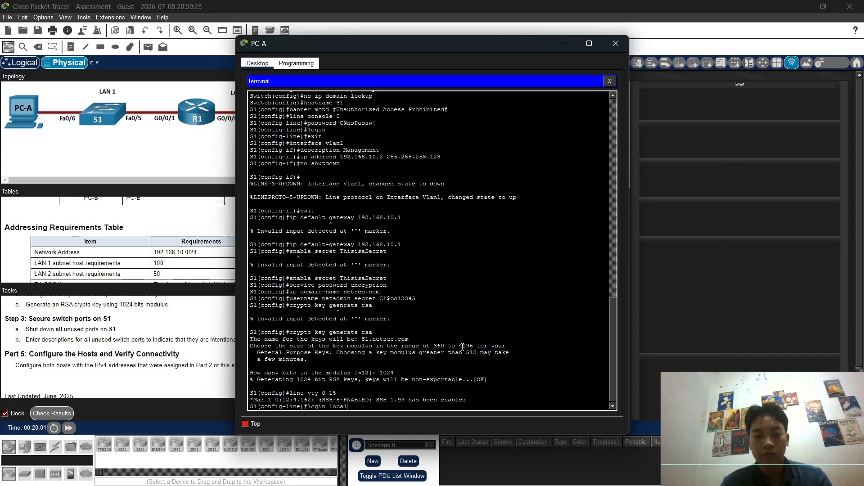
{"action": "key", "text": "Return"}
{"action": "type", "text": "transport"}
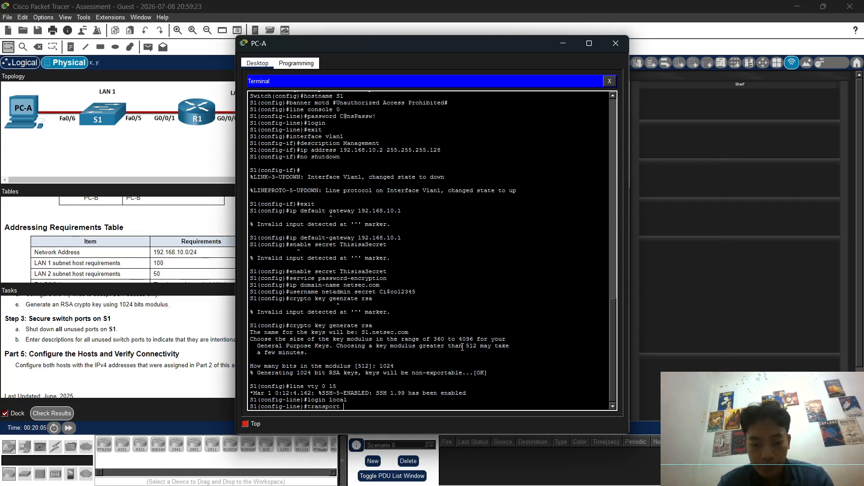
{"action": "type", "text": " ss"}
{"action": "key", "text": "BackSpace"}
{"action": "key", "text": "BackSpace"}
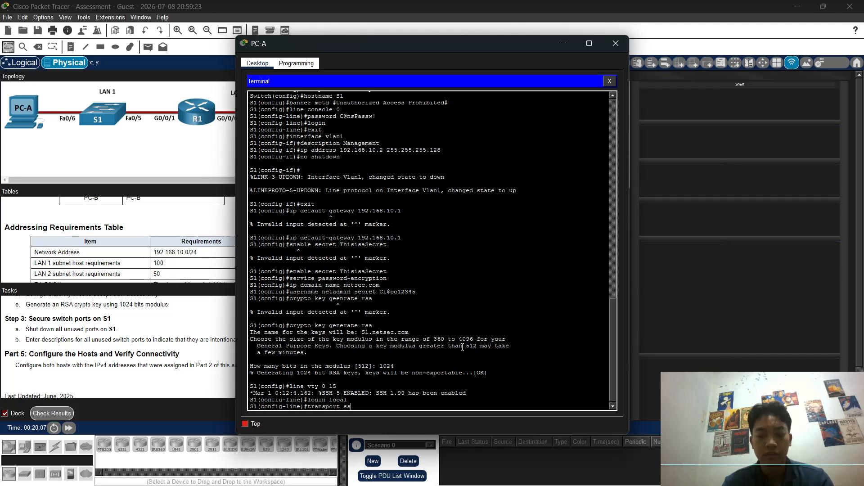
{"action": "type", "text": "in"}
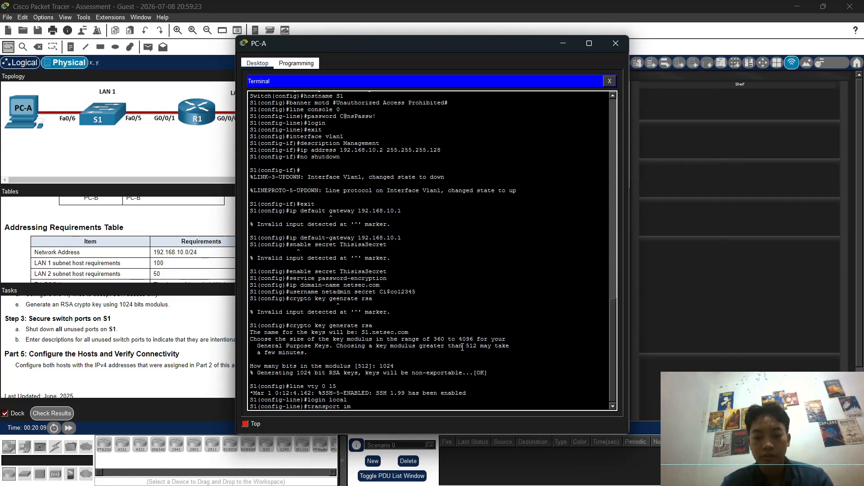
{"action": "type", "text": "put ssh"}
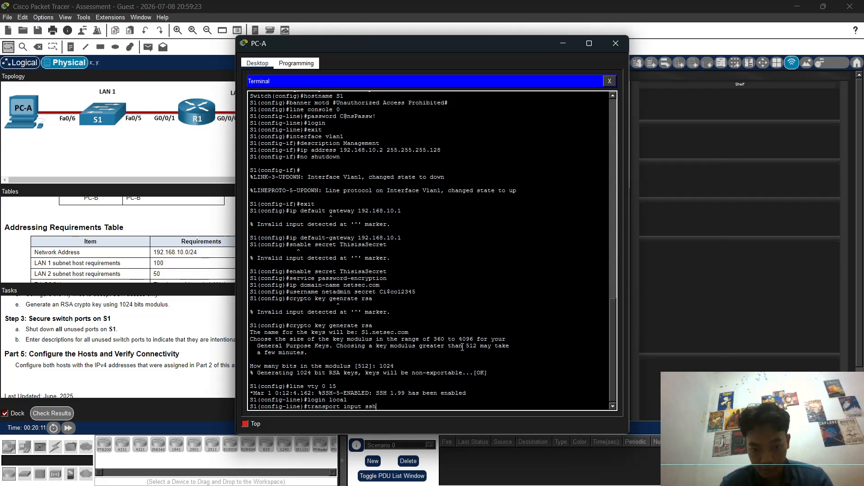
{"action": "key", "text": "Return"}
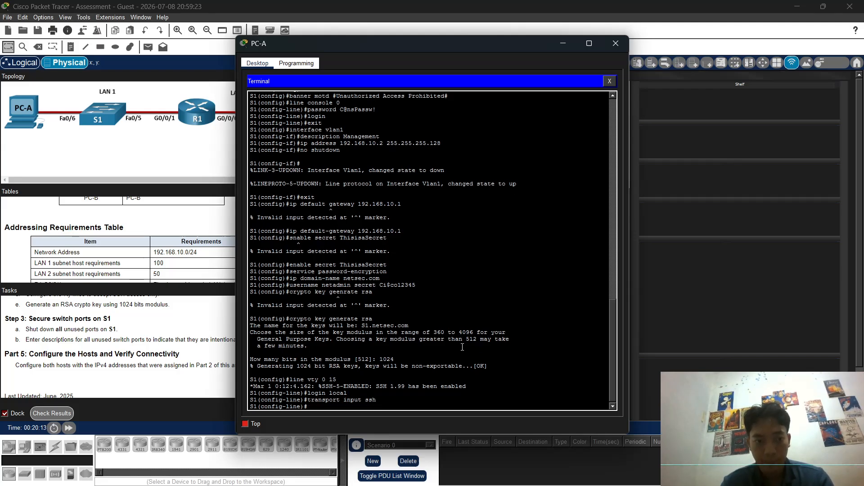
{"action": "type", "text": "exit"}
{"action": "key", "text": "Return"}
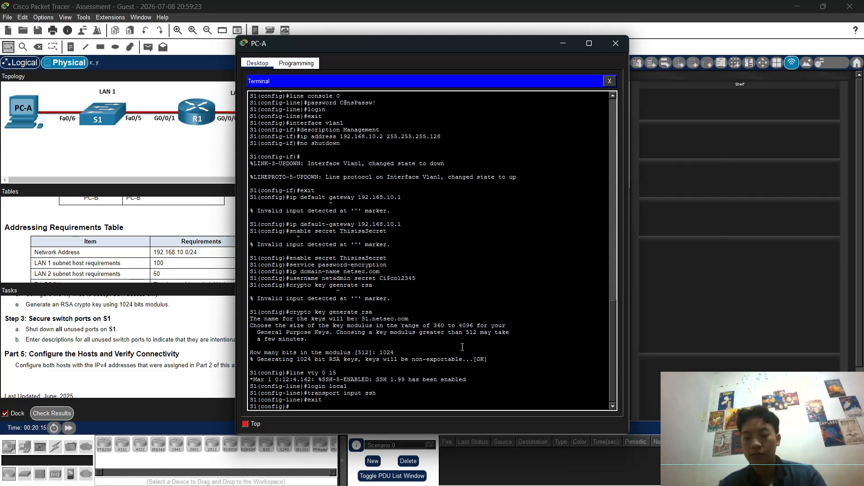
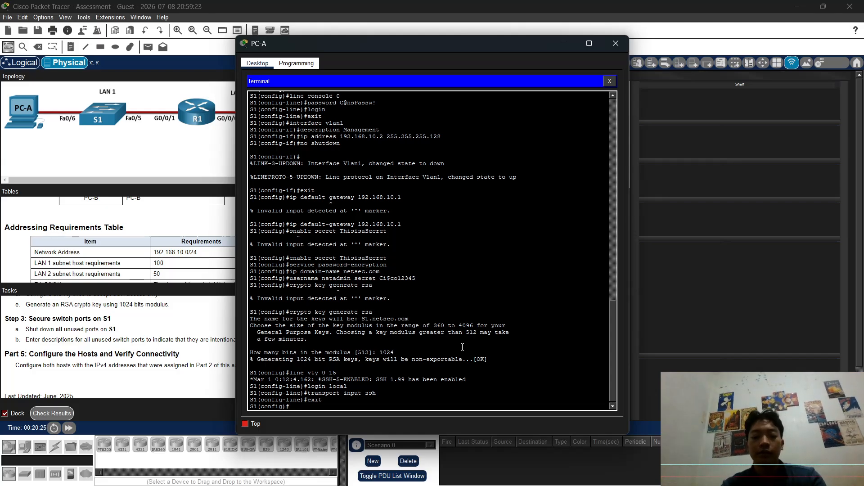
Step: On S1, give interface range Fa0/1–4 the description UNUSED PORT and shut the ports down
{"action": "type", "text": "interface"}
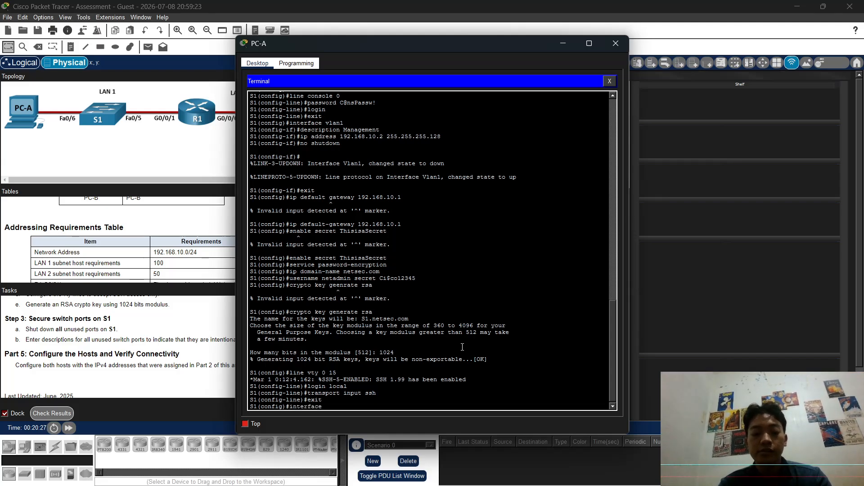
{"action": "type", "text": " f"}
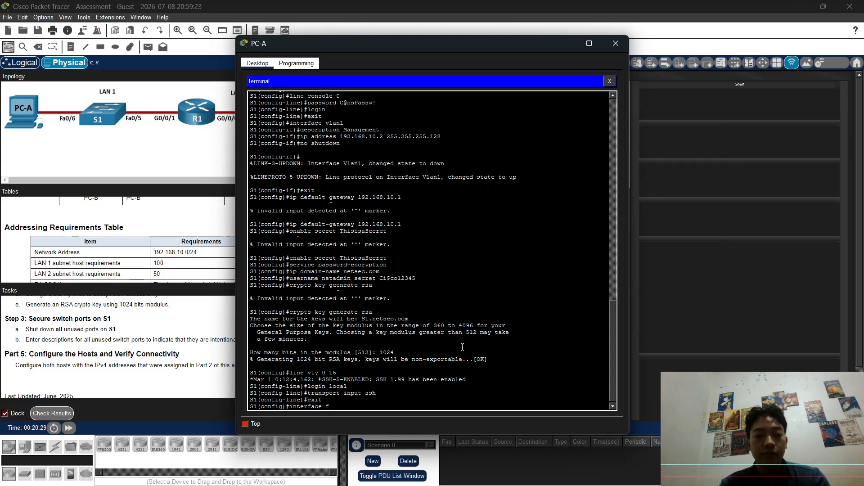
{"action": "key", "text": "BackSpace"}
{"action": "type", "text": "range "}
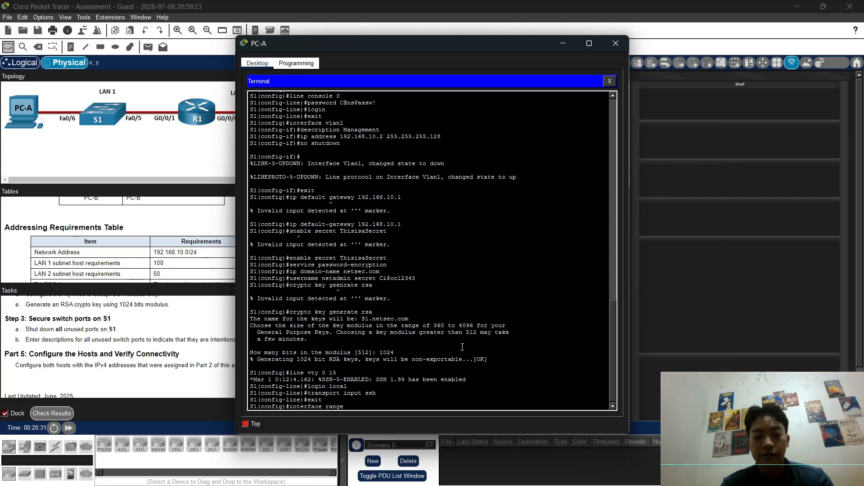
{"action": "type", "text": "fa"}
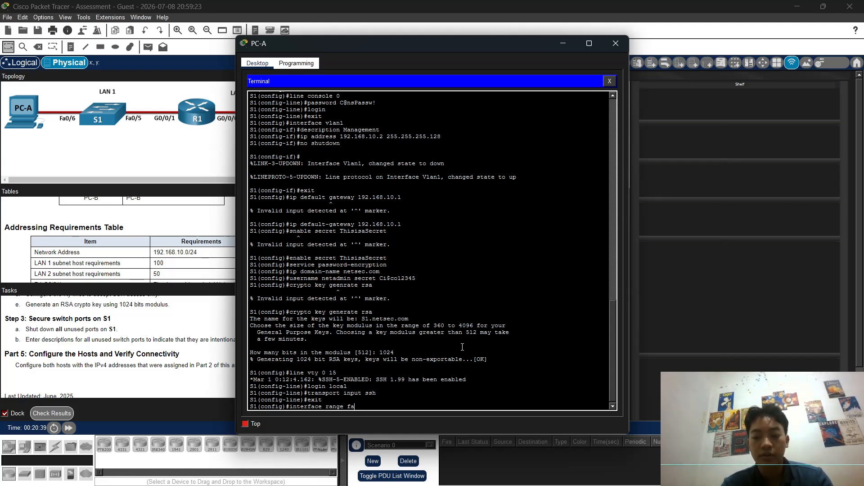
{"action": "type", "text": "0/1"}
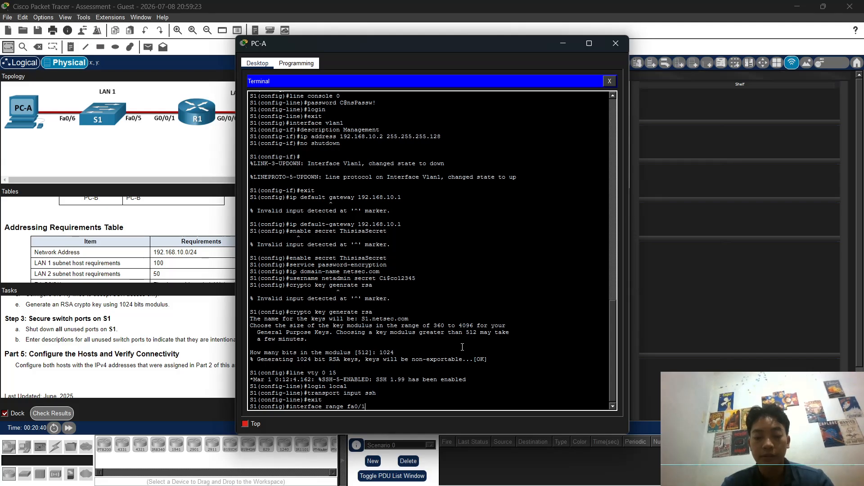
{"action": "type", "text": "-"}
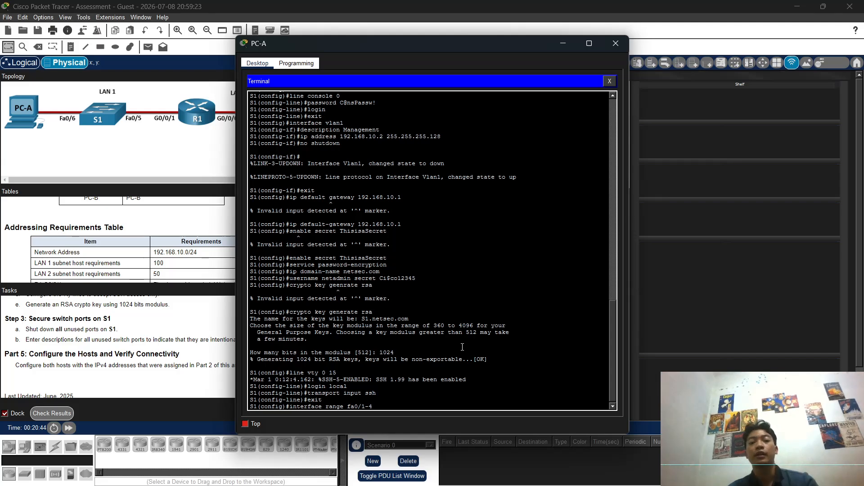
{"action": "type", "text": "4"}
{"action": "key", "text": "Return"}
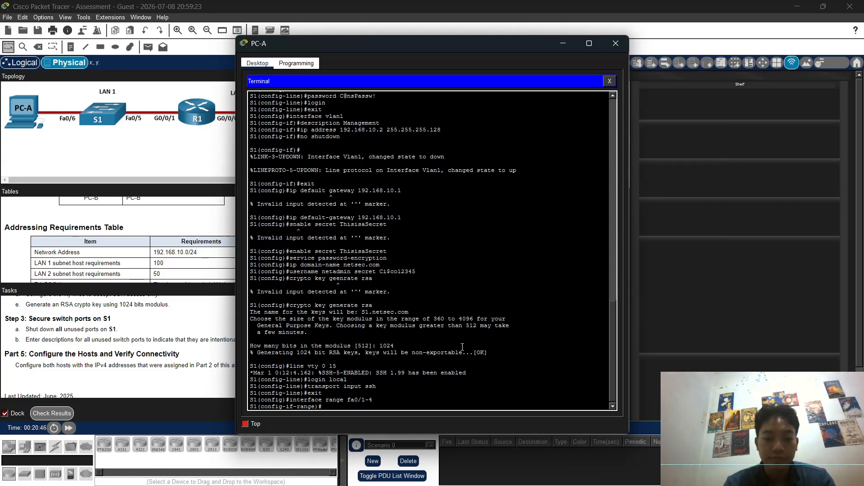
{"action": "type", "text": "de"}
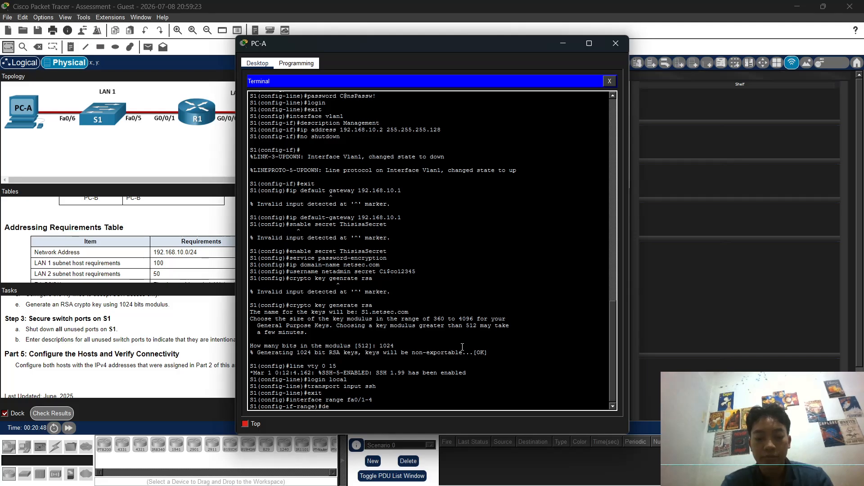
{"action": "type", "text": "sc"}
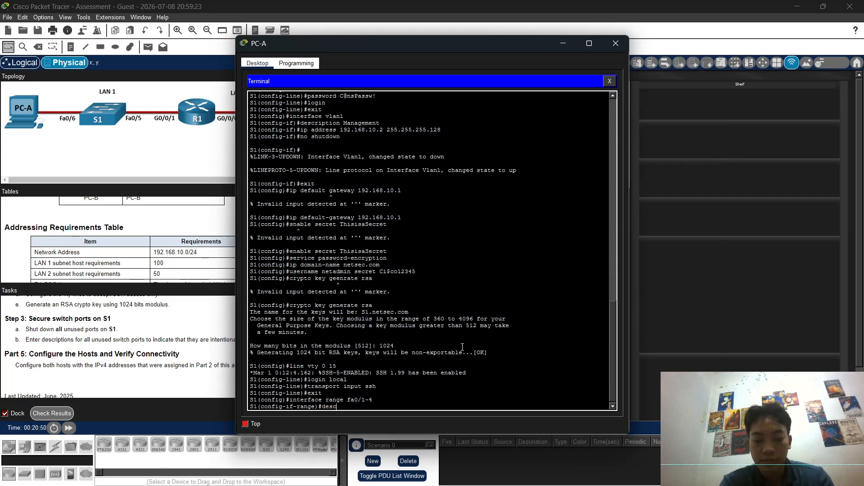
{"action": "type", "text": "ription"}
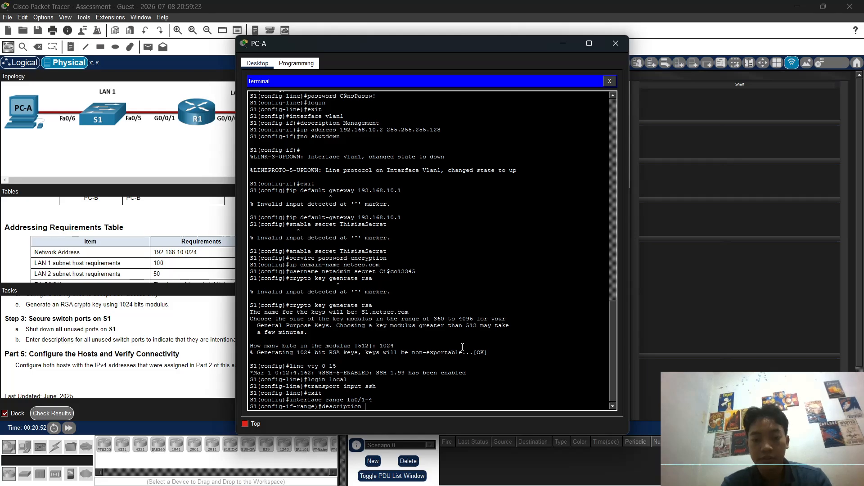
{"action": "type", "text": " UN"}
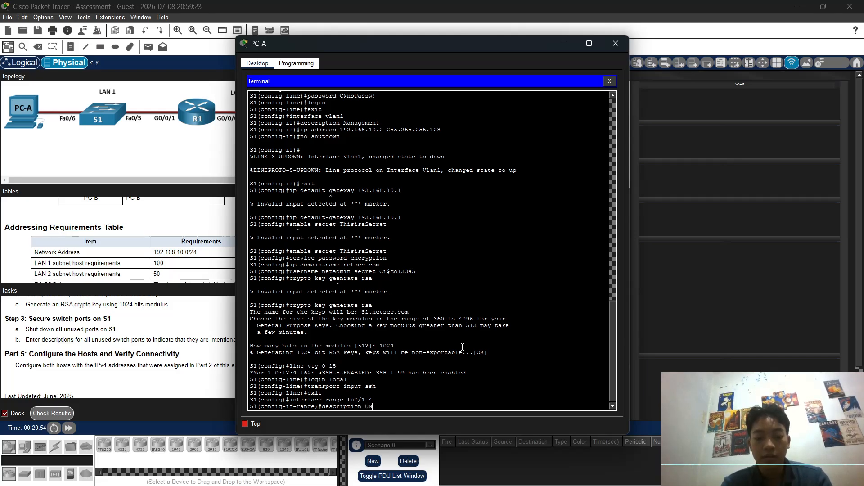
{"action": "type", "text": "USED"}
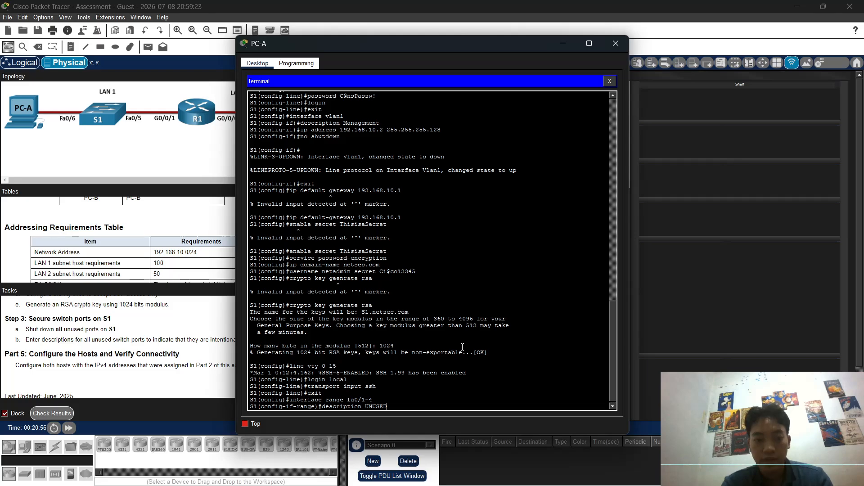
{"action": "type", "text": " PORT"}
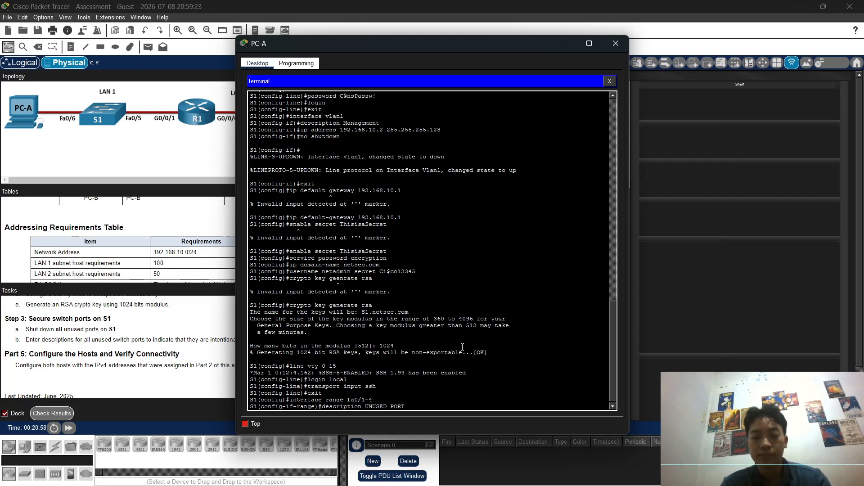
{"action": "key", "text": "Return"}
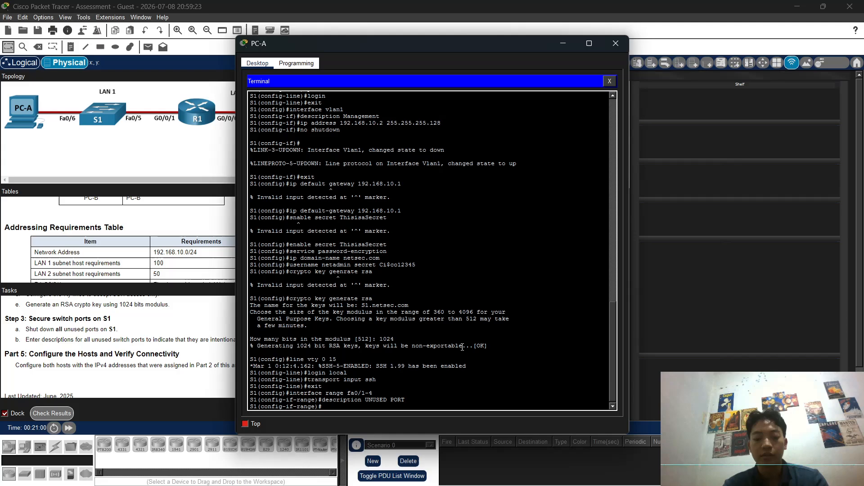
{"action": "type", "text": "shutdown"}
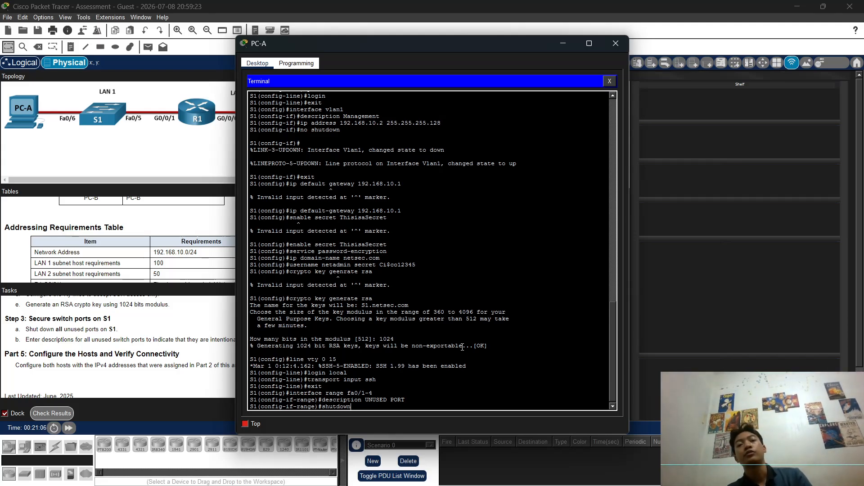
{"action": "key", "text": "Return"}
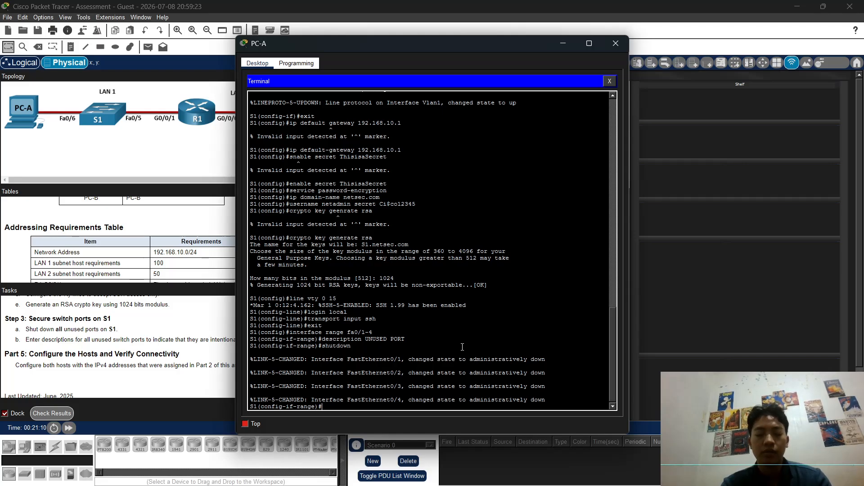
{"action": "type", "text": "exit"}
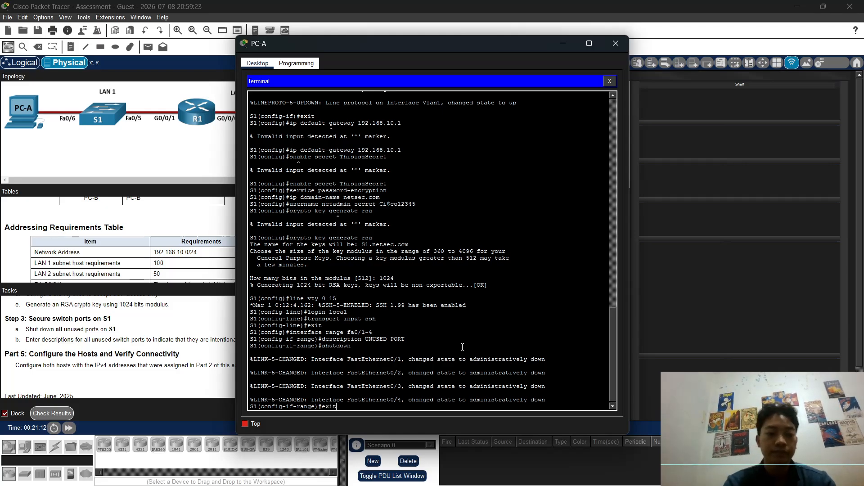
{"action": "key", "text": "Return"}
Step: Select S1's interface range Fa0/7–24 and give it the description UNUSED PORT
{"action": "type", "text": "exit"}
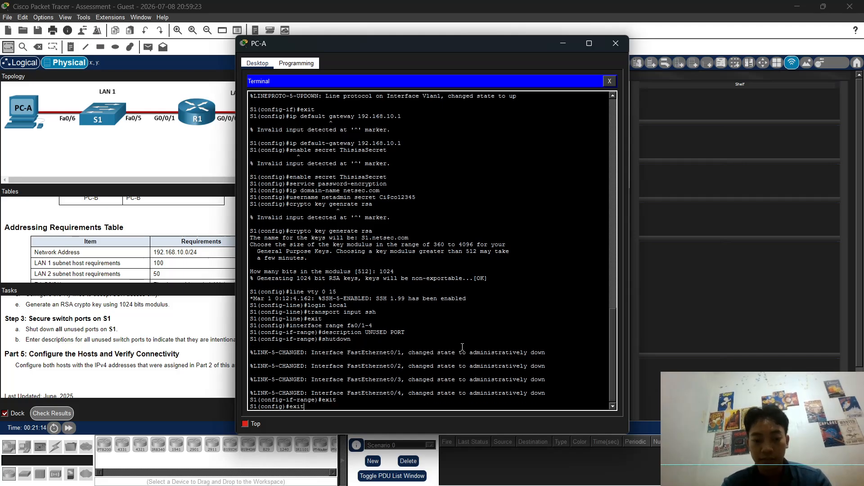
{"action": "key", "text": "Up"}
{"action": "key", "text": "Up"}
{"action": "key", "text": "Up"}
{"action": "key", "text": "Up"}
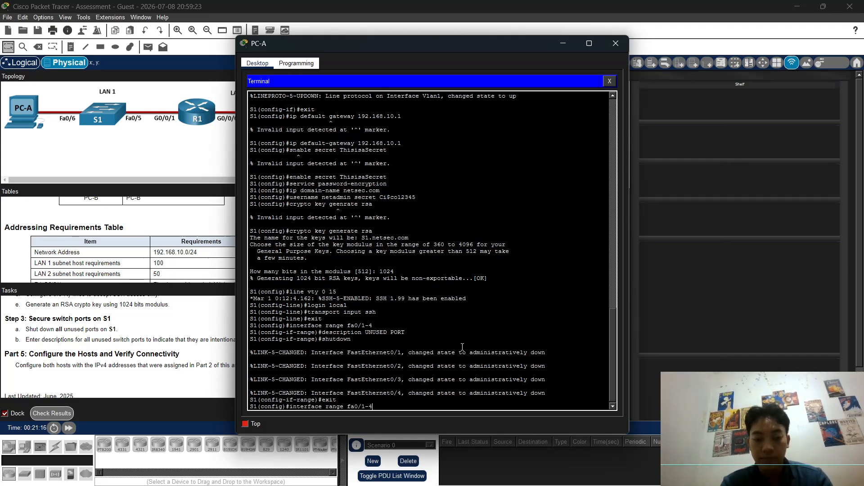
{"action": "key", "text": "Left"}
{"action": "key", "text": "Left"}
{"action": "key", "text": "BackSpace"}
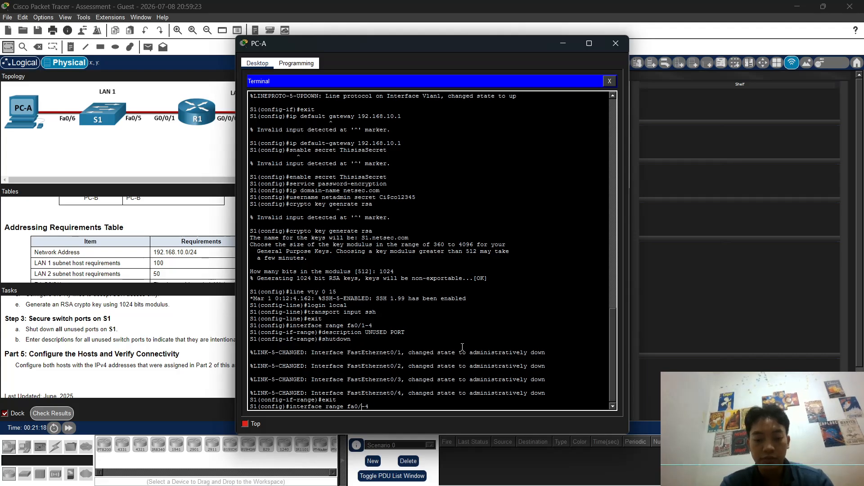
{"action": "type", "text": "7-"}
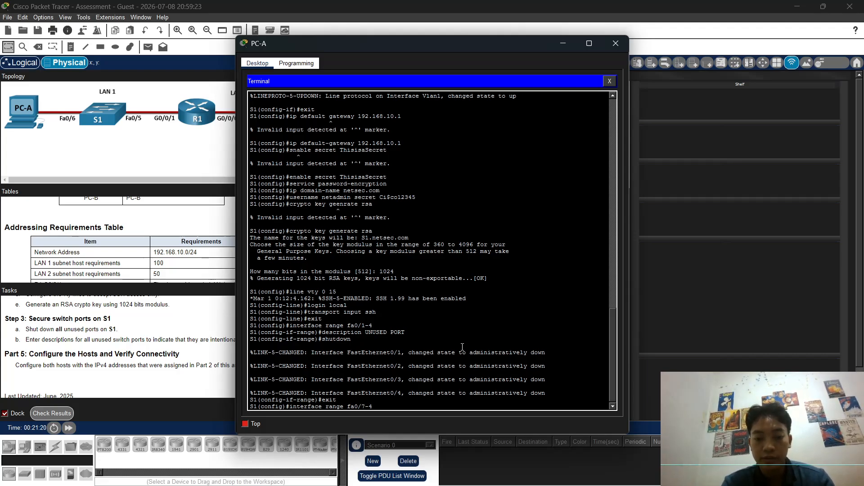
{"action": "type", "text": "2"}
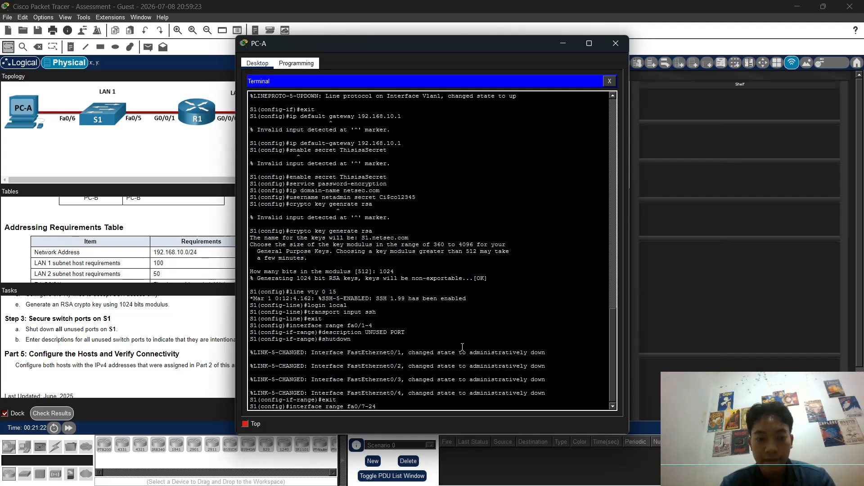
{"action": "key", "text": "Return"}
{"action": "key", "text": "Up"}
{"action": "key", "text": "Up"}
{"action": "key", "text": "Up"}
{"action": "key", "text": "Up"}
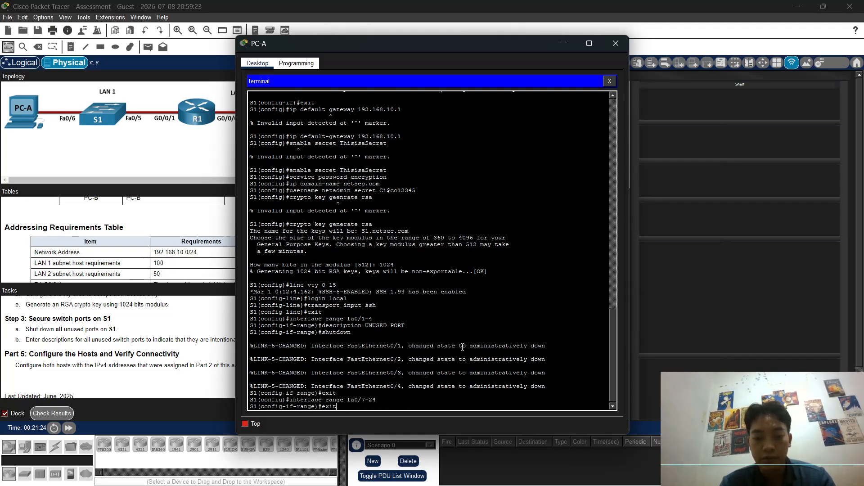
{"action": "key", "text": "Return"}
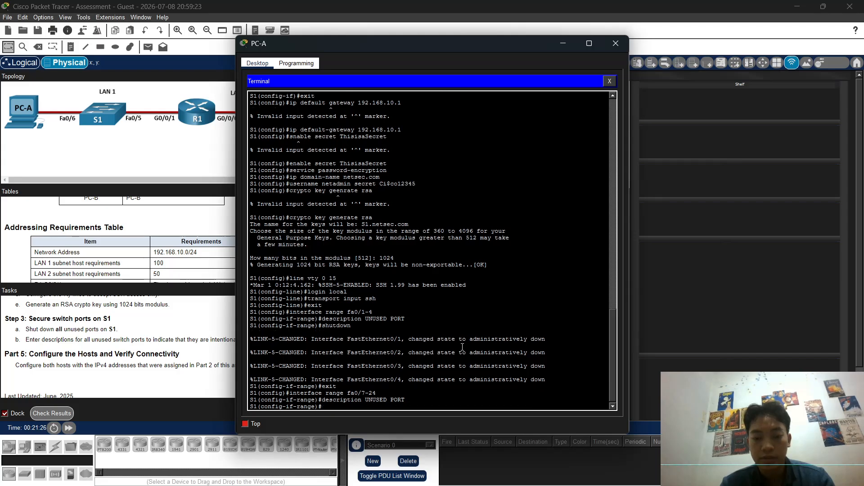
Step: Shut down ports Fa0/7–24 and return to global configuration mode
{"action": "key", "text": "Up"}
{"action": "key", "text": "Up"}
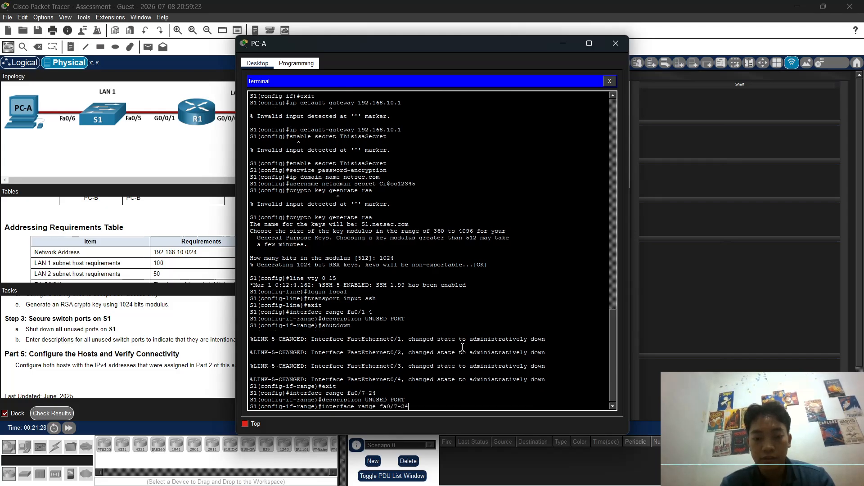
{"action": "key", "text": "Up"}
{"action": "key", "text": "Up"}
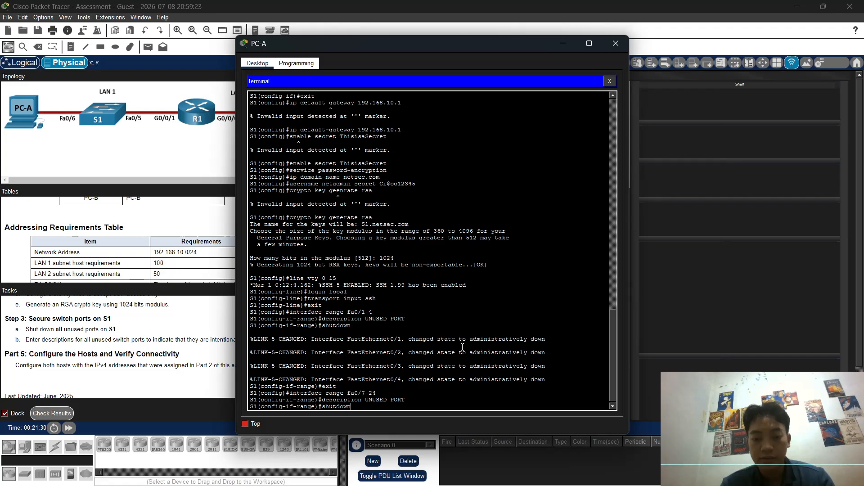
{"action": "key", "text": "Return"}
{"action": "key", "text": "Up"}
{"action": "key", "text": "Up"}
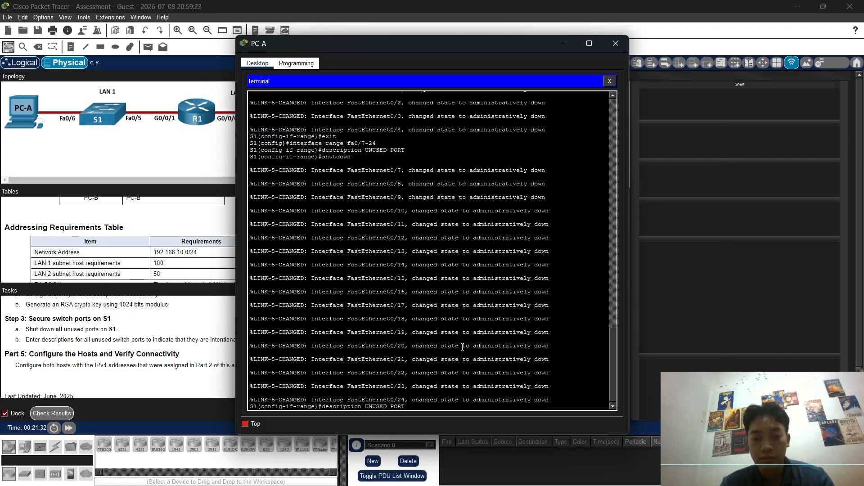
{"action": "key", "text": "Up"}
{"action": "key", "text": "Up"}
{"action": "key", "text": "Return"}
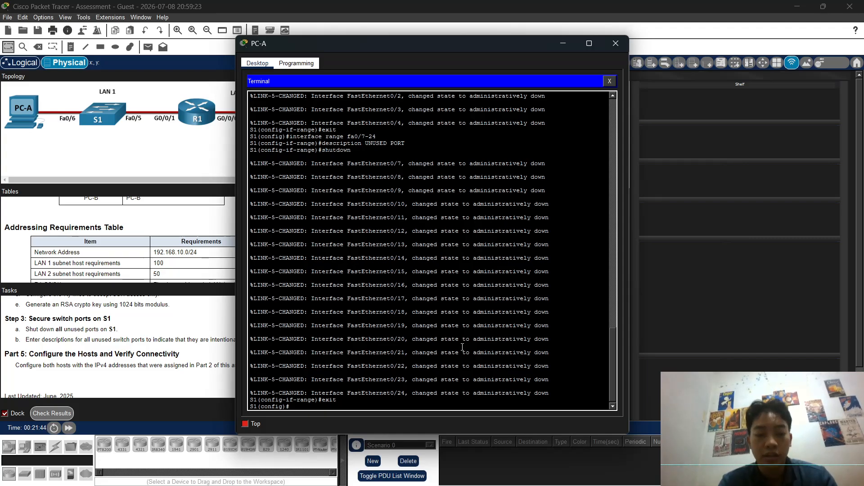
Step: Select S1's Gi0/1–2 ports with interface range gi0/1-2, adding the missing range keyword
{"action": "type", "text": "interface"}
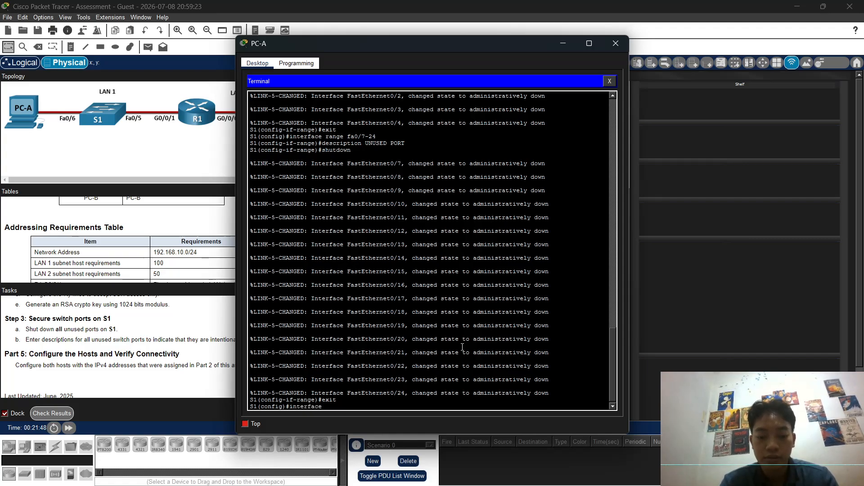
{"action": "type", "text": " gi"}
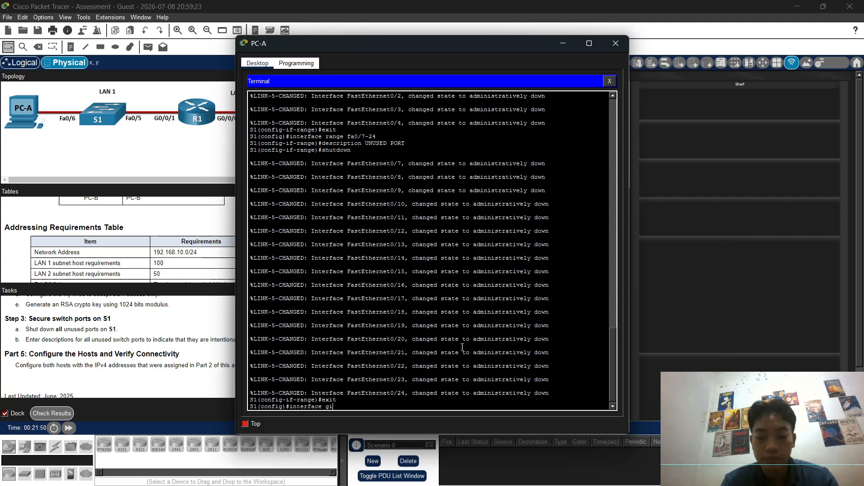
{"action": "type", "text": "0/1-2"}
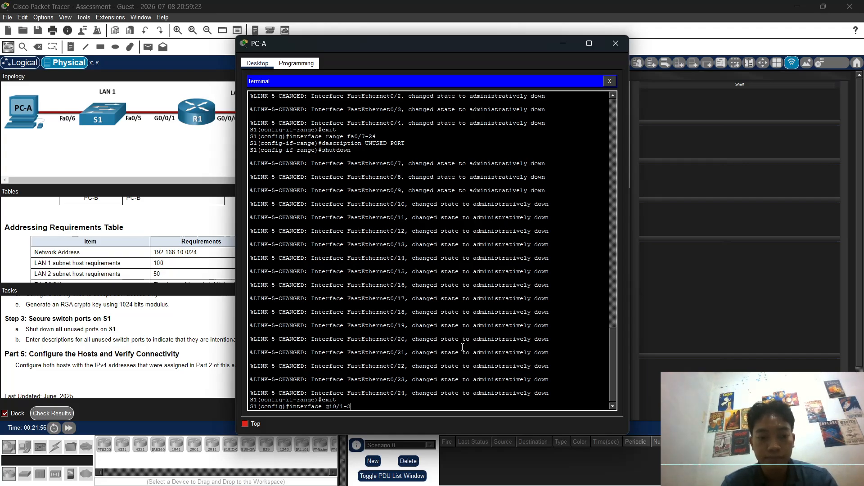
{"action": "key", "text": "Return"}
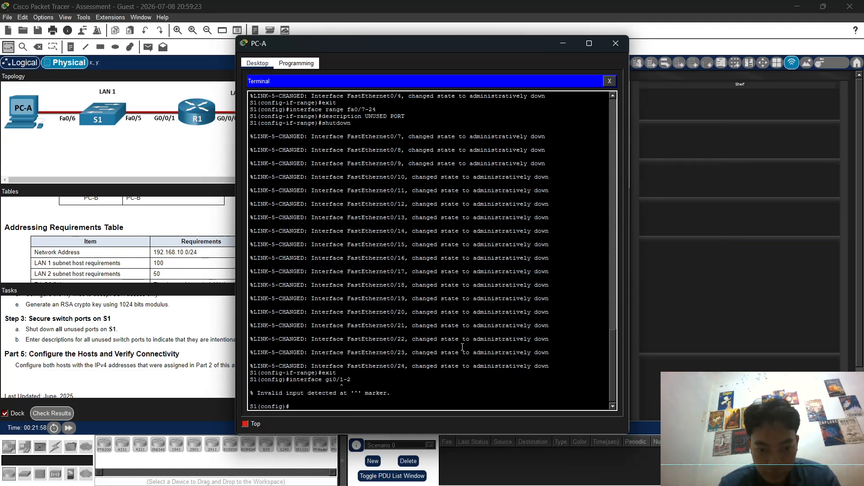
{"action": "key", "text": "Up"}
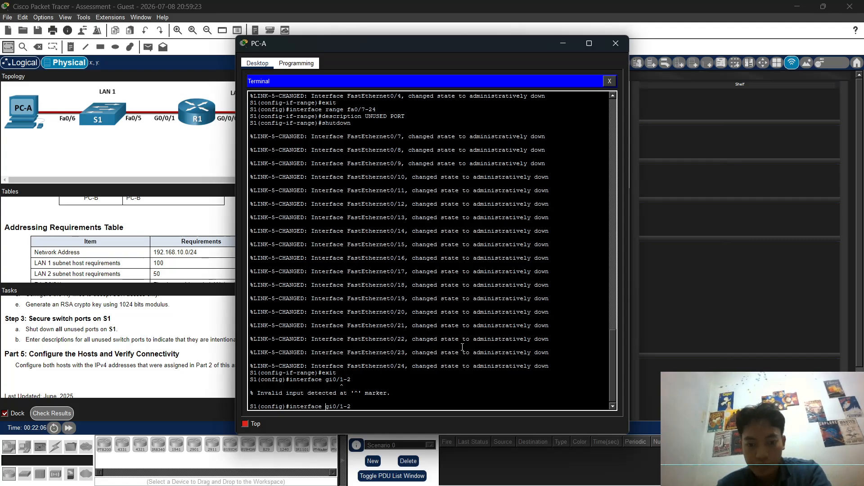
{"action": "type", "text": "range"}
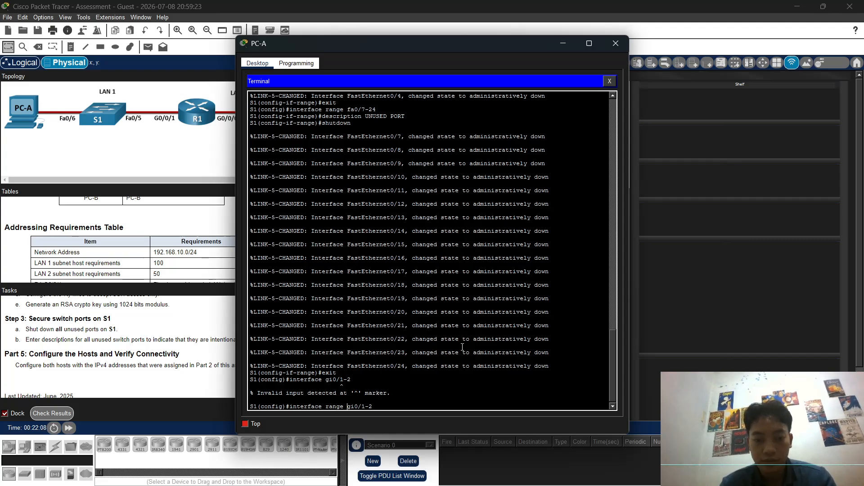
{"action": "key", "text": "Return"}
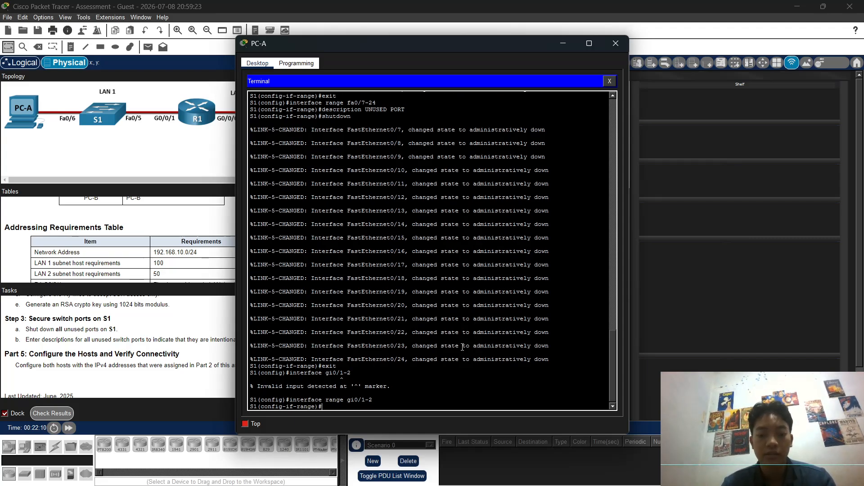
Step: Describe ports Gi0/1–2 as UNUSED PORT, shut them down, and exit the range
{"action": "key", "text": "Up"}
{"action": "key", "text": "Up"}
{"action": "key", "text": "Up"}
{"action": "key", "text": "Up"}
{"action": "key", "text": "Up"}
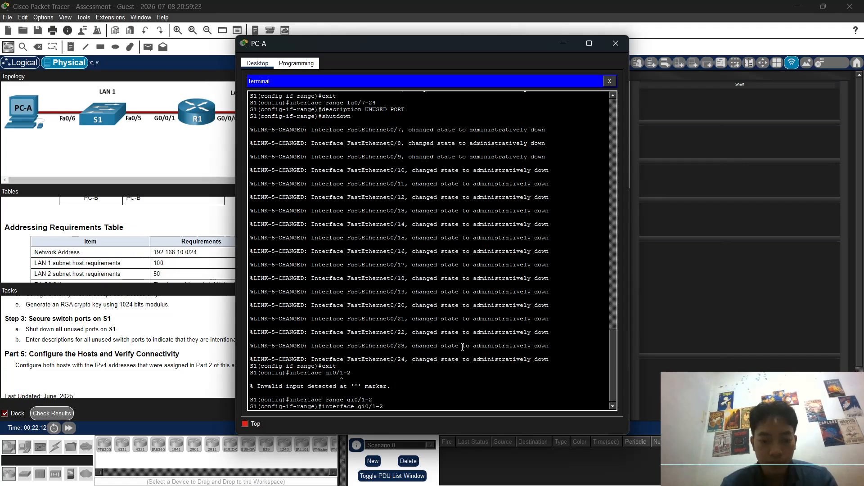
{"action": "key", "text": "Return"}
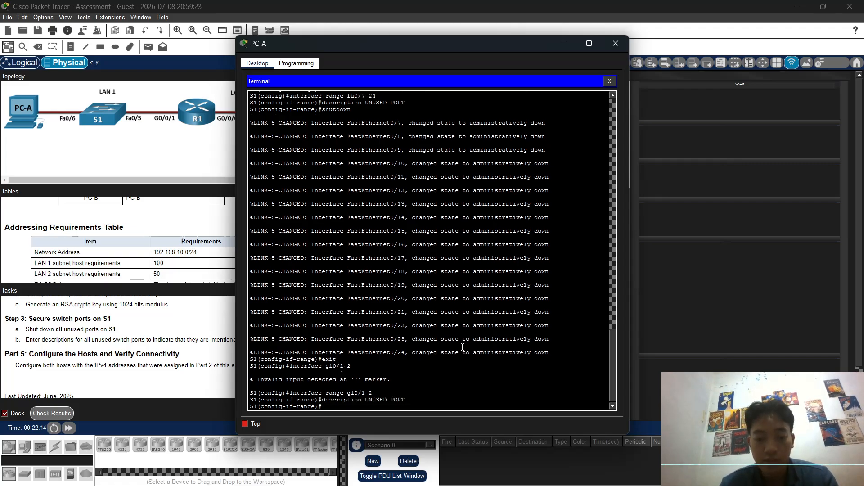
{"action": "type", "text": "sh"}
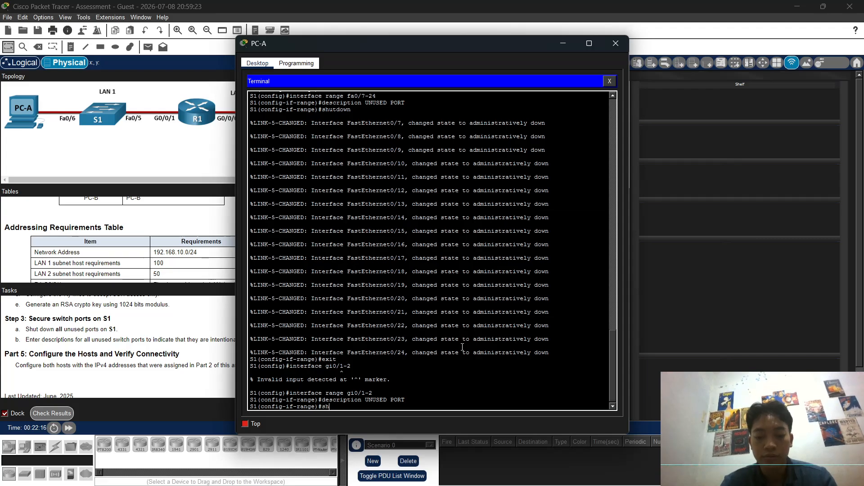
{"action": "type", "text": "utdown"}
{"action": "key", "text": "Return"}
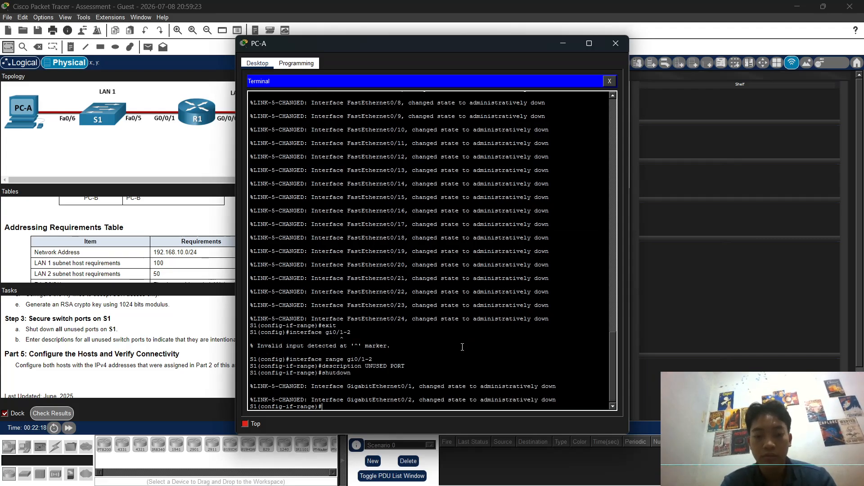
{"action": "type", "text": "exit"}
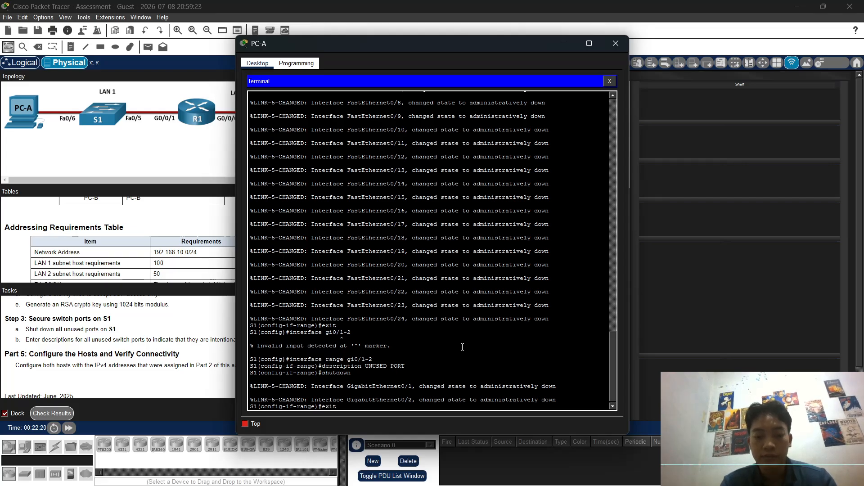
{"action": "key", "text": "Return"}
Step: Return S1 to privileged mode and save running-config to startup-config with copy run start
{"action": "type", "text": "end"}
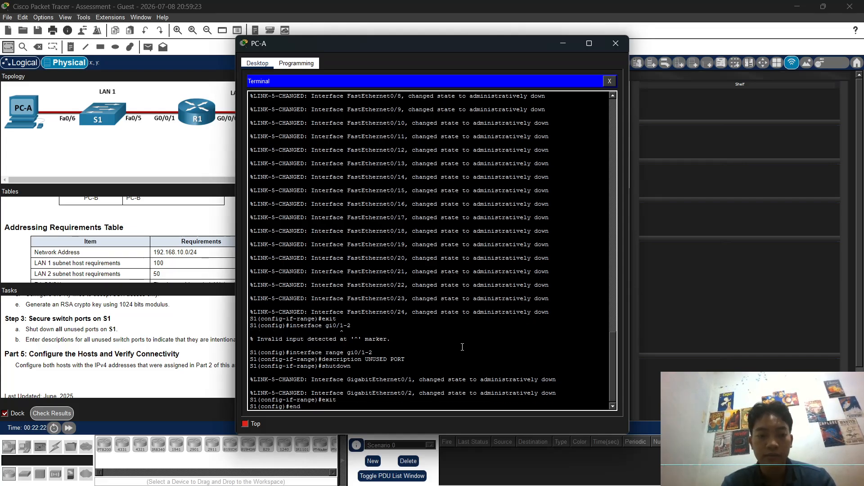
{"action": "key", "text": "Return"}
{"action": "key", "text": "Return"}
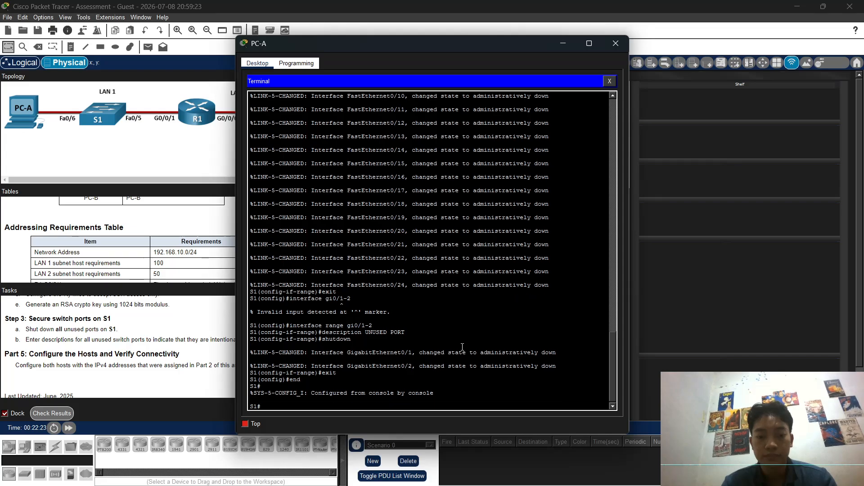
{"action": "type", "text": "copy run start"}
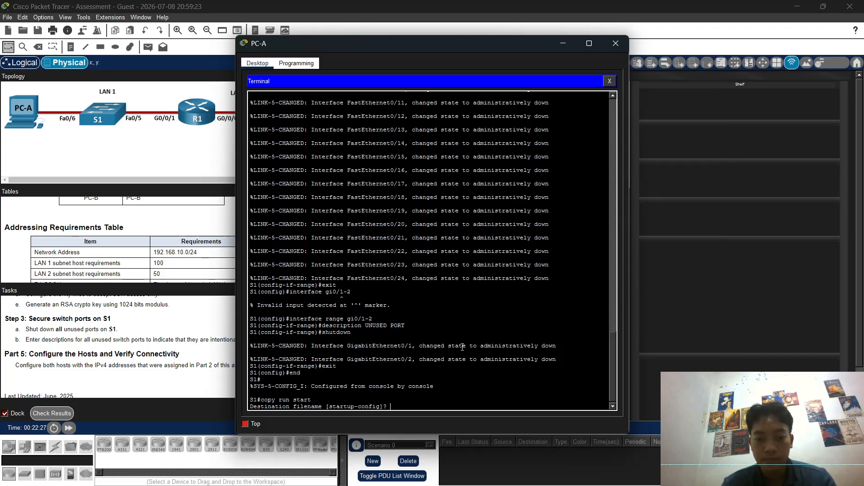
{"action": "key", "text": "Return"}
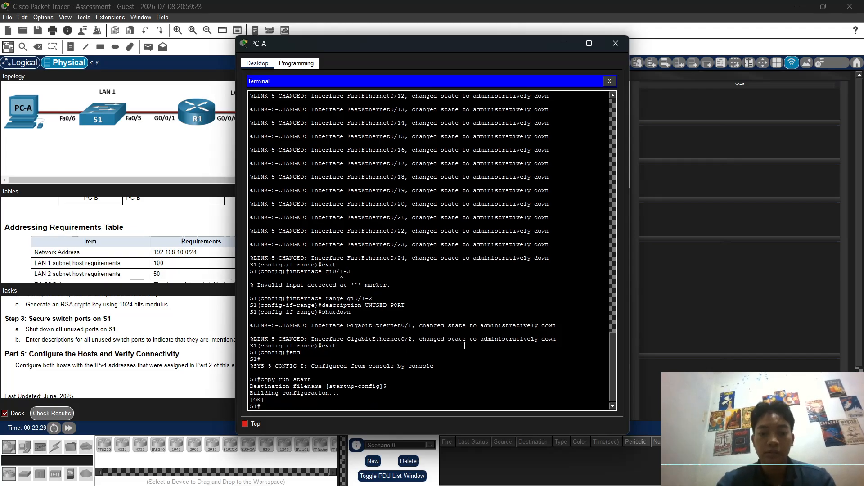
Step: Set PC-A's static IP to 192.168.10.126, mask 255.255.255.128, gateway 192.168.10.1
{"action": "left_click", "coordinate": [606, 84]}
{"action": "left_click", "coordinate": [272, 96]}
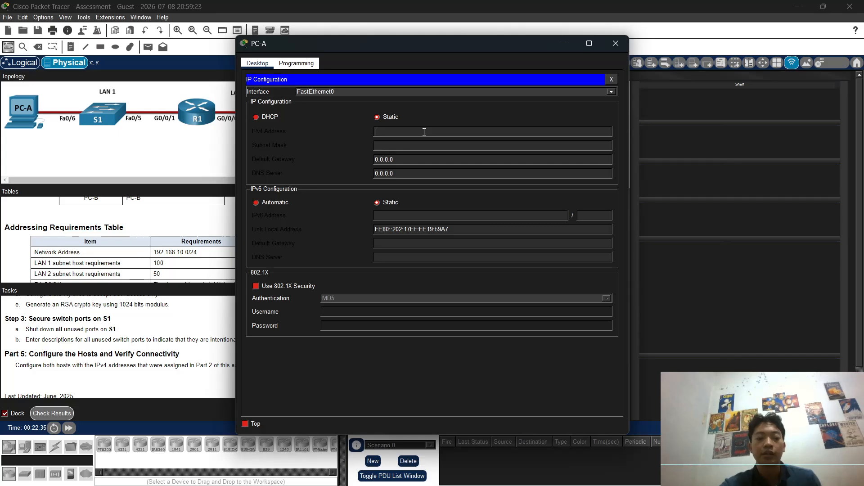
{"action": "left_click", "coordinate": [387, 134]}
{"action": "type", "text": "192.168"}
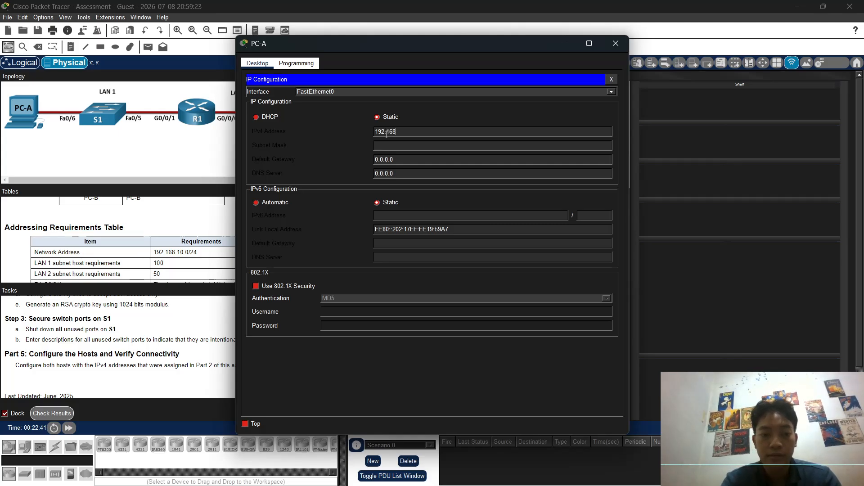
{"action": "type", "text": ".10.1"}
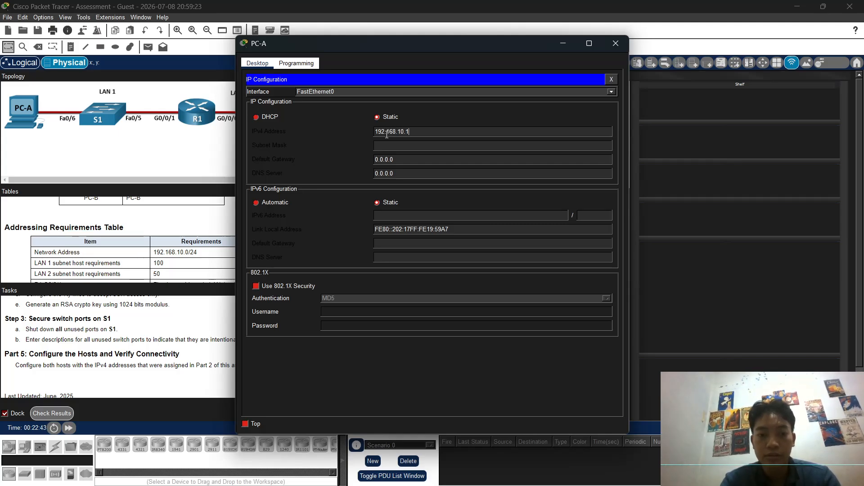
{"action": "type", "text": "26"}
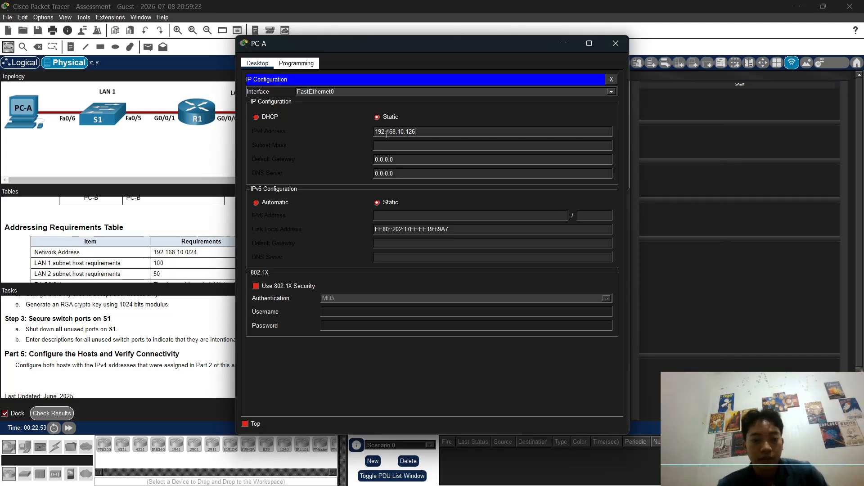
{"action": "left_click", "coordinate": [402, 144]}
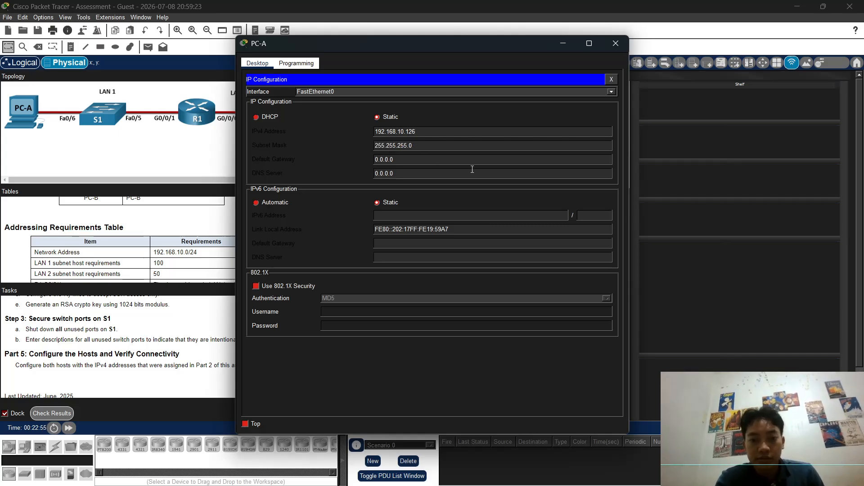
{"action": "key", "text": "Right"}
{"action": "key", "text": "BackSpace"}
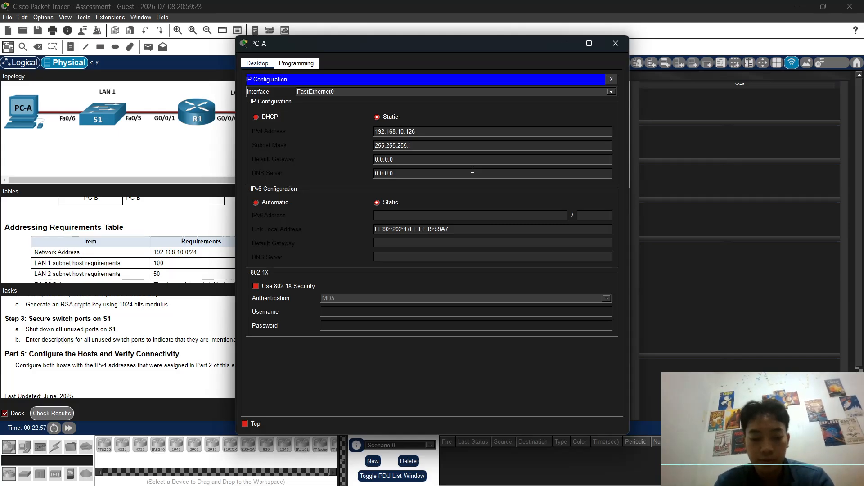
{"action": "type", "text": "128"}
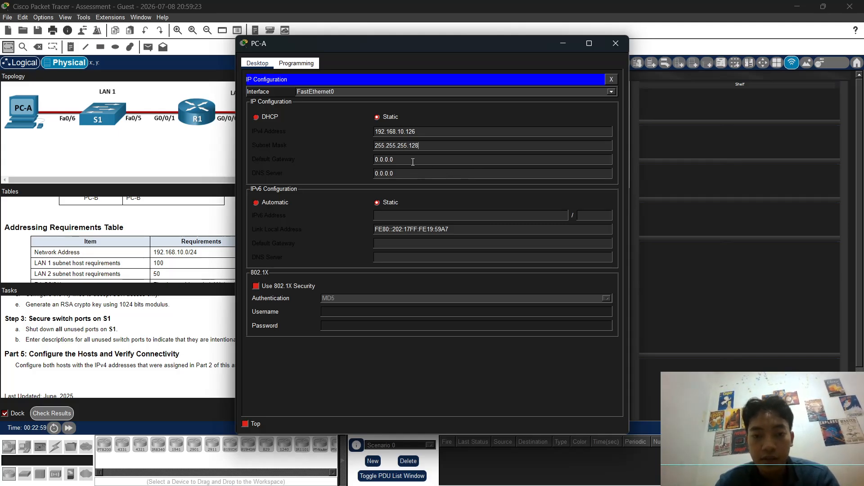
{"action": "key", "text": "BackSpace"}
{"action": "key", "text": "BackSpace"}
{"action": "key", "text": "BackSpace"}
{"action": "key", "text": "BackSpace"}
{"action": "key", "text": "BackSpace"}
{"action": "key", "text": "BackSpace"}
{"action": "key", "text": "BackSpace"}
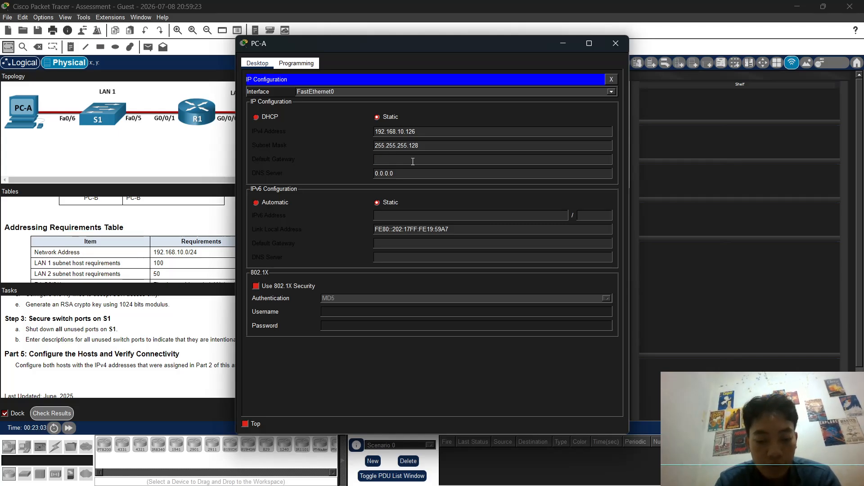
{"action": "type", "text": "192"}
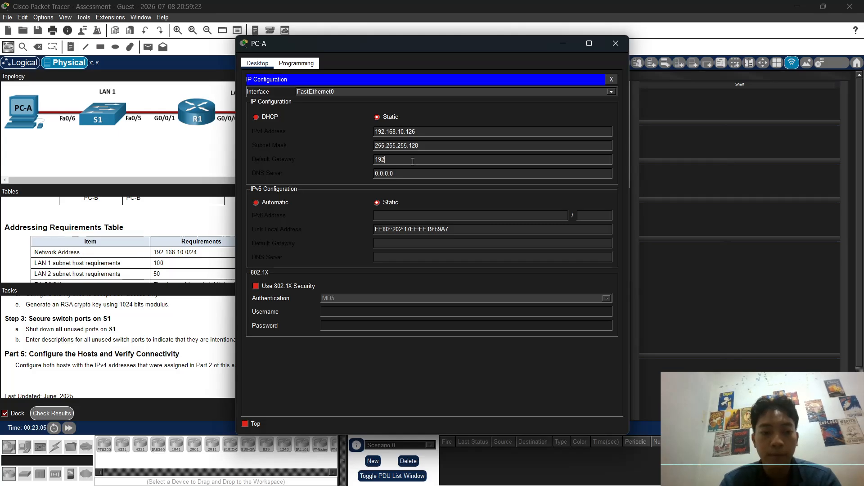
{"action": "type", "text": ".168"}
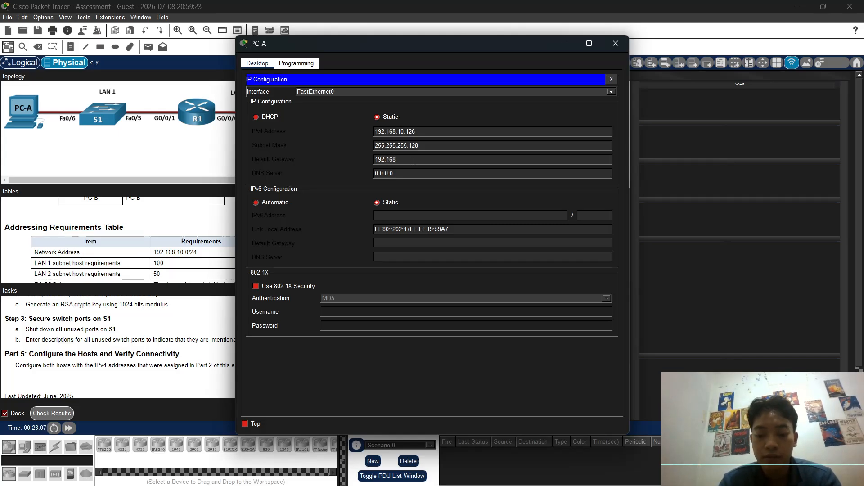
{"action": "type", "text": ".10.1"}
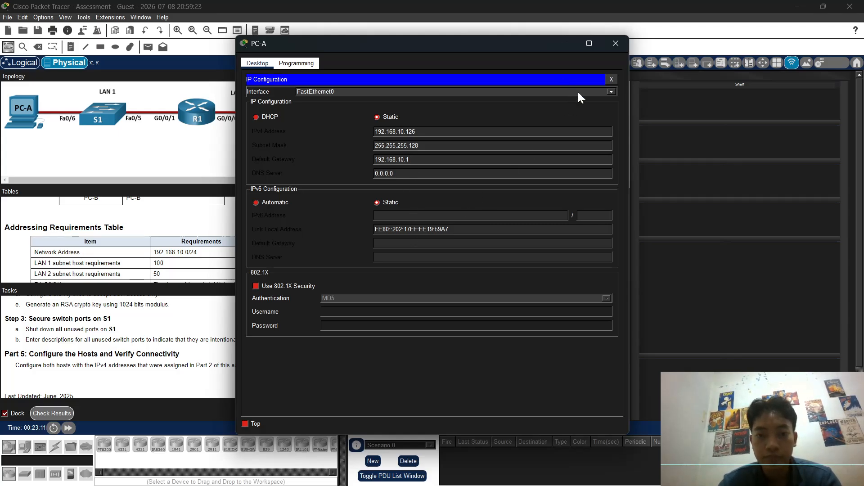
Step: Enter 192.168.10.190 as PC-B's static IPv4 address
{"action": "left_click", "coordinate": [563, 44]}
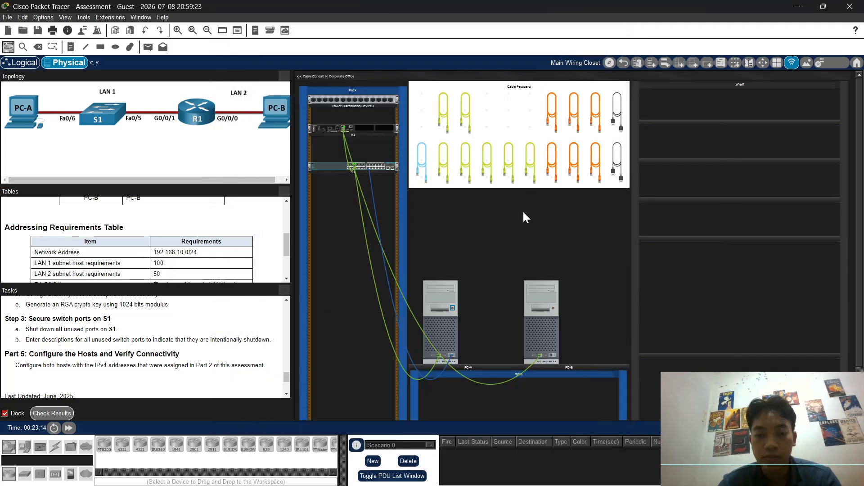
{"action": "left_click", "coordinate": [544, 341]}
{"action": "left_click", "coordinate": [291, 117]}
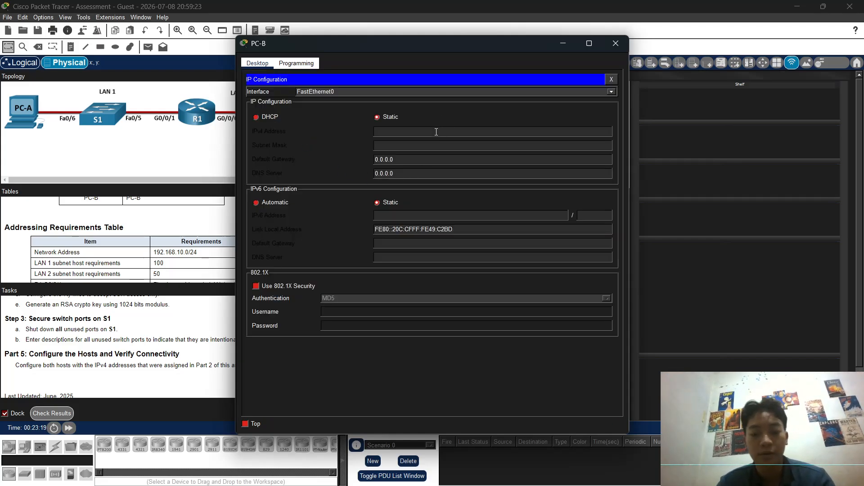
{"action": "type", "text": "192."}
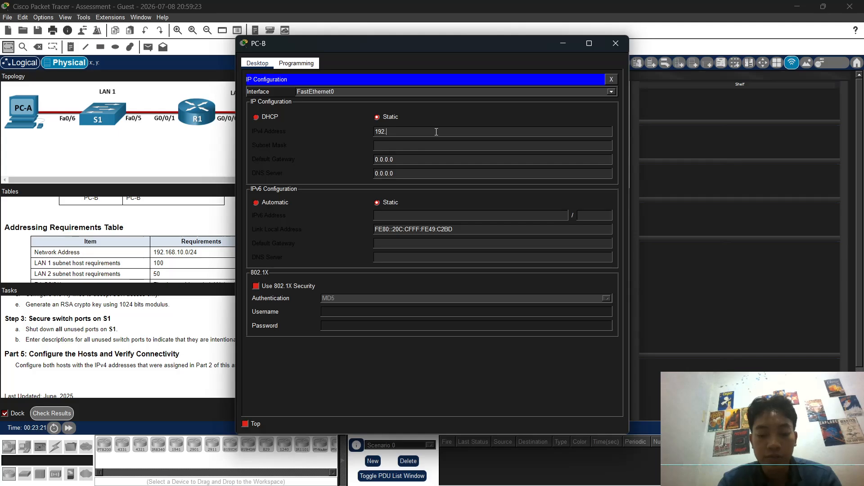
{"action": "type", "text": "168.10"}
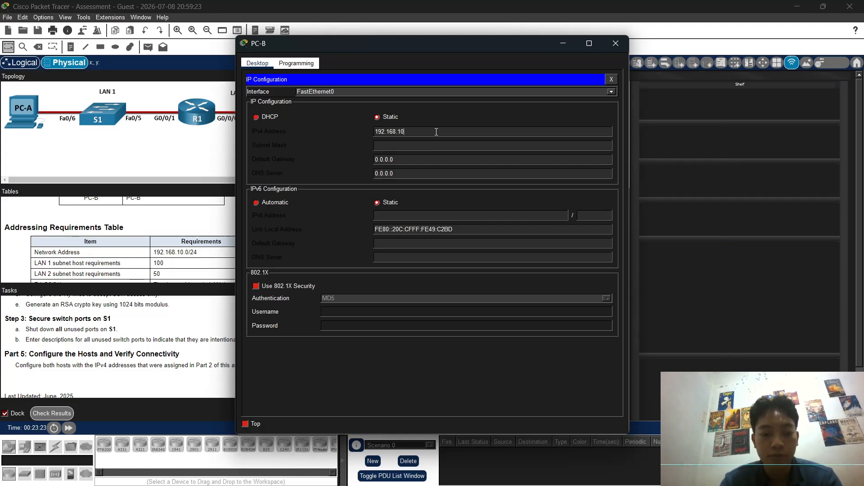
{"action": "type", "text": ".190"}
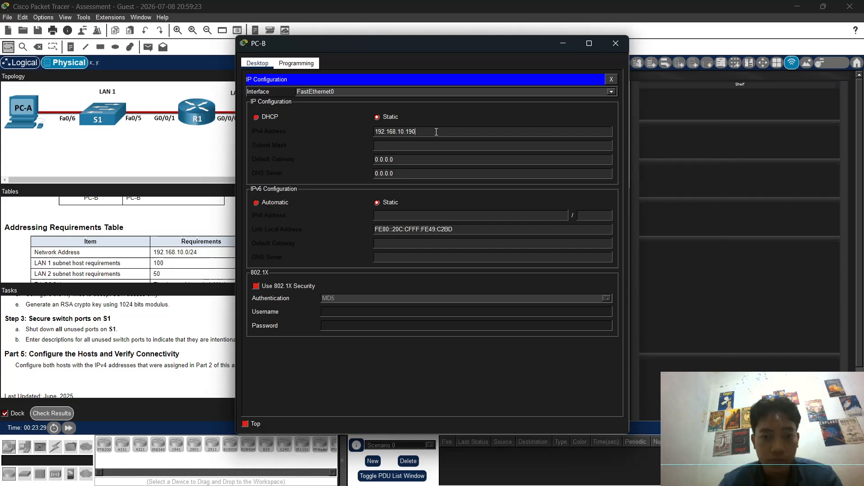
Step: Set PC-B's subnet mask to 255.255.255.192 and default gateway to 192.168.10.129
{"action": "left_click", "coordinate": [420, 142]}
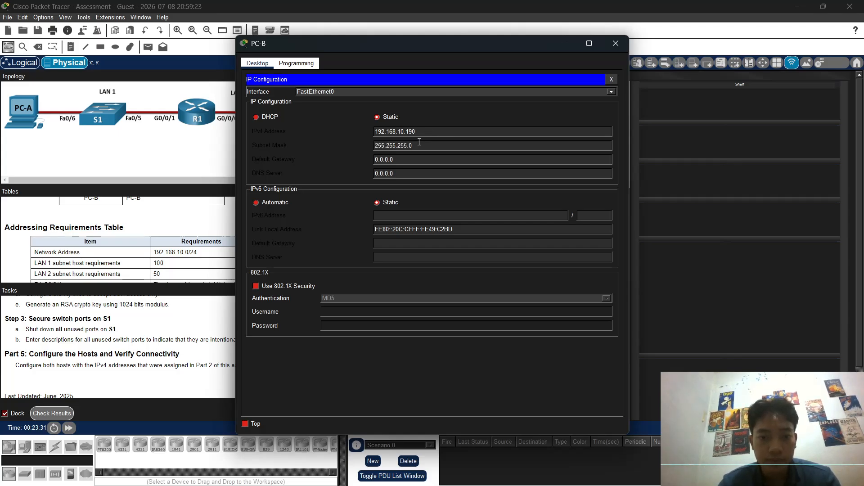
{"action": "key", "text": "BackSpace"}
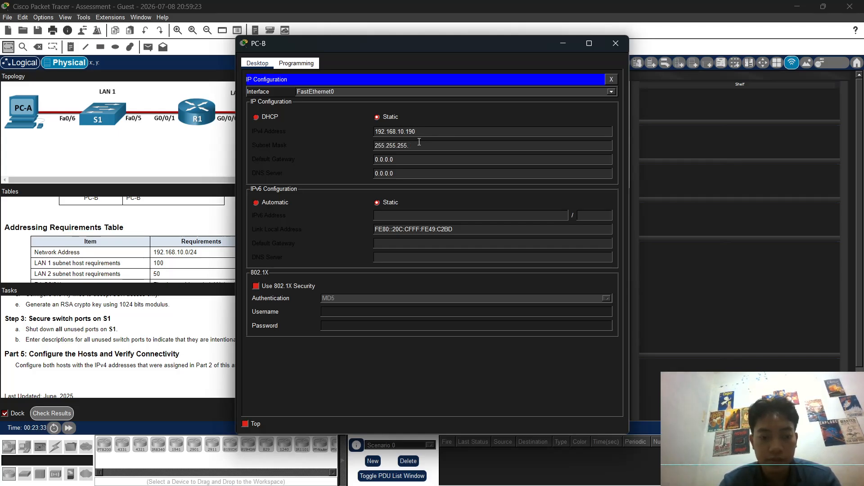
{"action": "type", "text": "1992"}
{"action": "key", "text": "BackSpace"}
{"action": "key", "text": "BackSpace"}
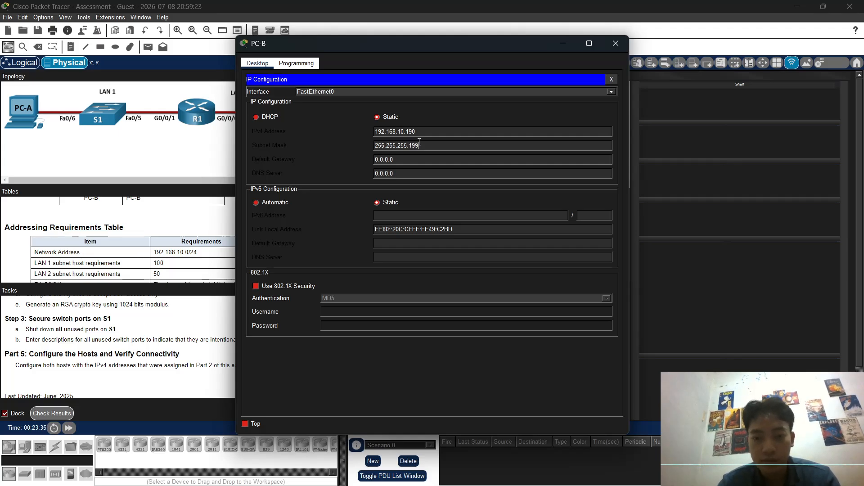
{"action": "type", "text": "2"}
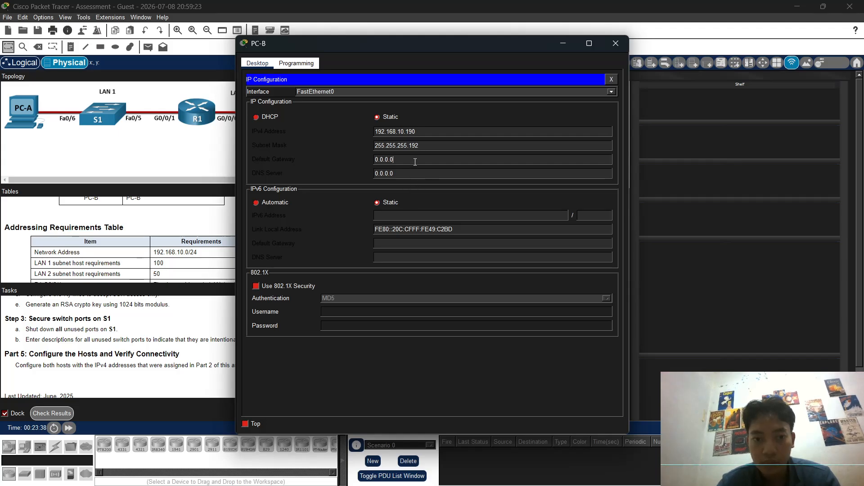
{"action": "key", "text": "BackSpace"}
{"action": "key", "text": "BackSpace"}
{"action": "key", "text": "BackSpace"}
{"action": "key", "text": "BackSpace"}
{"action": "key", "text": "BackSpace"}
{"action": "key", "text": "BackSpace"}
{"action": "key", "text": "BackSpace"}
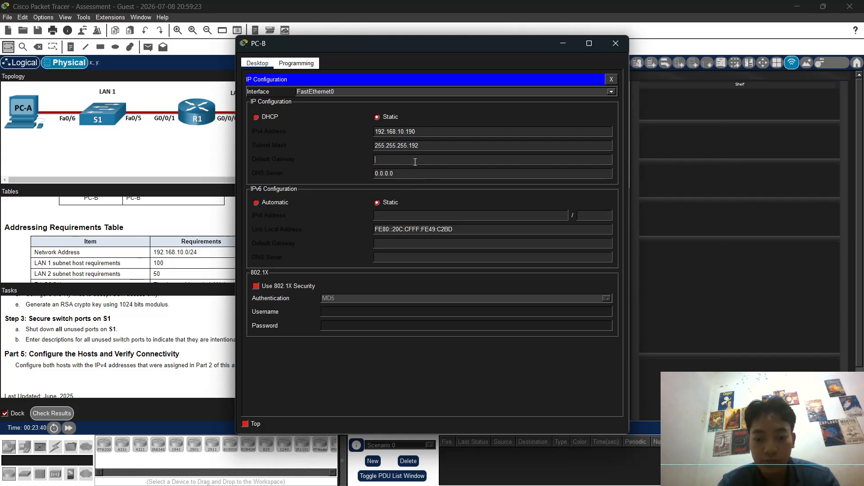
{"action": "type", "text": "192.16"}
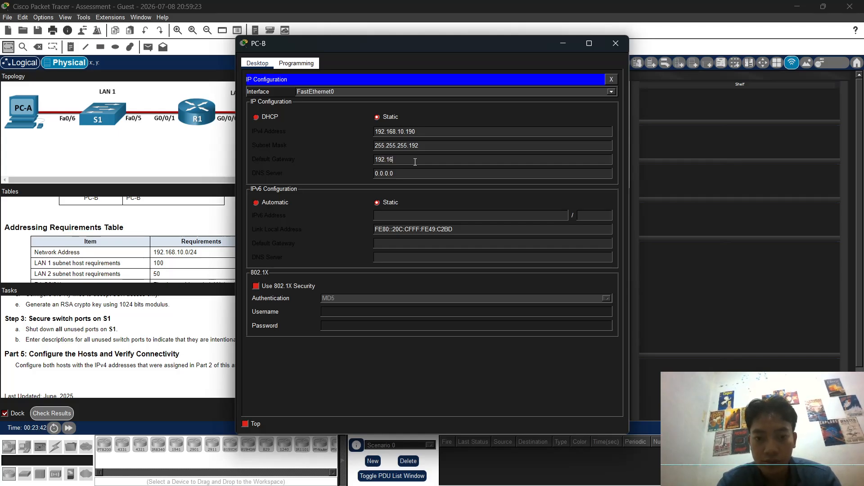
{"action": "type", "text": "8.10"}
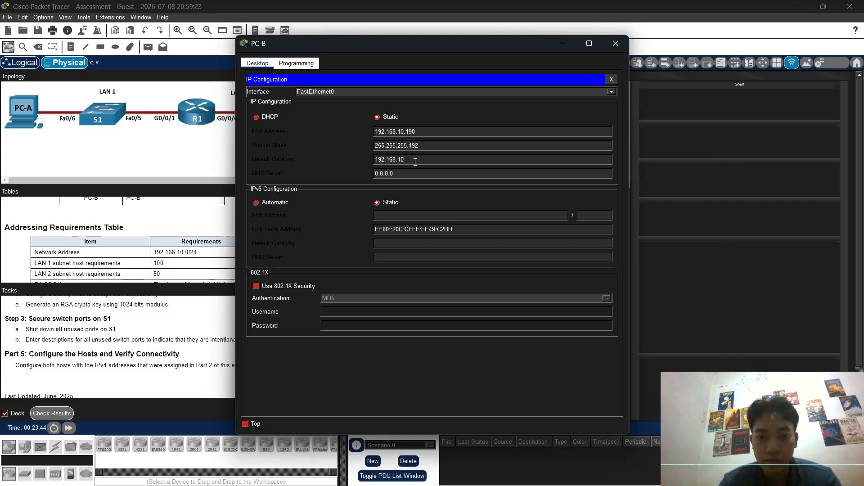
{"action": "type", "text": ".1"}
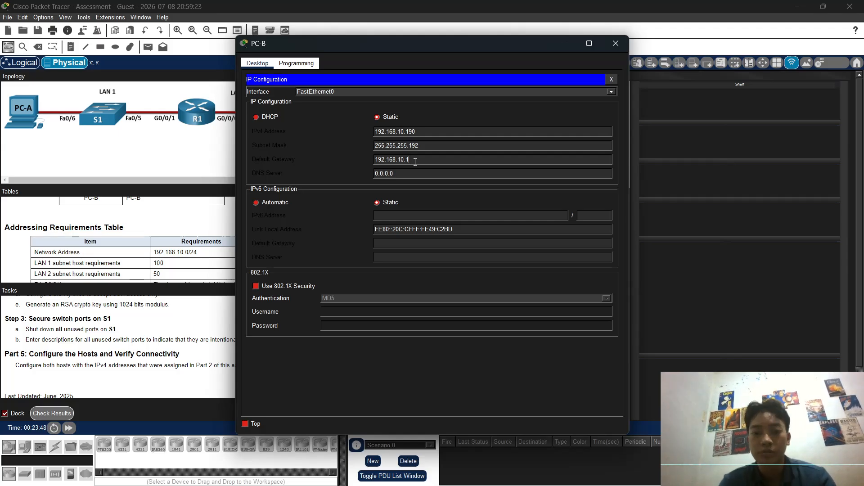
{"action": "key", "text": "BackSpace"}
{"action": "type", "text": "129"}
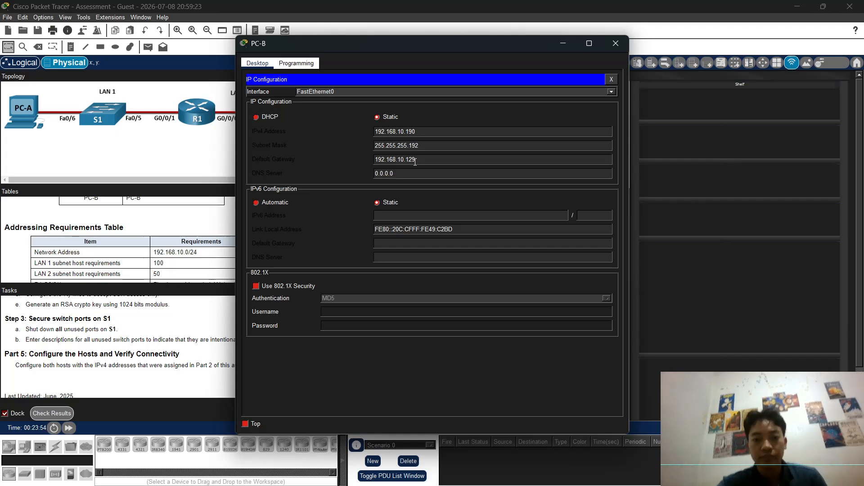
{"action": "left_click", "coordinate": [613, 79]}
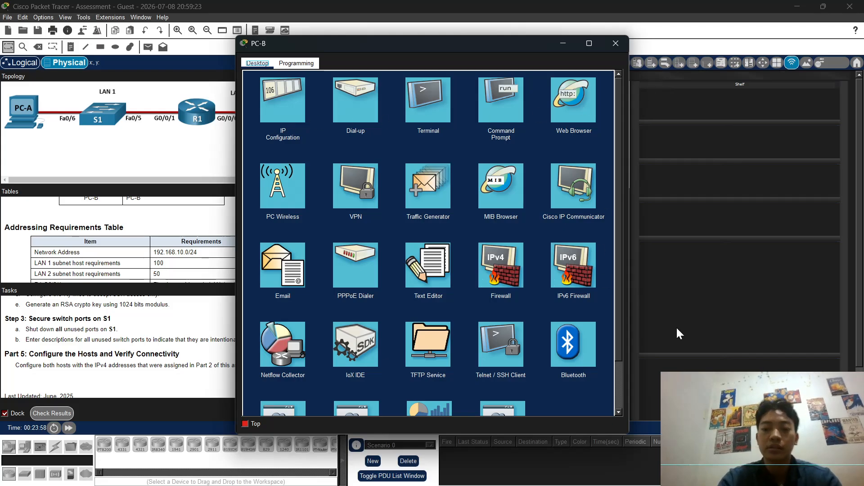
Step: From PC-A's command prompt, ping PC-B at 192.168.10.190, receiving 3 of 4 replies
{"action": "left_click", "coordinate": [560, 45]}
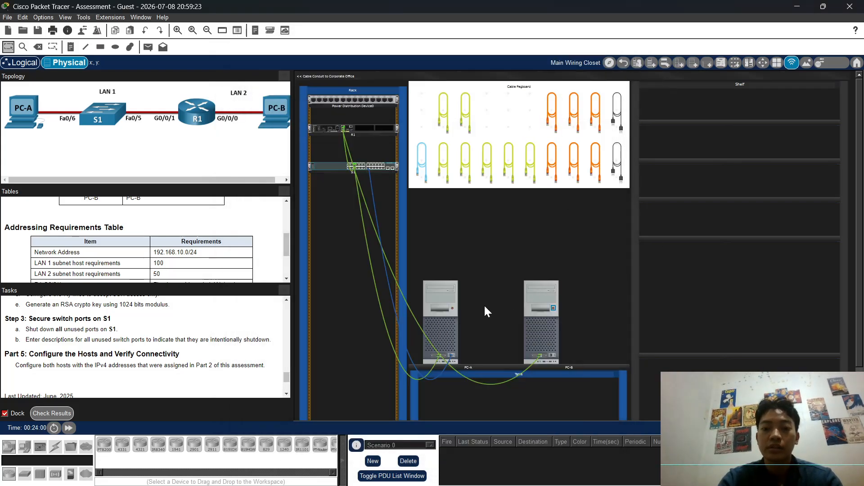
{"action": "left_click", "coordinate": [447, 323]}
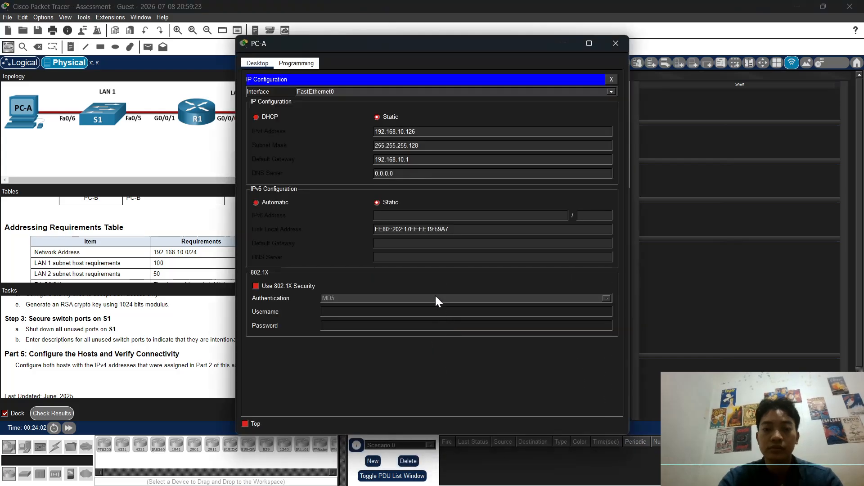
{"action": "left_click", "coordinate": [614, 79]}
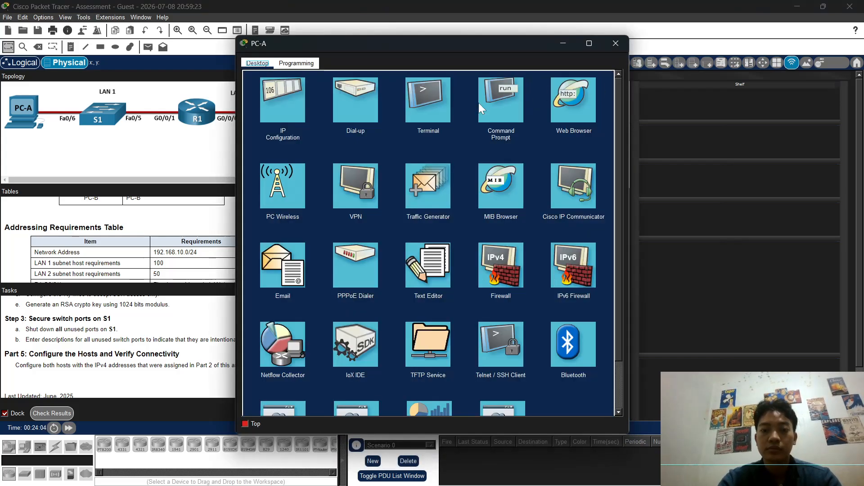
{"action": "left_click", "coordinate": [503, 107]}
{"action": "type", "text": "p"}
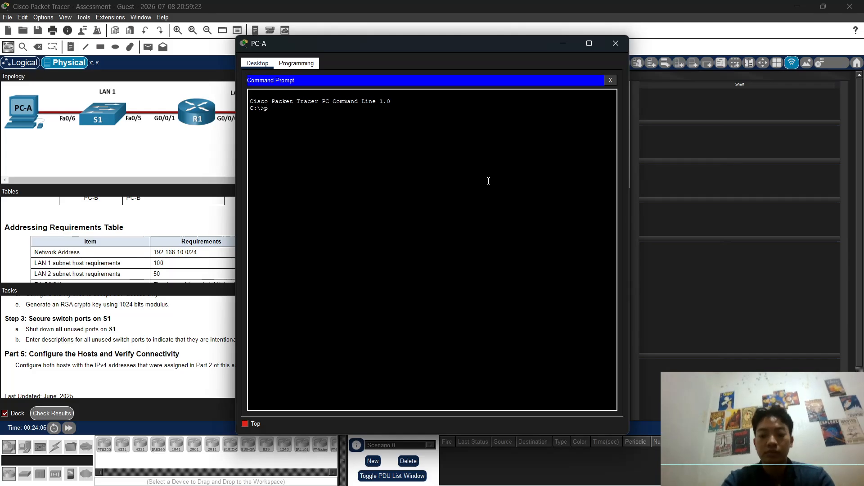
{"action": "type", "text": "ing 19"}
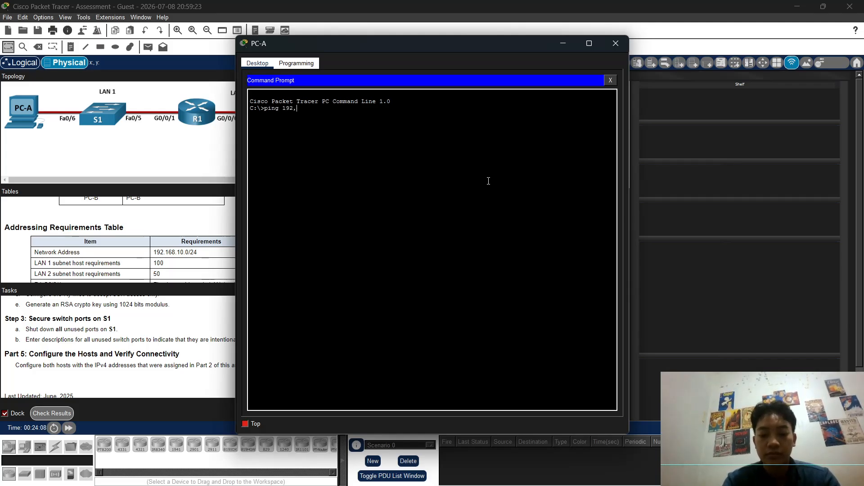
{"action": "type", "text": "2.168"}
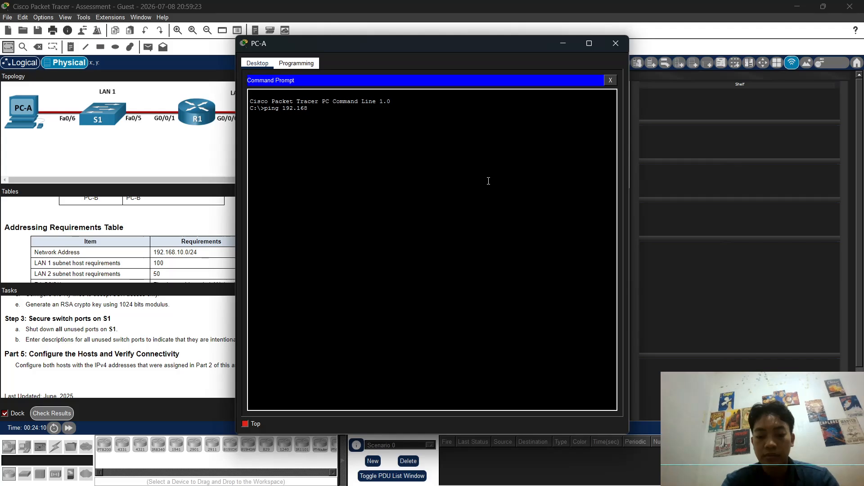
{"action": "type", "text": ".10.190"}
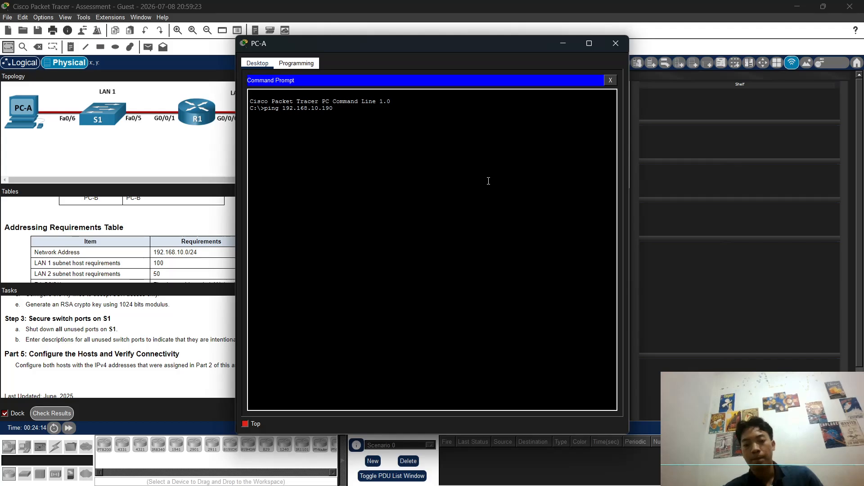
{"action": "key", "text": "Return"}
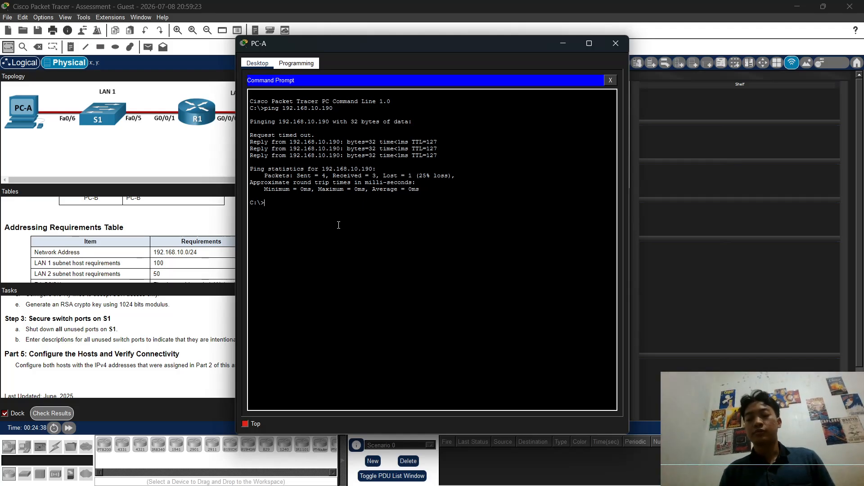
{"action": "left_click", "coordinate": [563, 46]}
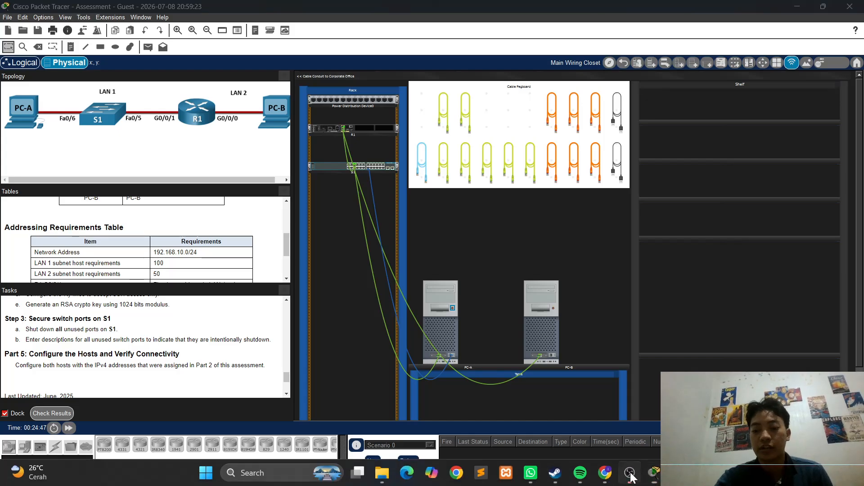
{"action": "left_click", "coordinate": [630, 474]}
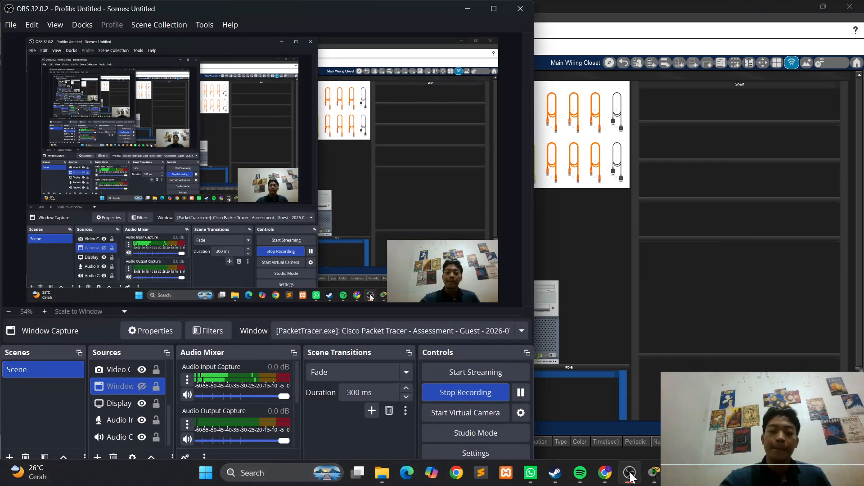